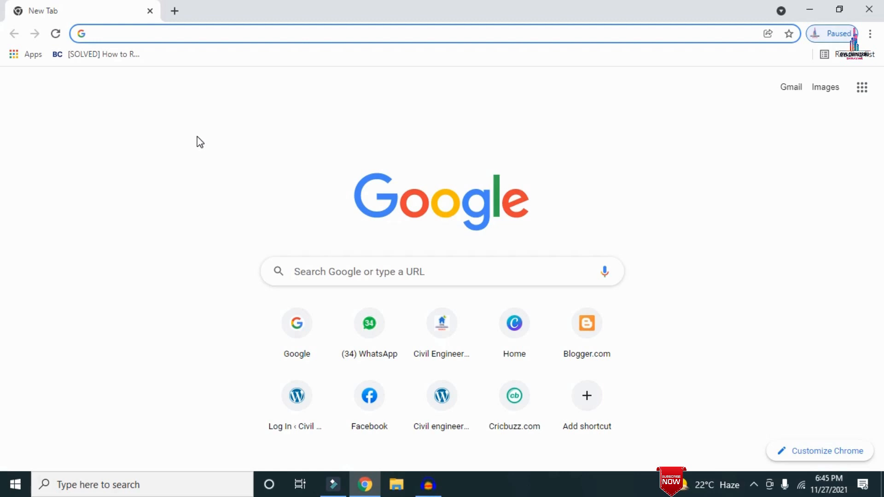
# Step: Open civilbasics123.com and look through the posts on its home page
pyautogui.write('http://civilbasics123.com/')
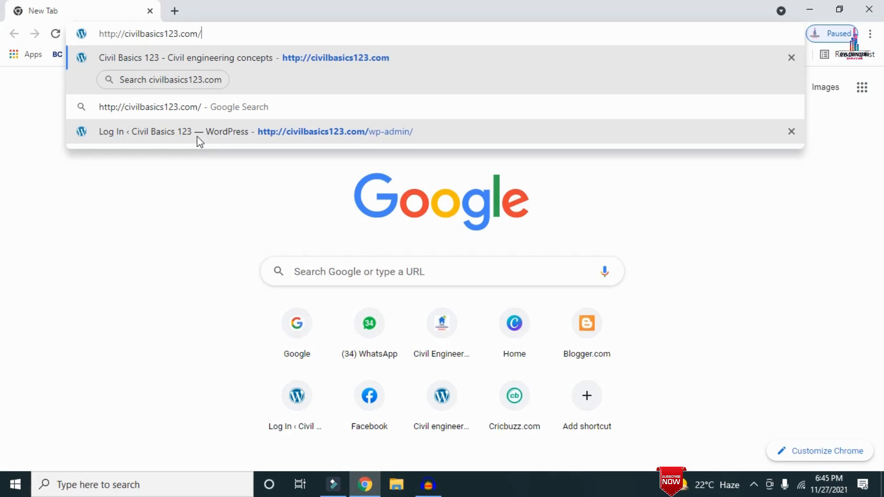
pyautogui.press('Return')
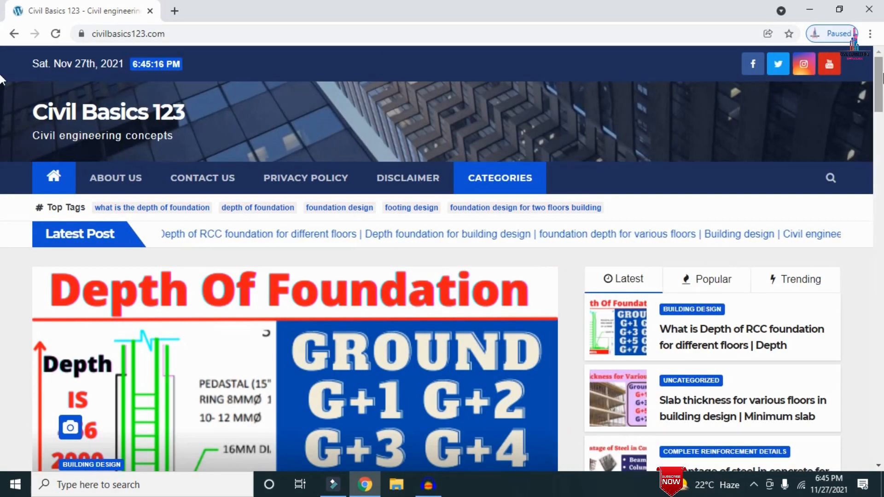
pyautogui.scroll(-4, 1, 92)
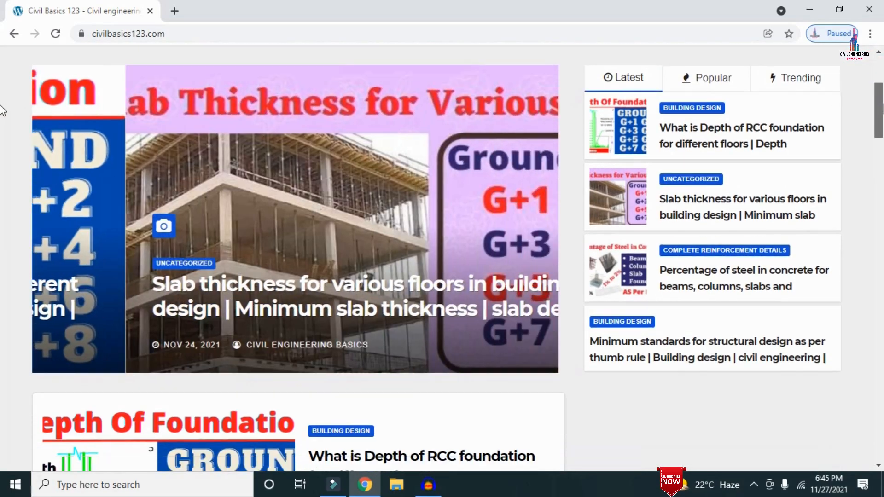
pyautogui.scroll(-6, 1, 111)
pyautogui.scroll(10, 1, 146)
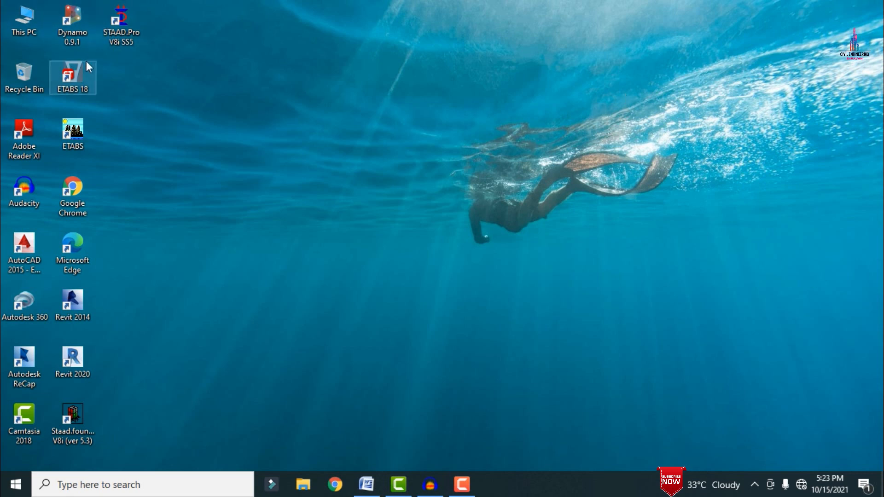
# Step: Switch to ETABS 18 and start a new model
pyautogui.doubleClick(88, 73)
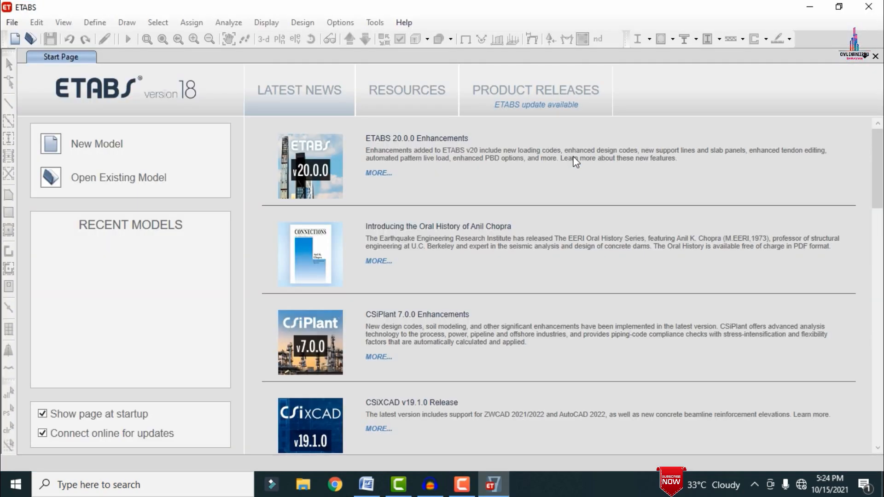
pyautogui.click(12, 23)
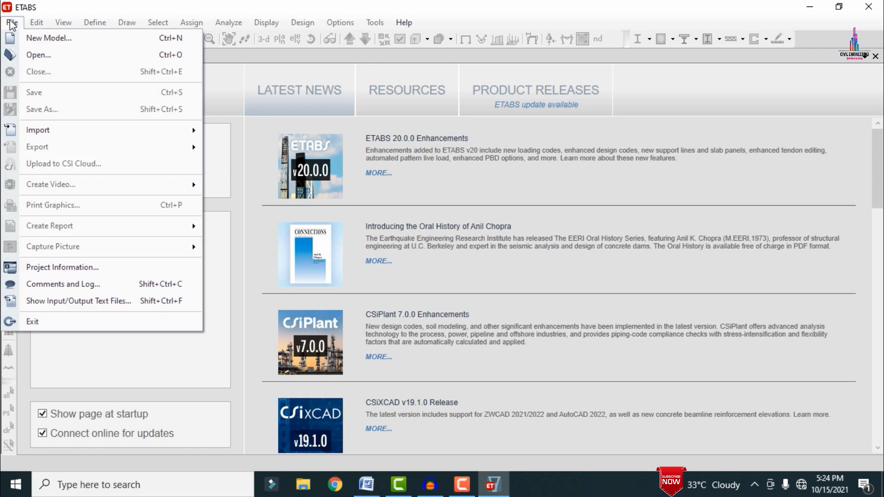
pyautogui.click(46, 37)
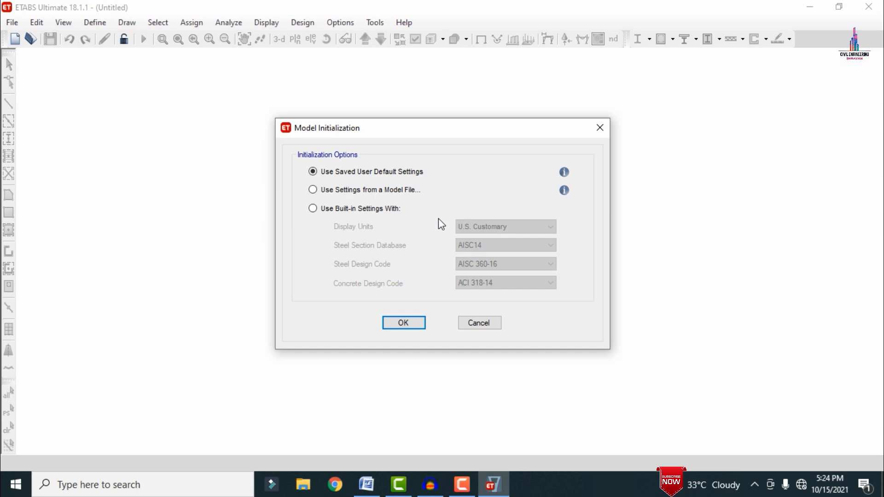
# Step: Initialize the model with built-in settings: Metric SI units, Indian steel section database, IS 800:2007 steel code and IS 456:2000 concrete code
pyautogui.click(358, 211)
pyautogui.click(476, 227)
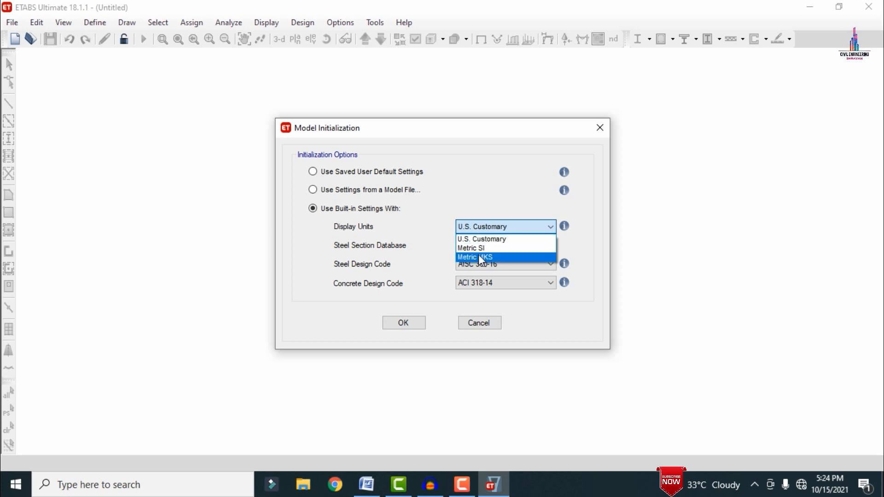
pyautogui.click(479, 248)
pyautogui.click(479, 244)
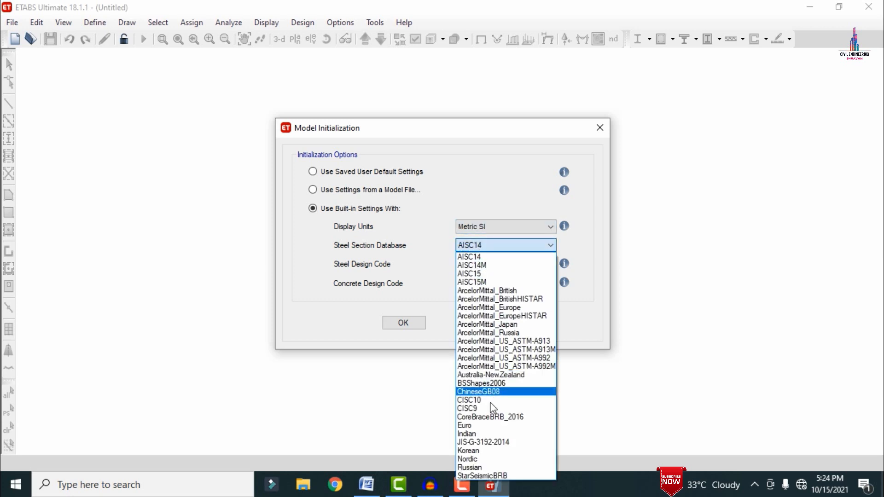
pyautogui.click(498, 434)
pyautogui.click(473, 264)
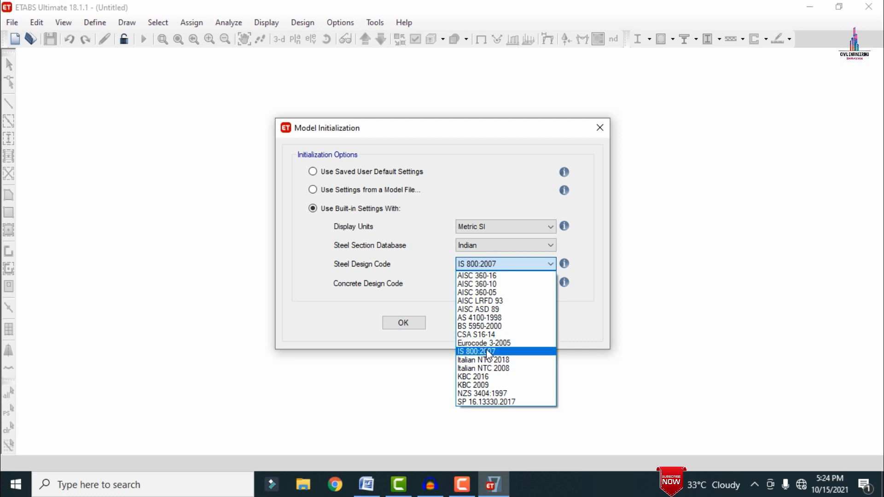
pyautogui.click(486, 351)
pyautogui.click(475, 282)
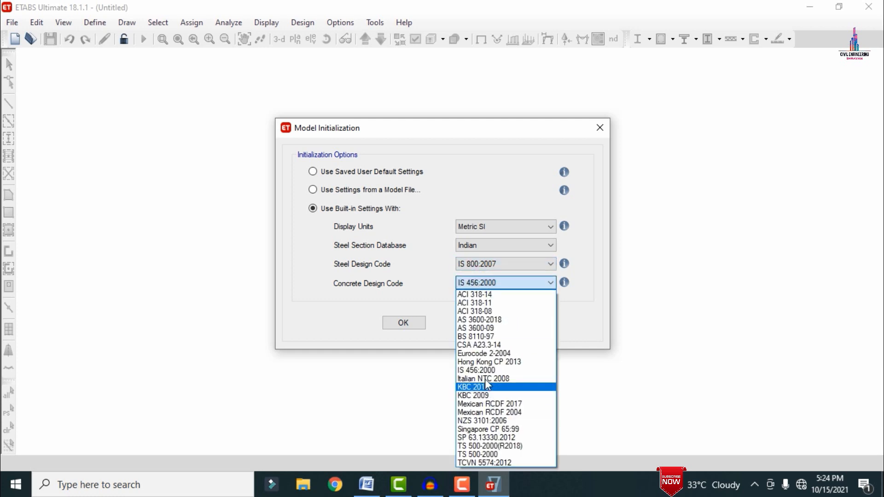
pyautogui.click(479, 370)
pyautogui.click(407, 325)
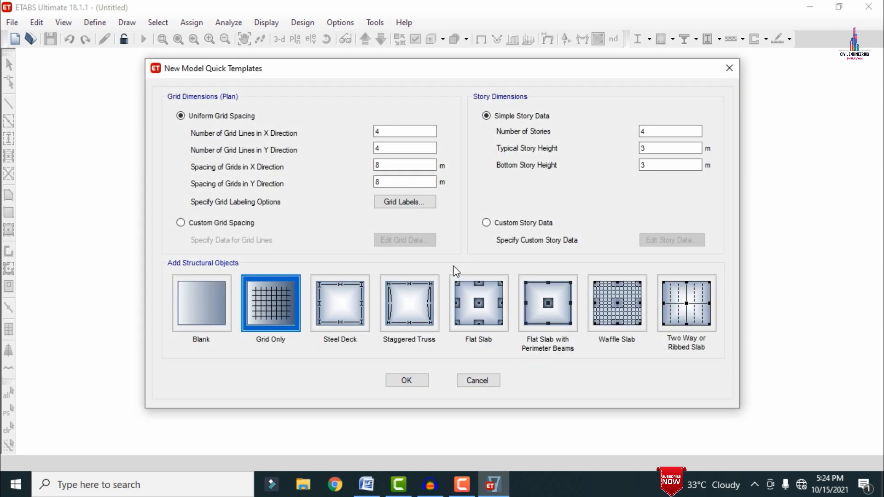
# Step: Set the uniform plan grid to 6 grid lines in X and 6 in Y, spaced 3 m in both directions
pyautogui.doubleClick(389, 131)
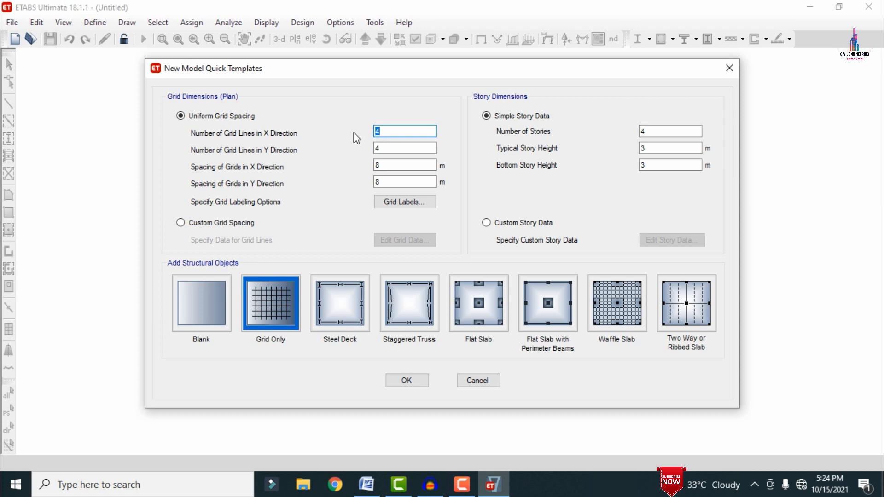
pyautogui.write('6')
pyautogui.press('Tab')
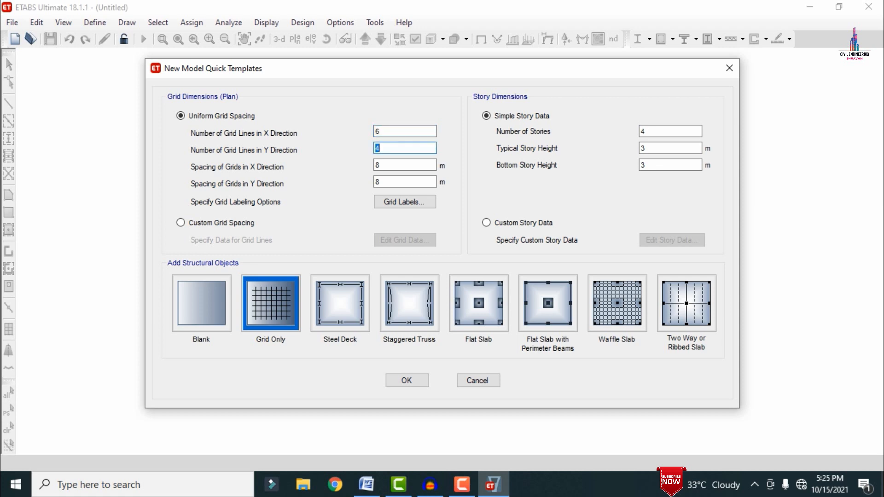
pyautogui.write('6')
pyautogui.press('Tab')
pyautogui.write('3')
pyautogui.press('Tab')
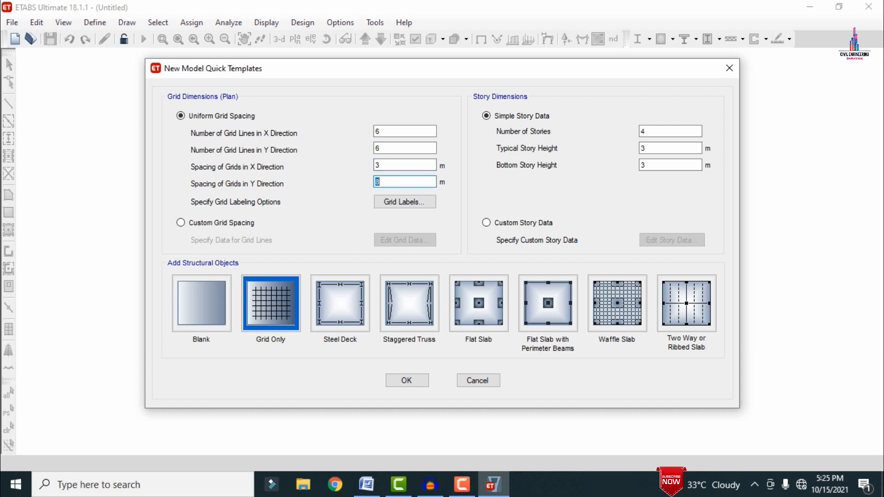
pyautogui.write('3')
# Step: Set the number of stories to 3 and create the model with the Grid Only template
pyautogui.press('Tab')
pyautogui.press('Tab')
pyautogui.press('Tab')
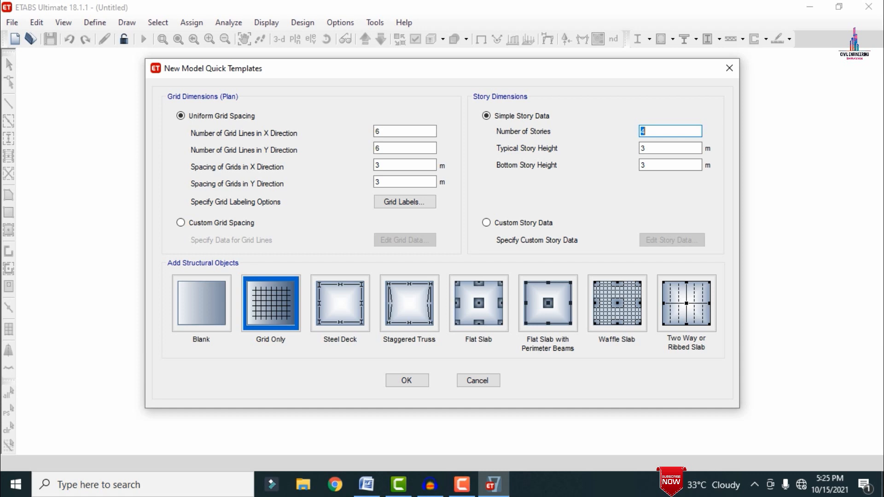
pyautogui.write('3')
pyautogui.click(285, 298)
pyautogui.click(406, 380)
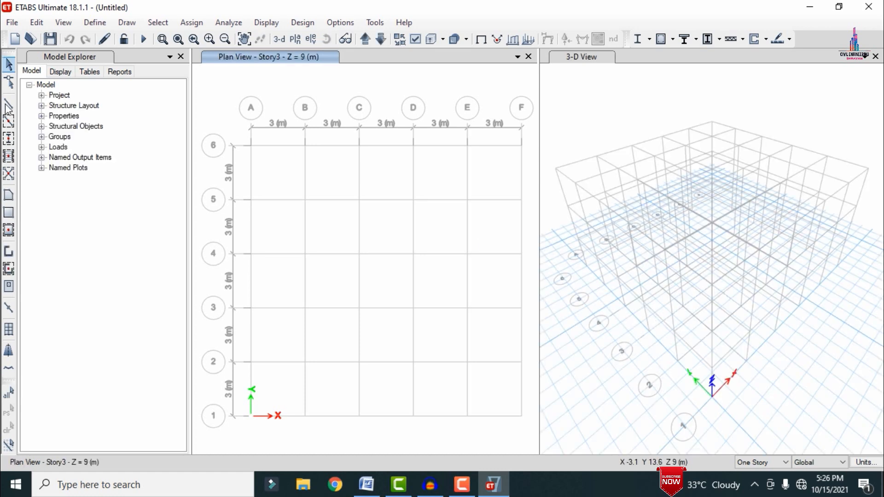
# Step: Add a new concrete material for the India region, Indian standard, grade M30
pyautogui.click(102, 23)
pyautogui.click(108, 37)
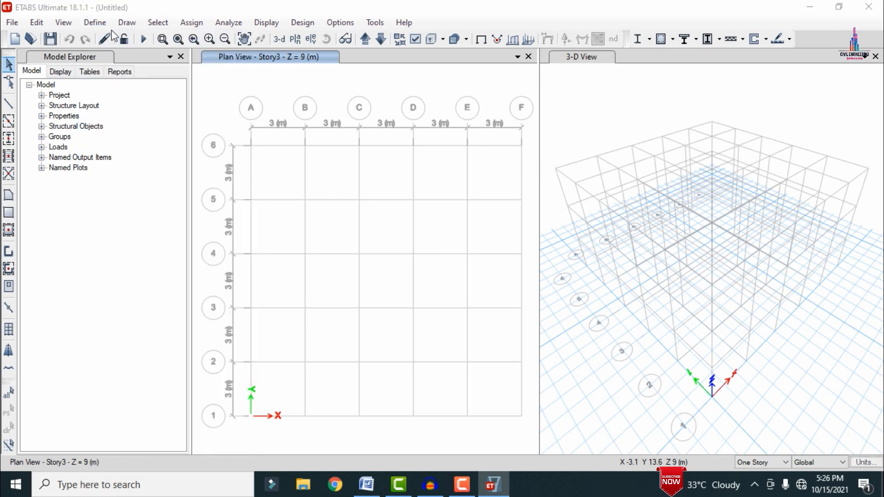
pyautogui.click(549, 173)
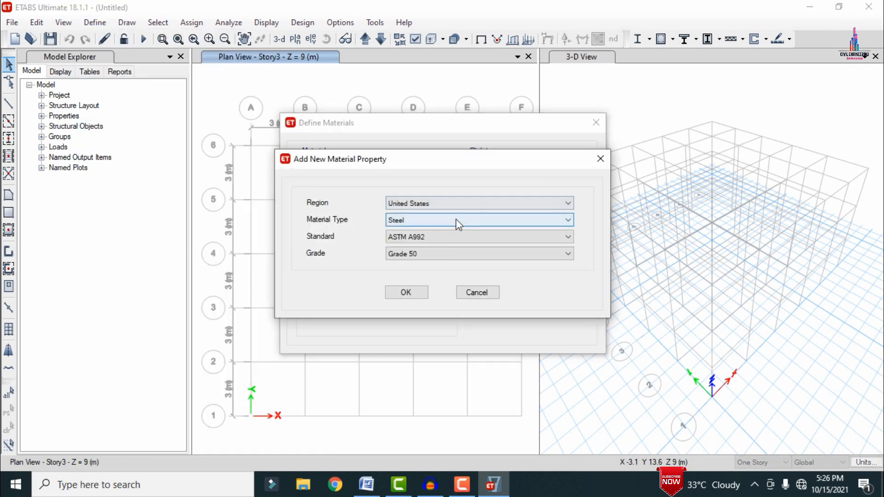
pyautogui.click(445, 203)
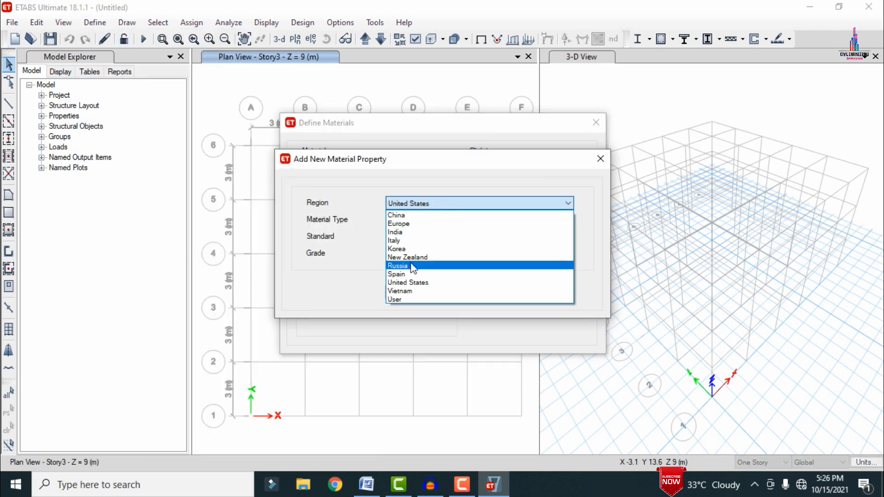
pyautogui.click(401, 232)
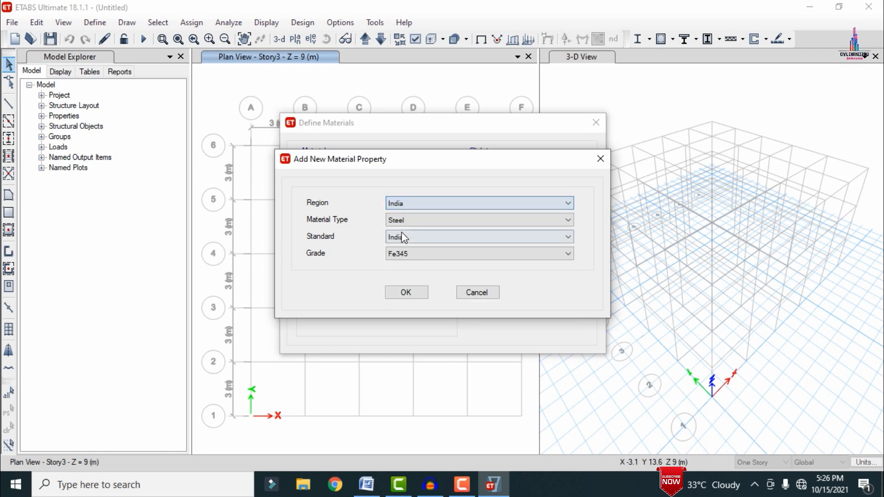
pyautogui.click(414, 220)
pyautogui.click(403, 239)
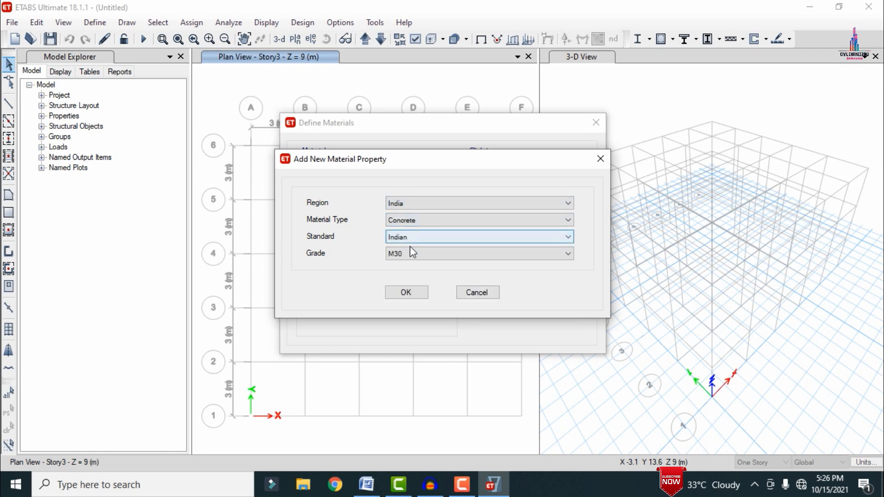
pyautogui.click(406, 291)
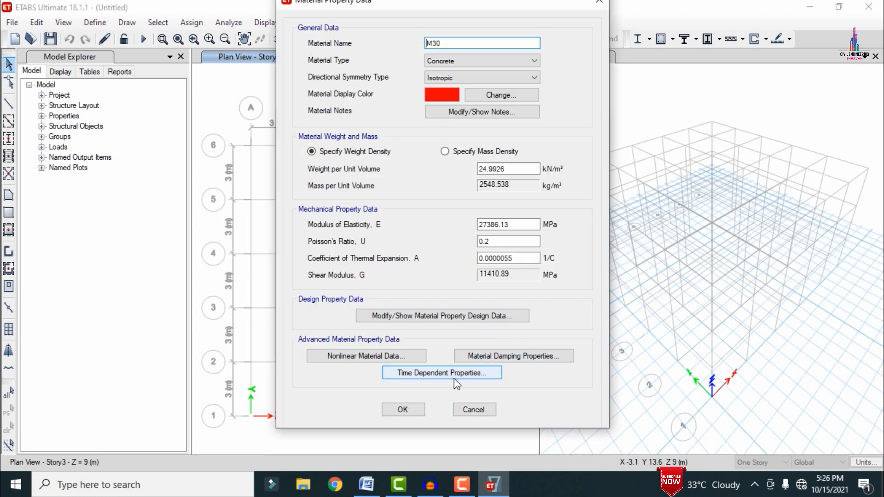
pyautogui.click(403, 411)
# Step: Add a new rebar material for the India region, grade HYSD Grade 500, and finish defining materials
pyautogui.click(502, 171)
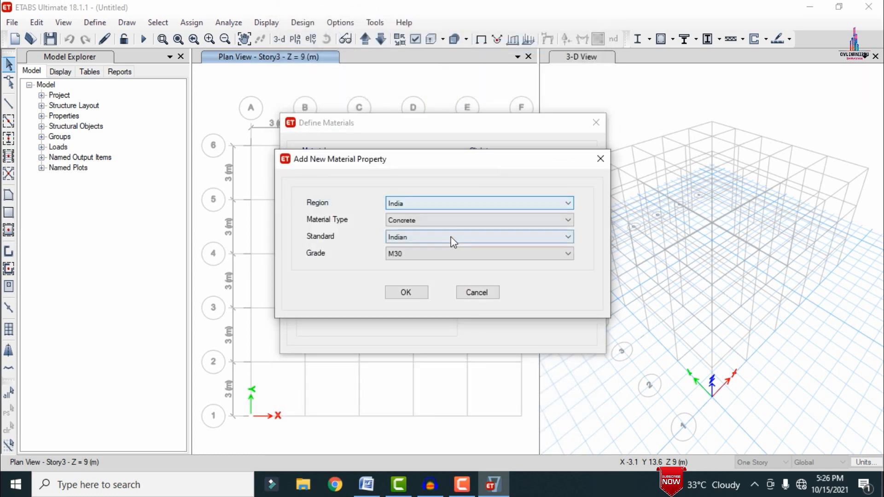
pyautogui.click(447, 222)
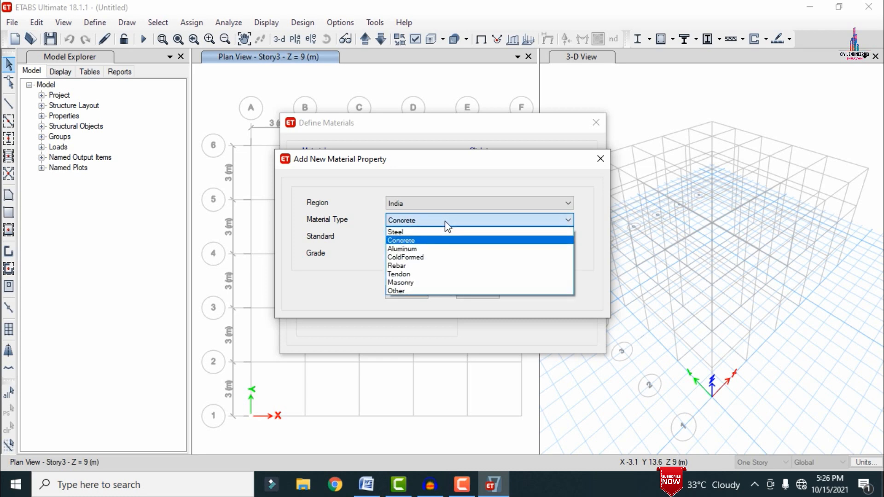
pyautogui.click(420, 267)
pyautogui.click(419, 258)
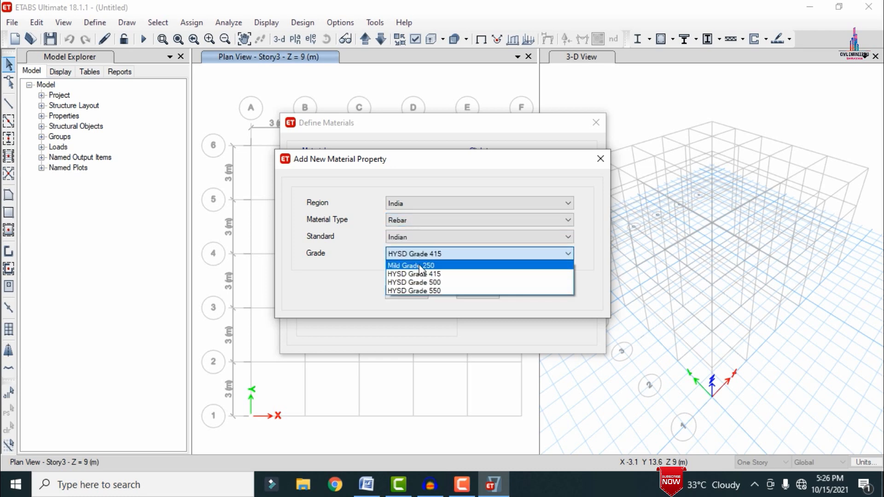
pyautogui.click(423, 281)
pyautogui.click(408, 293)
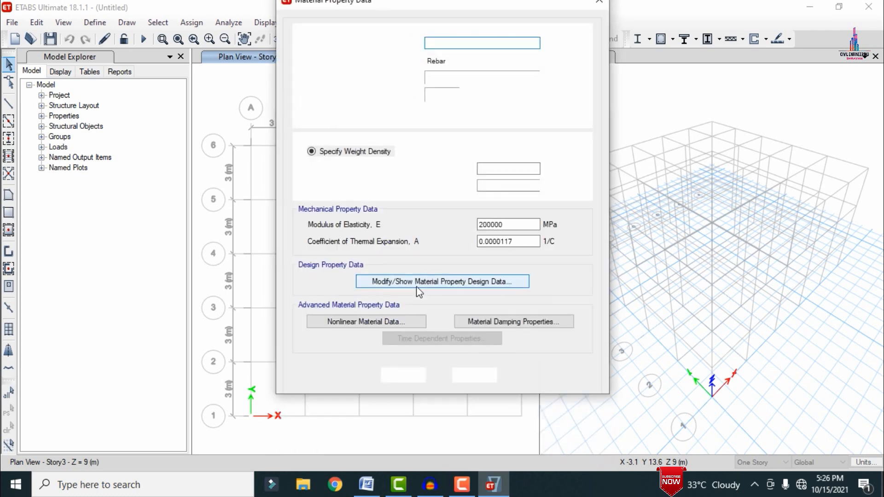
pyautogui.click(403, 377)
pyautogui.click(521, 291)
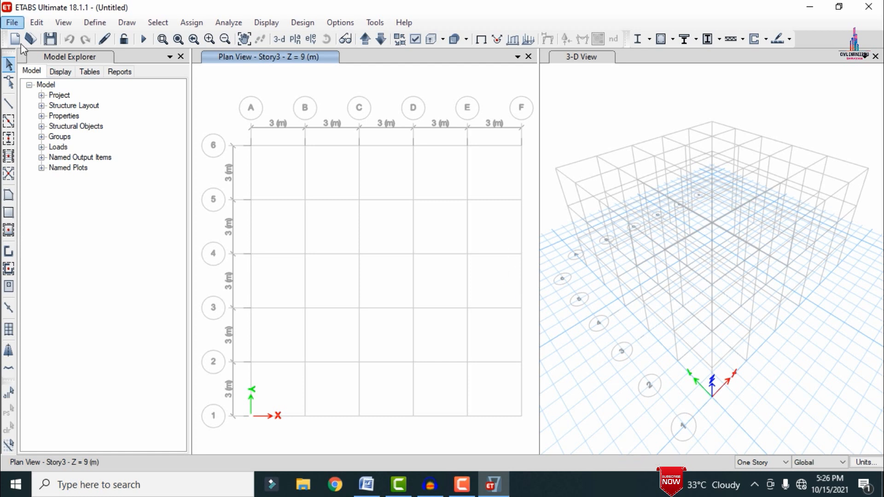
# Step: Delete all the default frame section properties except ISLB600
pyautogui.click(89, 24)
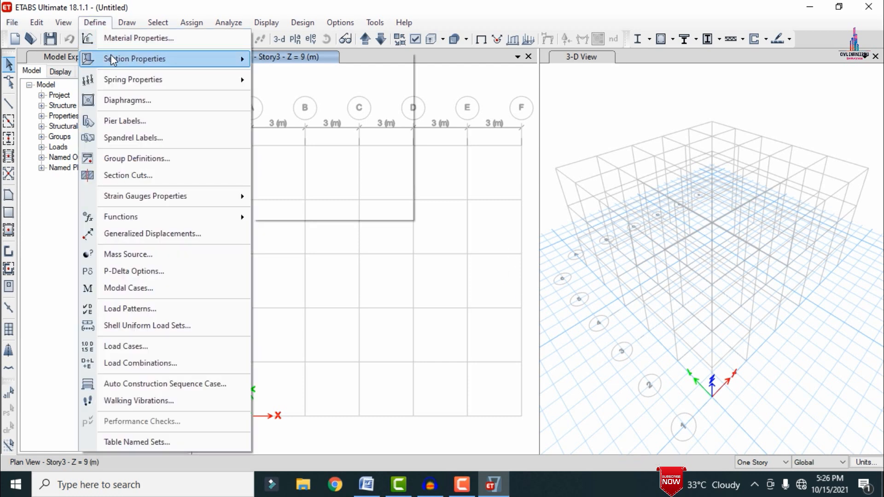
pyautogui.moveTo(111, 58)
pyautogui.click(291, 65)
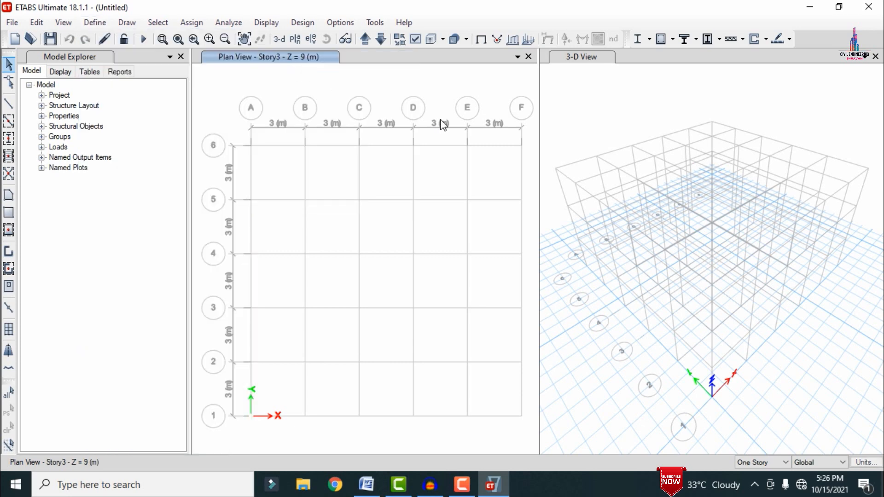
pyautogui.click(534, 226)
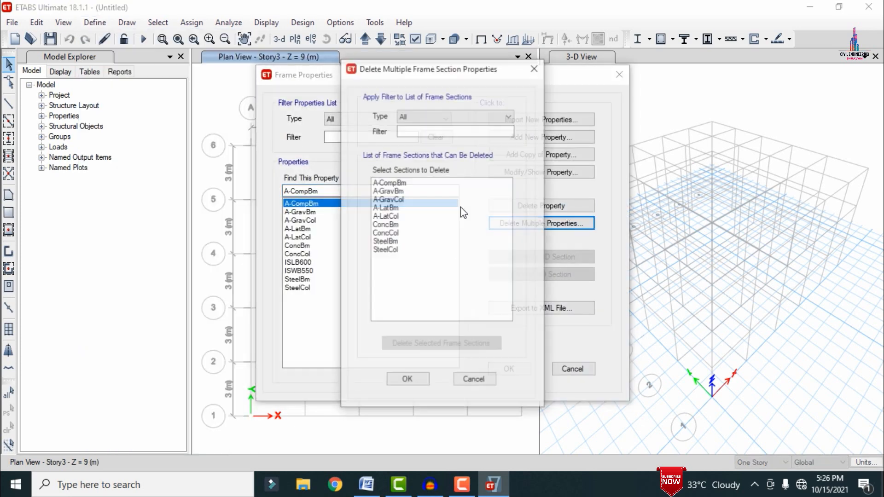
pyautogui.moveTo(404, 186); pyautogui.dragTo(420, 268)
pyautogui.click(440, 346)
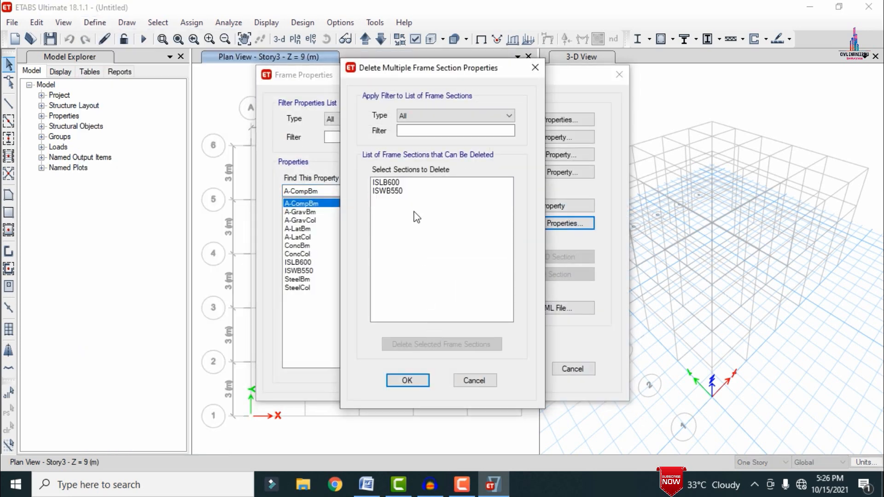
pyautogui.moveTo(402, 183); pyautogui.dragTo(405, 191)
pyautogui.click(467, 348)
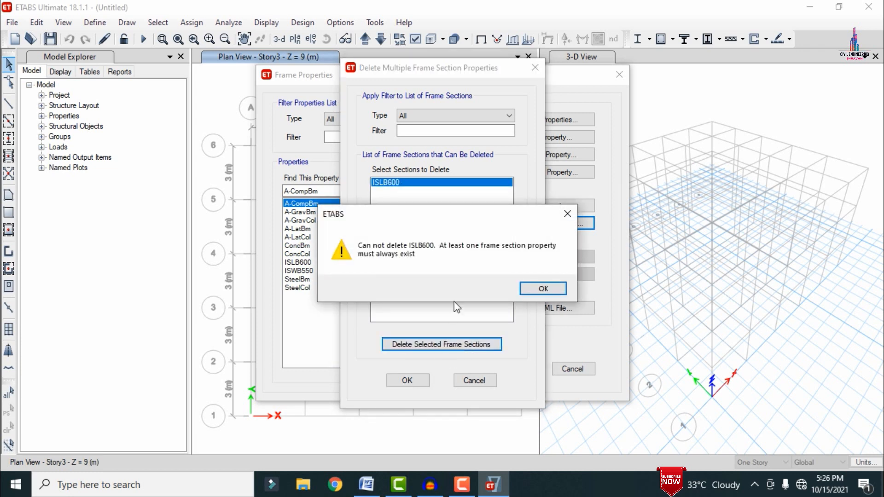
pyautogui.click(533, 289)
pyautogui.click(405, 382)
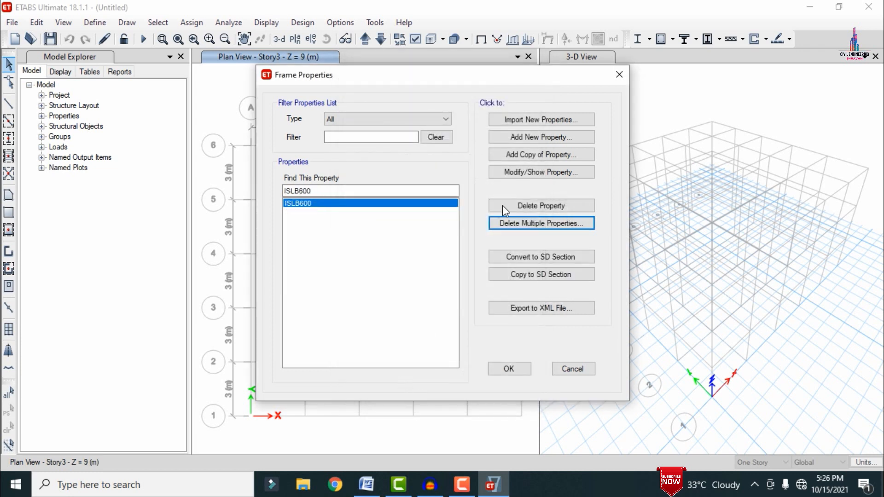
# Step: Add a rectangular concrete frame section named 0.6X0.23 with material M30, depth 600 mm and width 230 mm
pyautogui.click(521, 137)
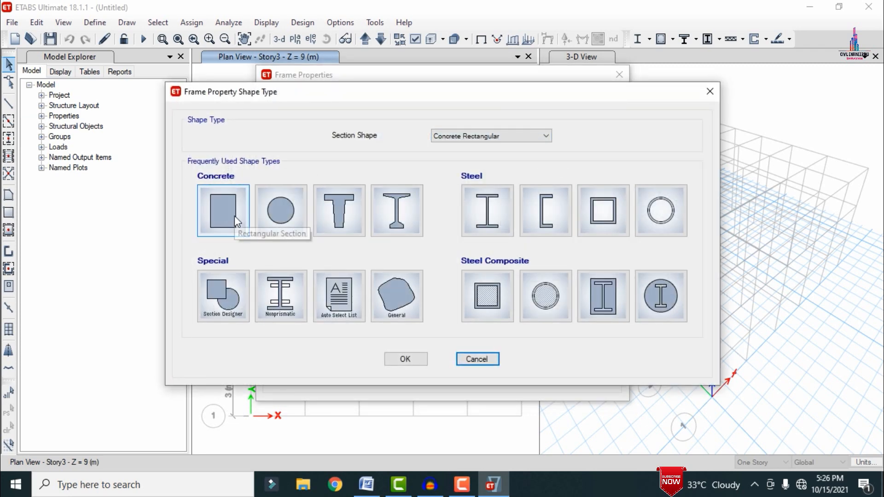
pyautogui.click(235, 216)
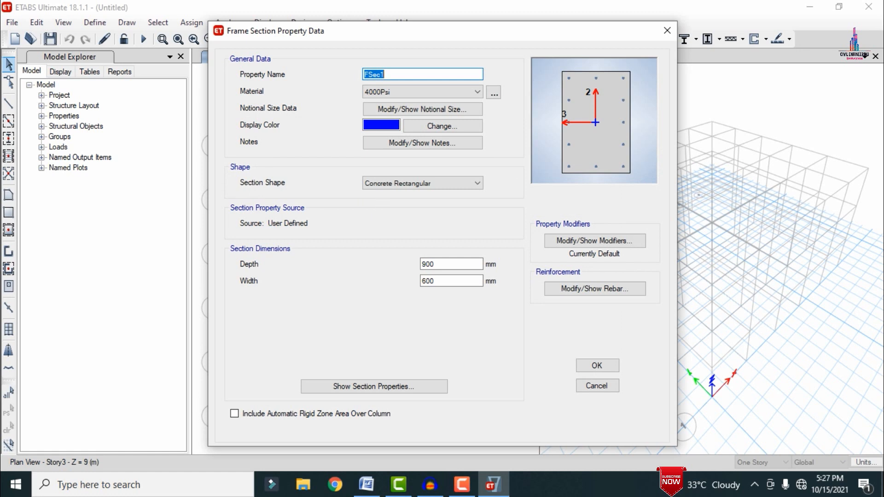
pyautogui.write('0.6X0.23')
pyautogui.click(407, 93)
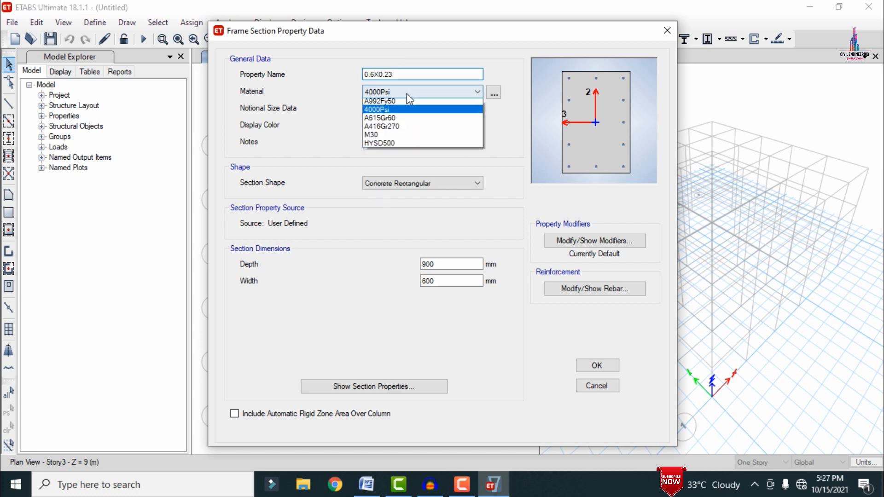
pyautogui.click(375, 137)
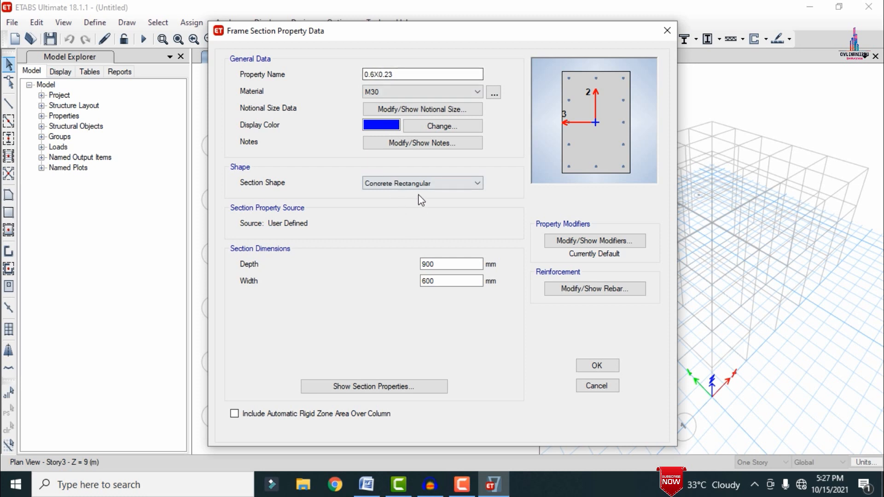
pyautogui.doubleClick(446, 265)
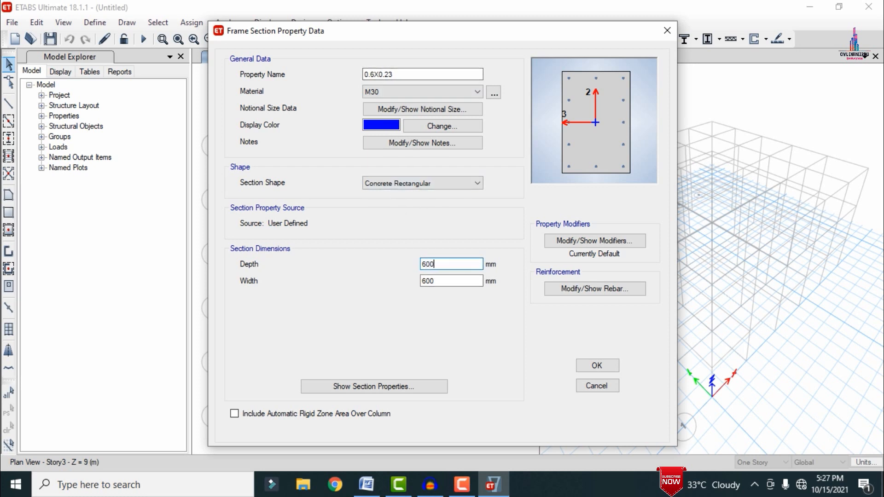
pyautogui.press('Tab')
pyautogui.write('23')
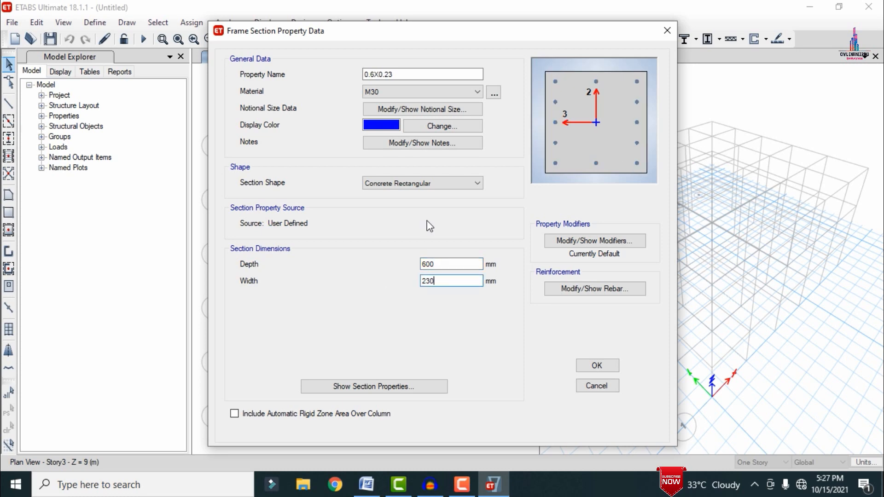
# Step: Set the 0.6X0.23 column reinforcement to HYSD500 for longitudinal and confinement bars with 30 mm clear cover, and save the section
pyautogui.click(577, 290)
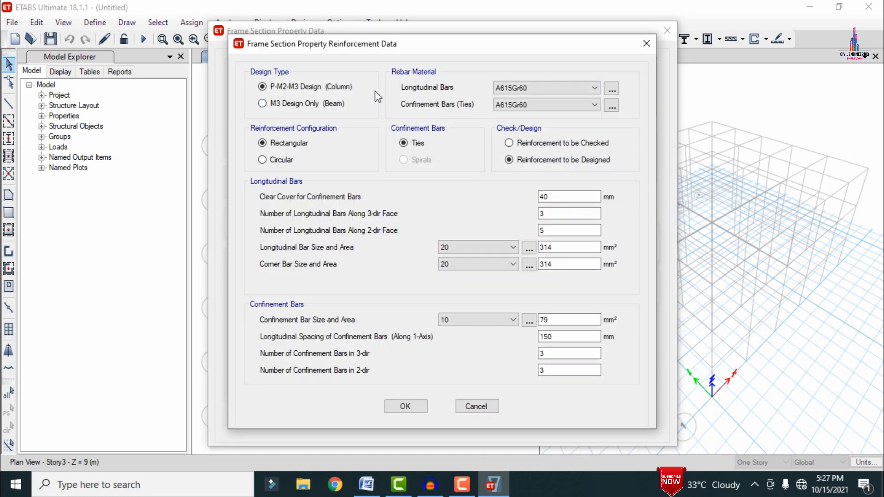
pyautogui.click(512, 87)
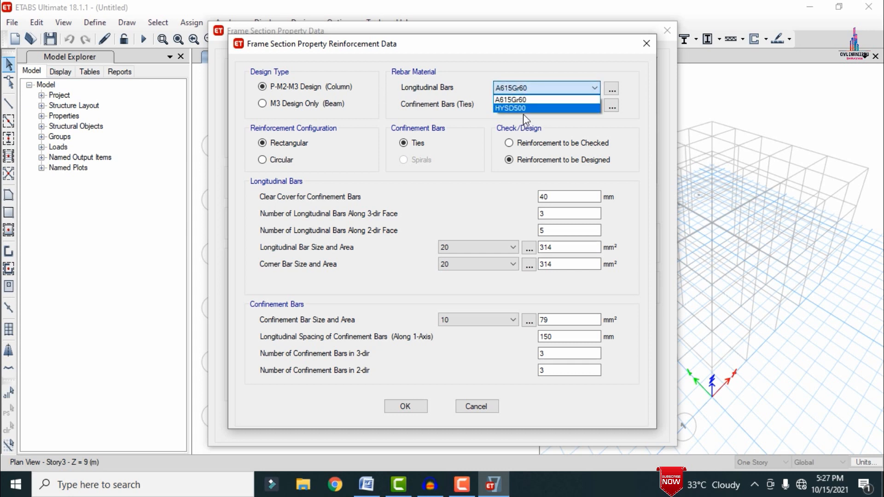
pyautogui.click(522, 110)
pyautogui.click(516, 106)
pyautogui.click(512, 122)
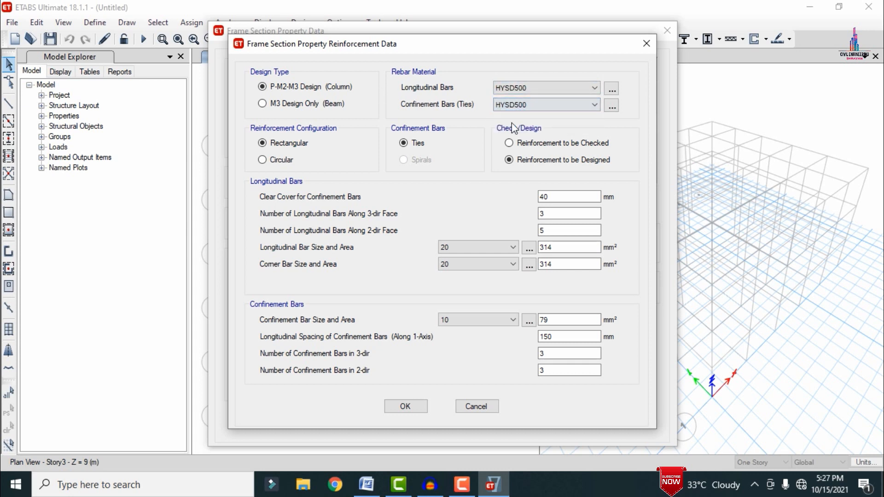
pyautogui.doubleClick(565, 197)
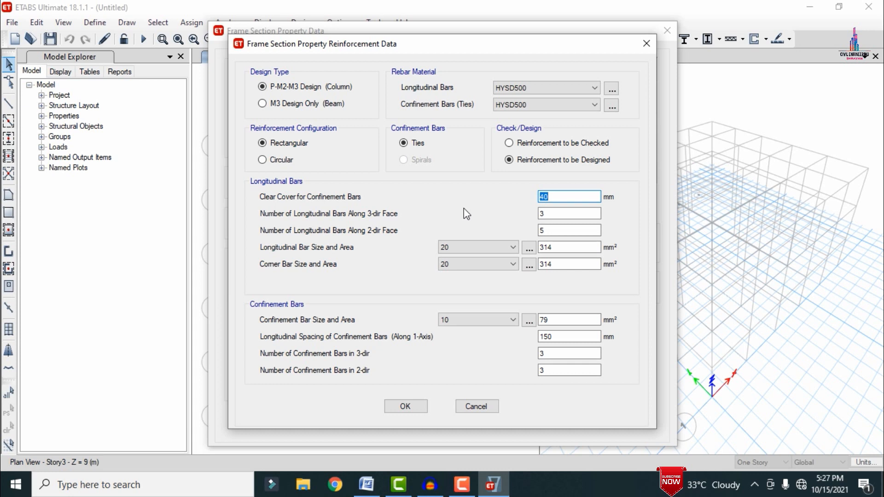
pyautogui.write('30')
pyautogui.click(410, 405)
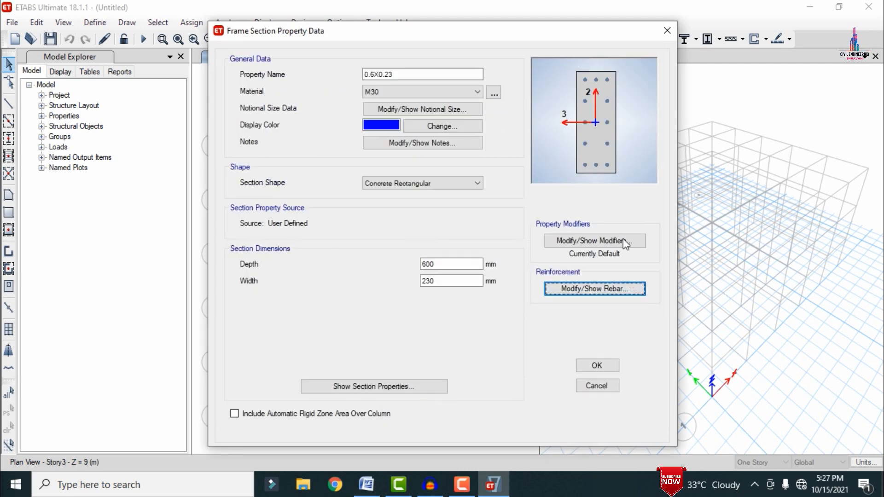
pyautogui.click(597, 366)
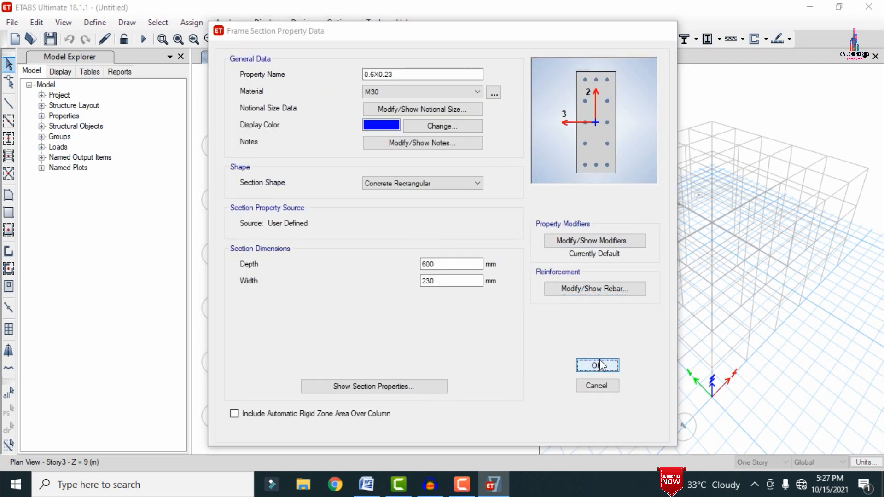
# Step: Delete the remaining default frame section ISLB600
pyautogui.click(333, 212)
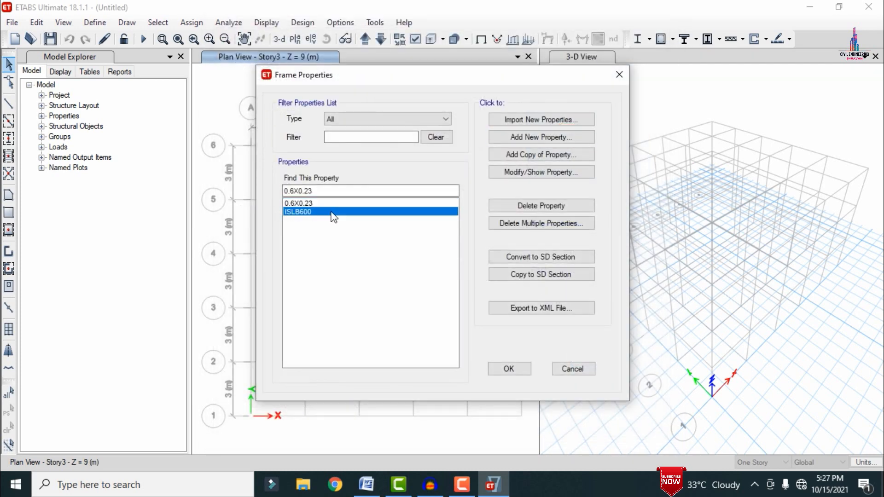
pyautogui.click(513, 206)
pyautogui.click(482, 289)
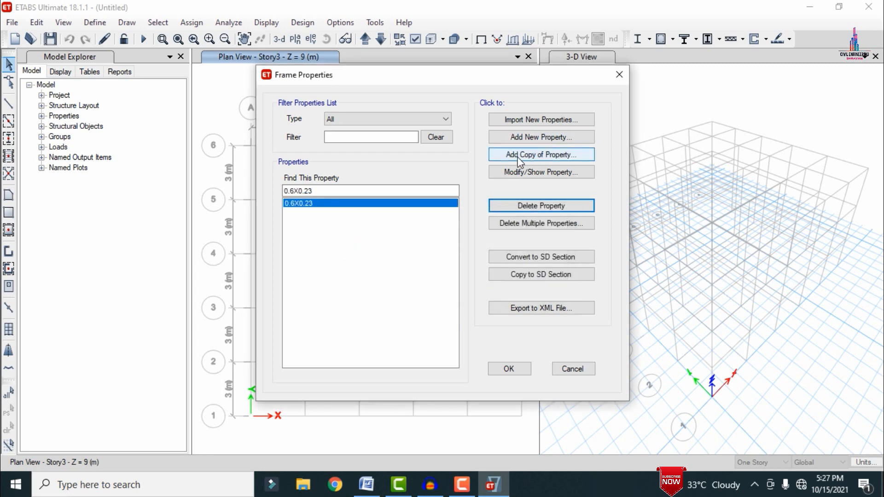
# Step: Add a rectangular concrete frame section named B0.45X0.23 with material M30, depth 450 mm and width 230 mm
pyautogui.click(522, 137)
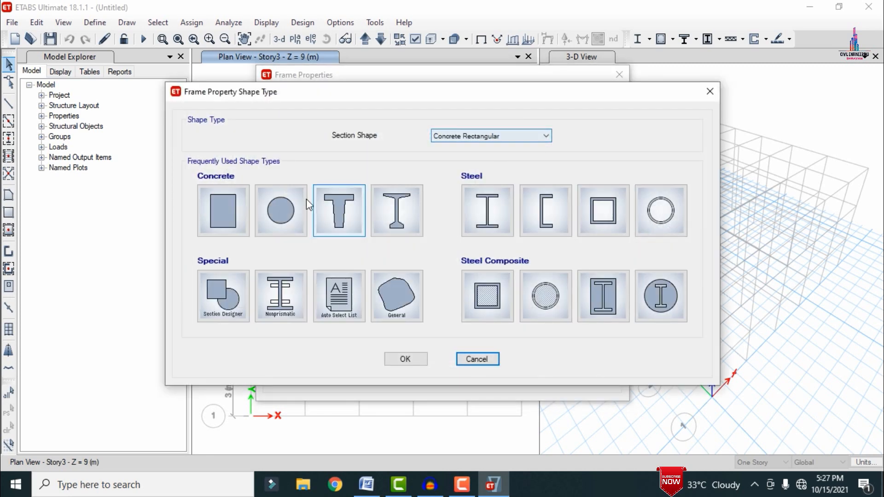
pyautogui.press('Escape')
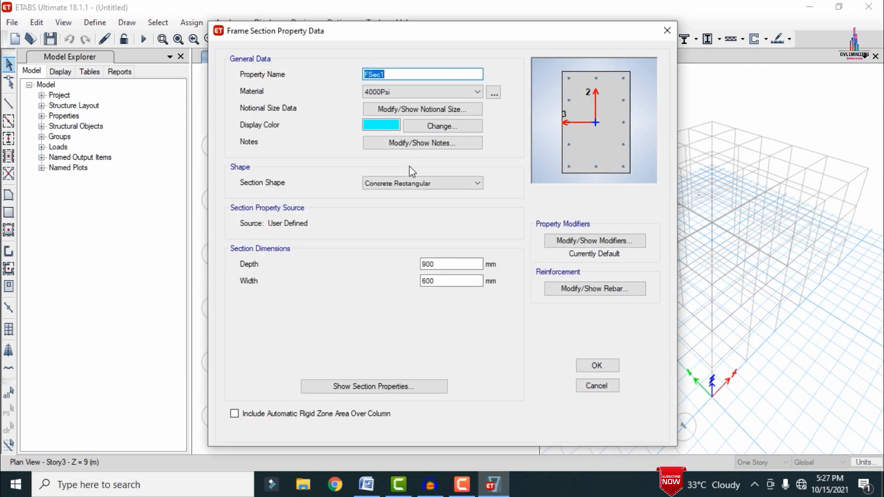
pyautogui.write('B0.45X0.23')
pyautogui.click(446, 91)
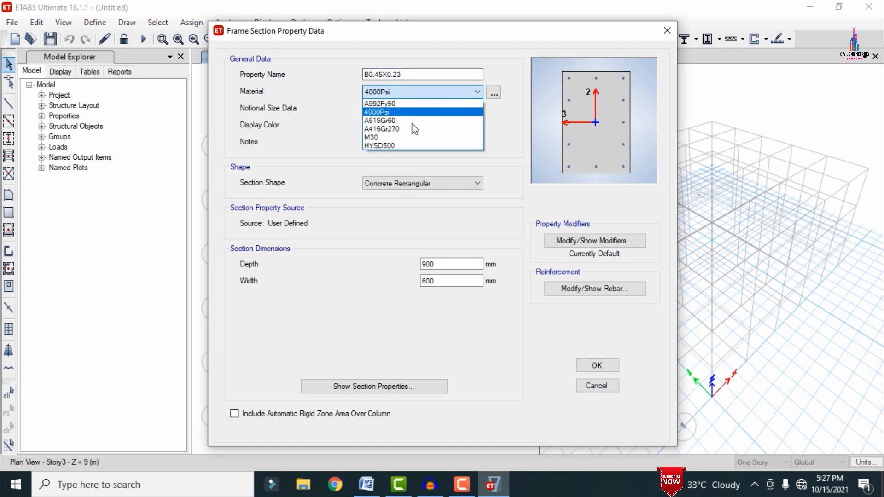
pyautogui.click(392, 137)
pyautogui.doubleClick(463, 266)
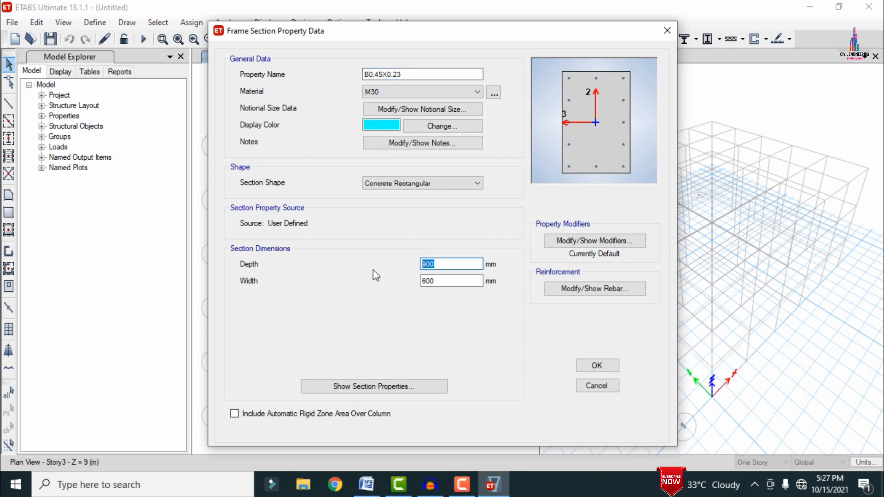
pyautogui.write('450')
pyautogui.press('Tab')
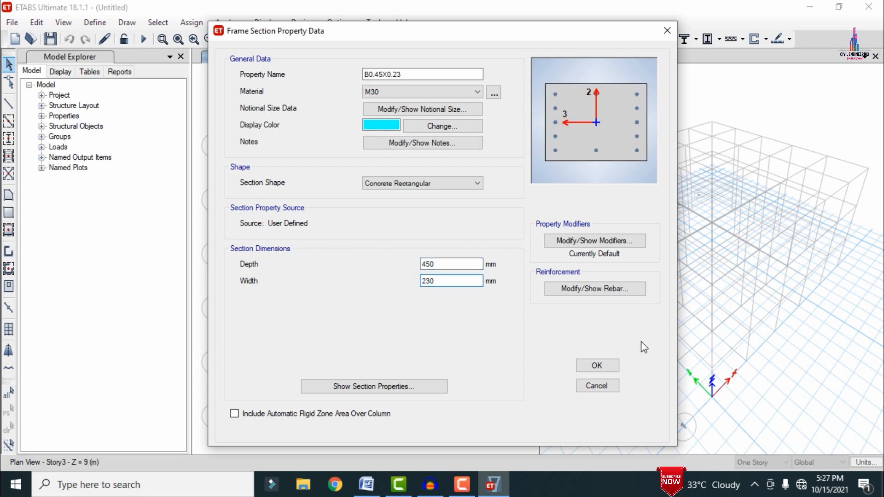
# Step: Switch the B0.45X0.23 reinforcement to M3 Design Only (Beam) with 30 mm cover for top and bottom bars
pyautogui.click(592, 289)
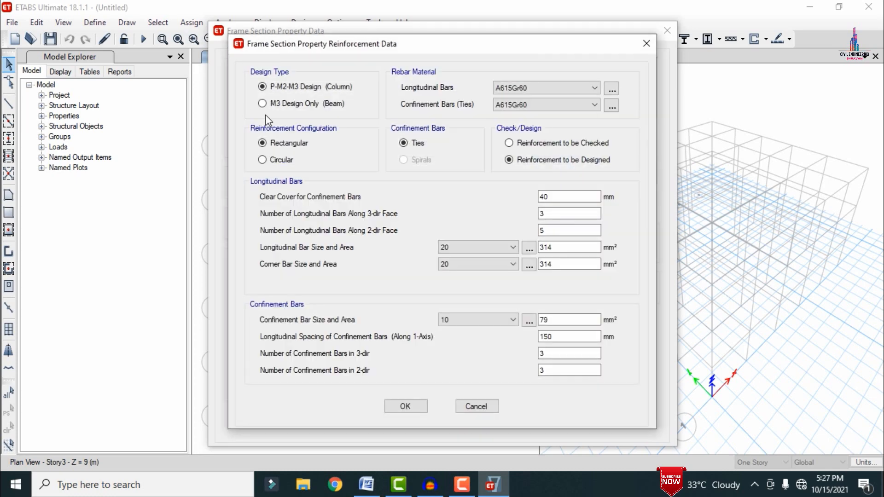
pyautogui.click(274, 109)
pyautogui.moveTo(382, 144); pyautogui.dragTo(253, 150)
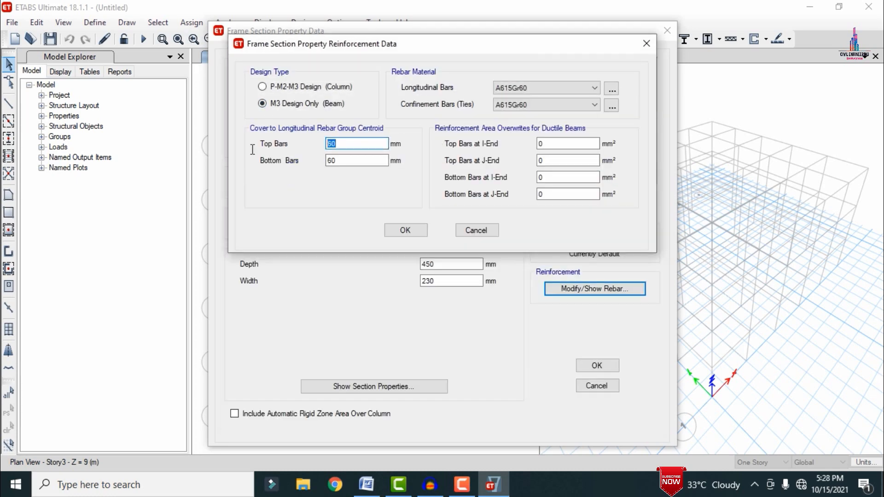
pyautogui.write('30')
pyautogui.press('Tab')
pyautogui.write('3')
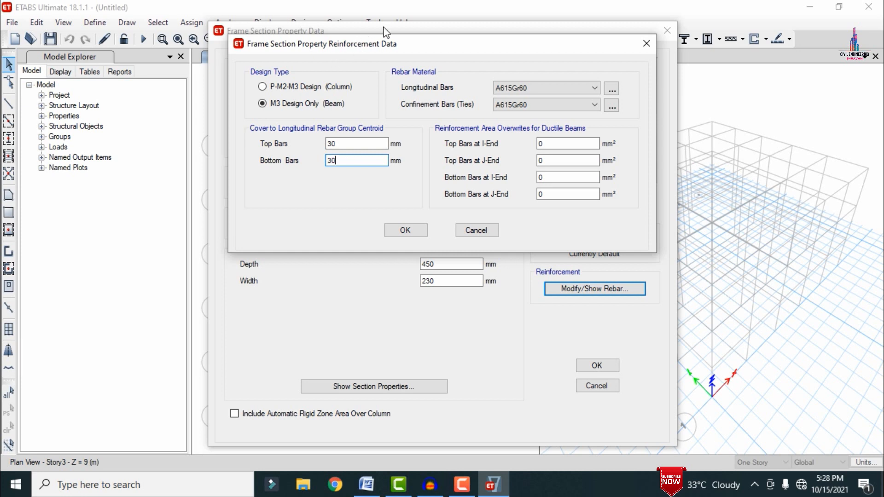
# Step: Assign HYSD500 to the longitudinal and confinement bars of B0.45X0.23 and save the beam section
pyautogui.click(510, 92)
pyautogui.click(515, 108)
pyautogui.click(515, 106)
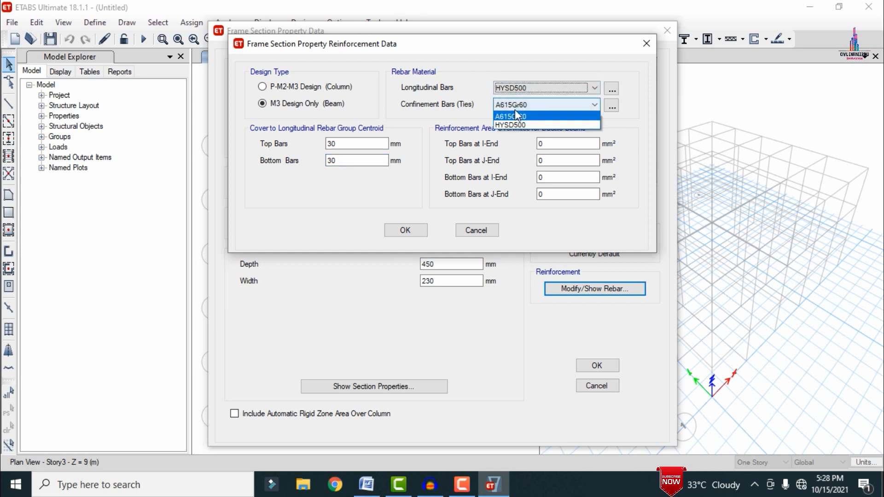
pyautogui.click(517, 123)
pyautogui.click(418, 230)
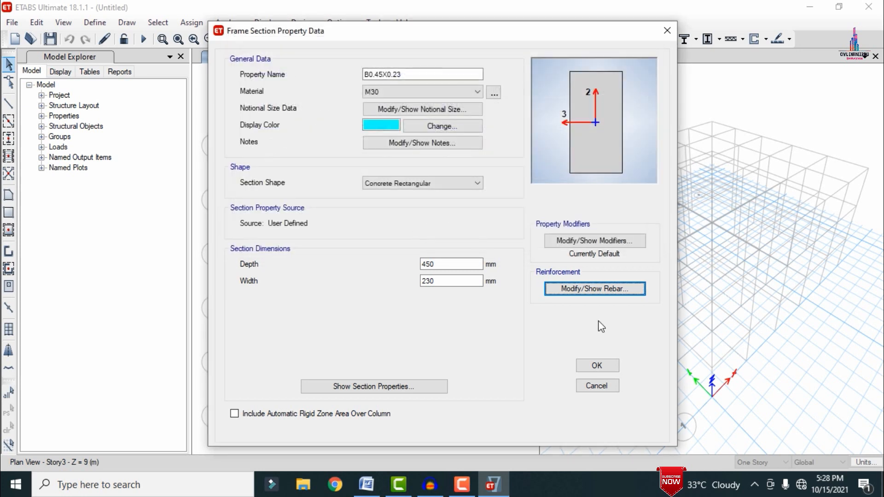
pyautogui.click(596, 366)
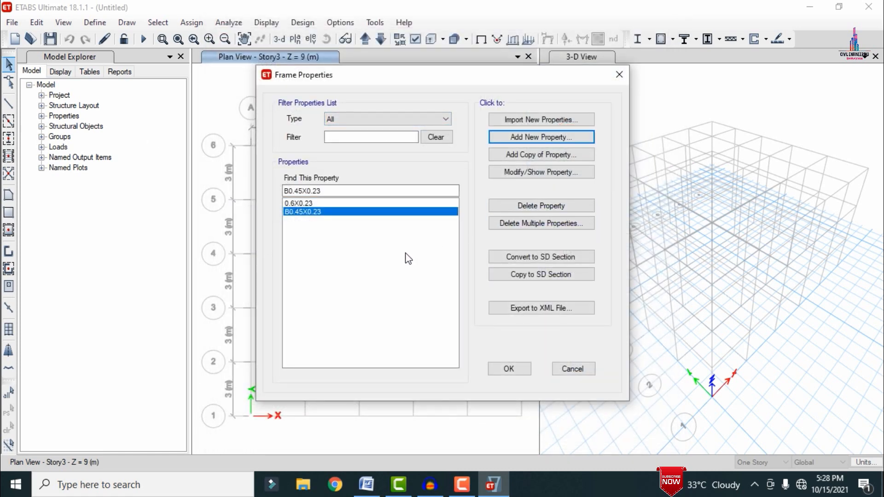
# Step: Add a rectangular concrete frame section named DG with material M30, depth 350 mm and width 350 mm
pyautogui.click(519, 137)
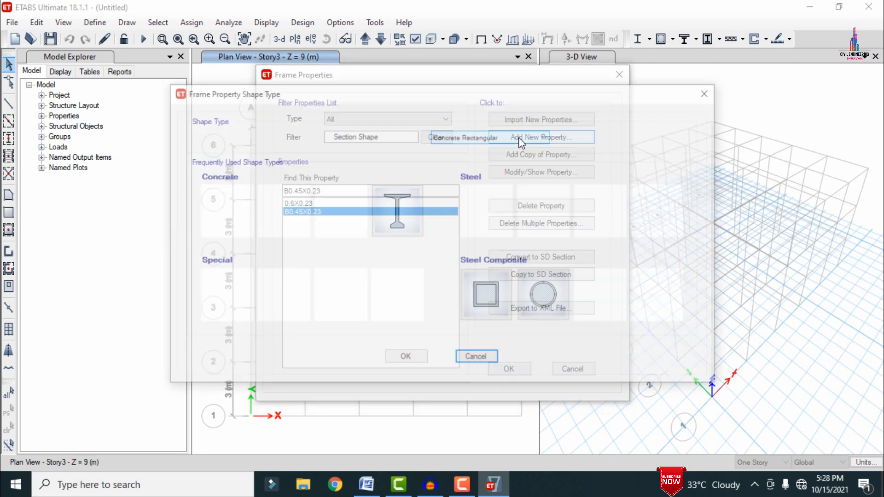
pyautogui.click(281, 211)
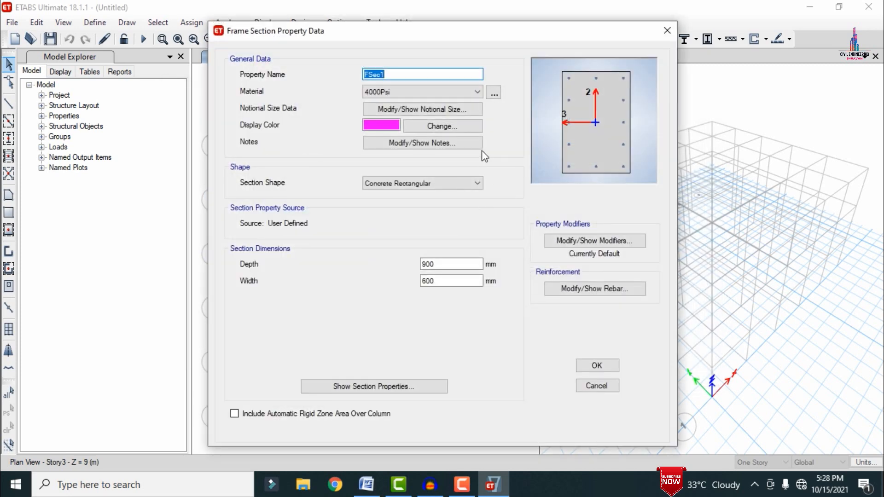
pyautogui.write('DG')
pyautogui.click(463, 90)
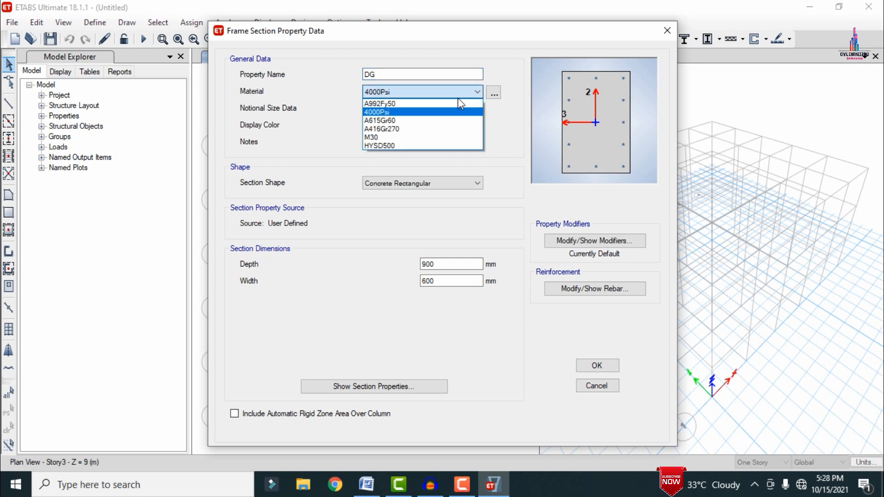
pyautogui.click(382, 139)
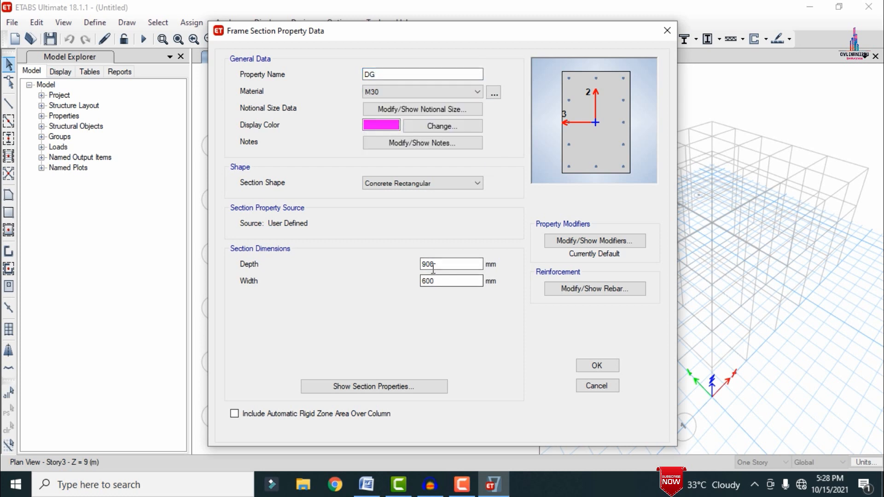
pyautogui.moveTo(435, 266); pyautogui.dragTo(339, 258)
pyautogui.write('350')
pyautogui.press('Tab')
pyautogui.write('35')
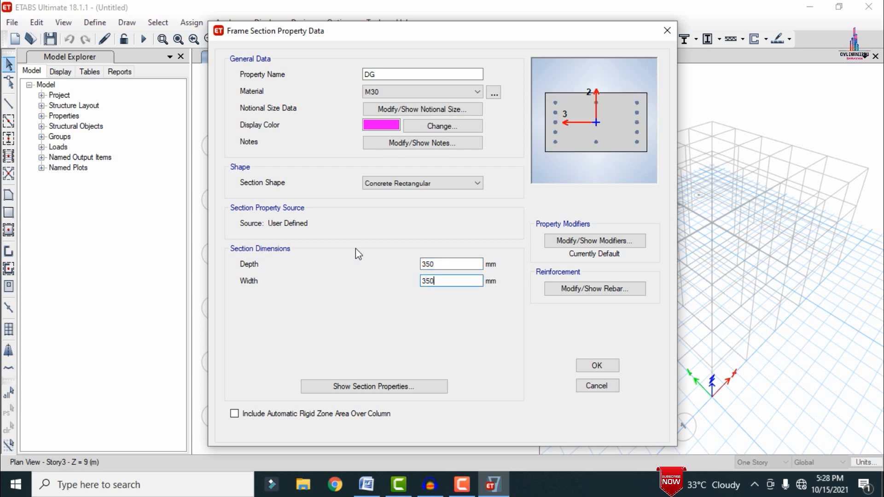
# Step: Set DG to M3 Design Only (Beam) with HYSD500 bars and 30 mm top and bottom covers, and finish defining frame sections
pyautogui.click(573, 289)
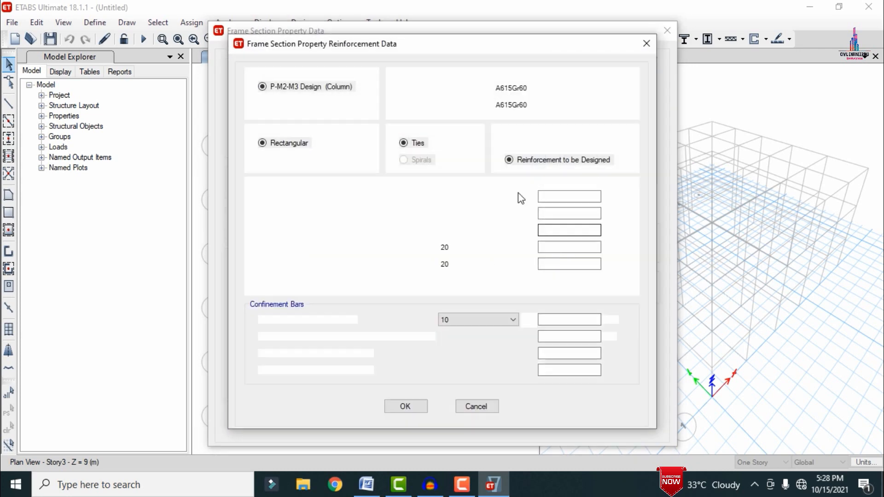
pyautogui.click(274, 105)
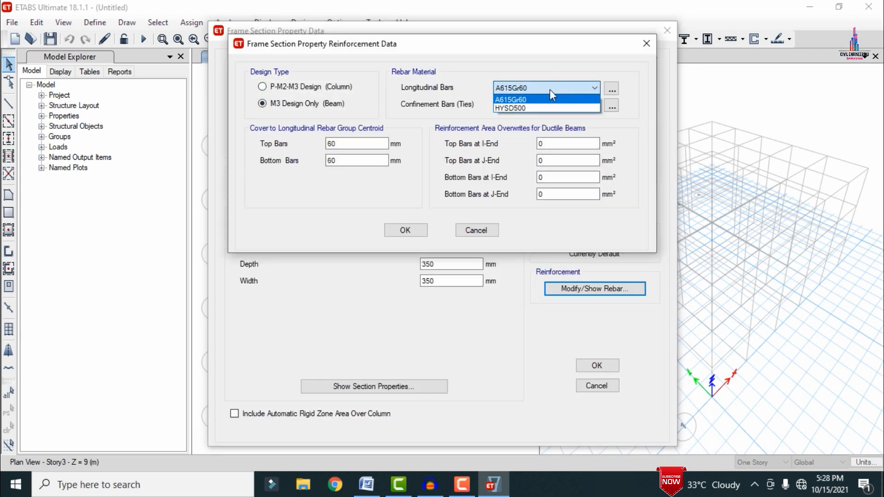
pyautogui.write('3')
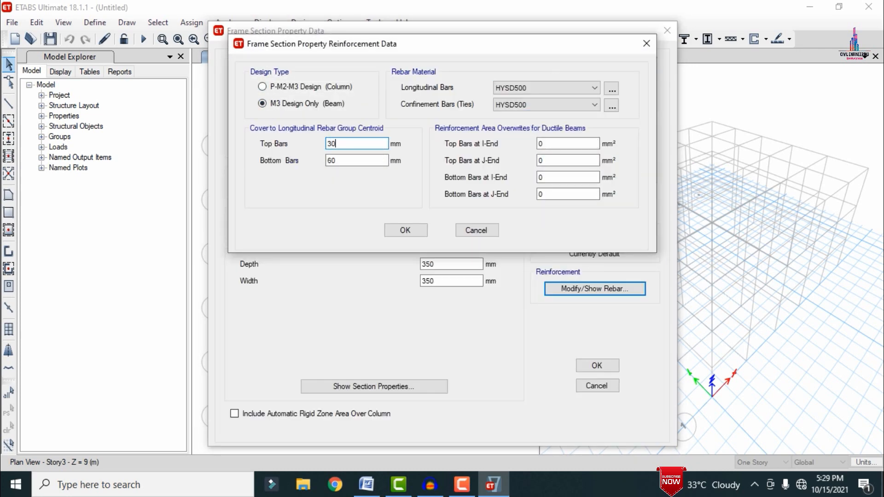
pyautogui.press('Tab')
pyautogui.write('30')
pyautogui.click(404, 230)
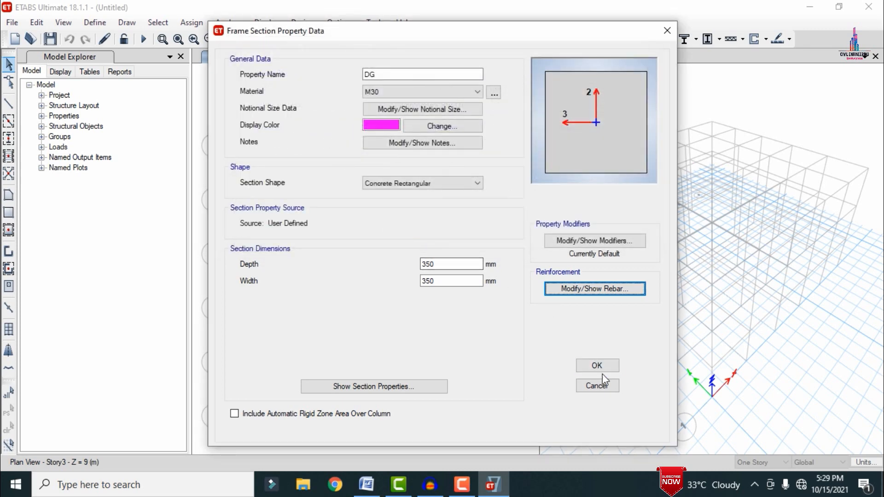
pyautogui.click(598, 371)
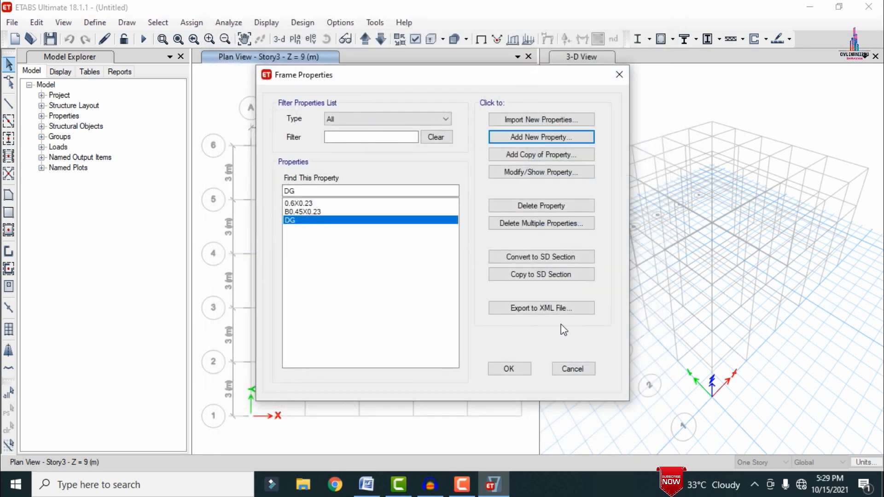
pyautogui.click(526, 370)
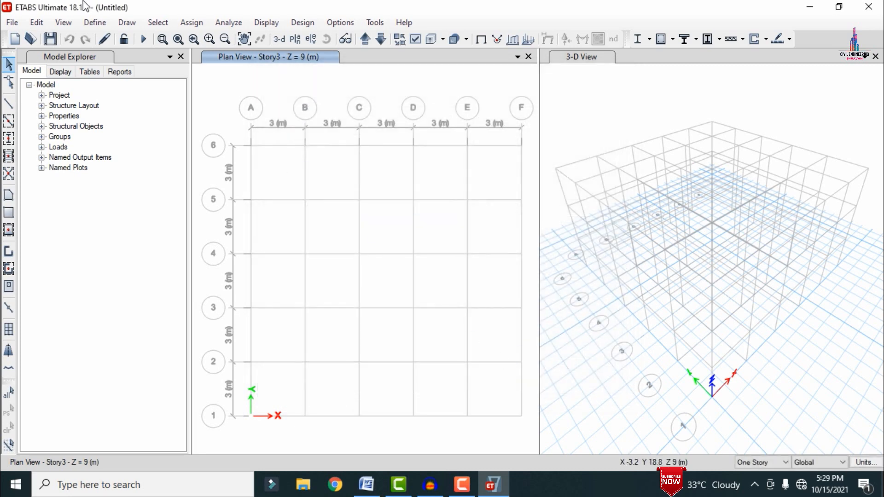
# Step: Delete the Plank1 slab property from the defined slab sections
pyautogui.click(92, 22)
pyautogui.moveTo(121, 59)
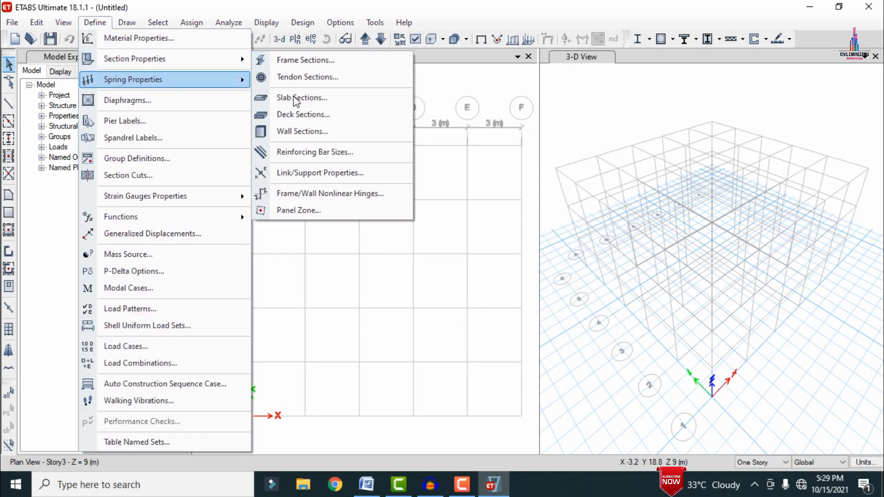
pyautogui.click(297, 97)
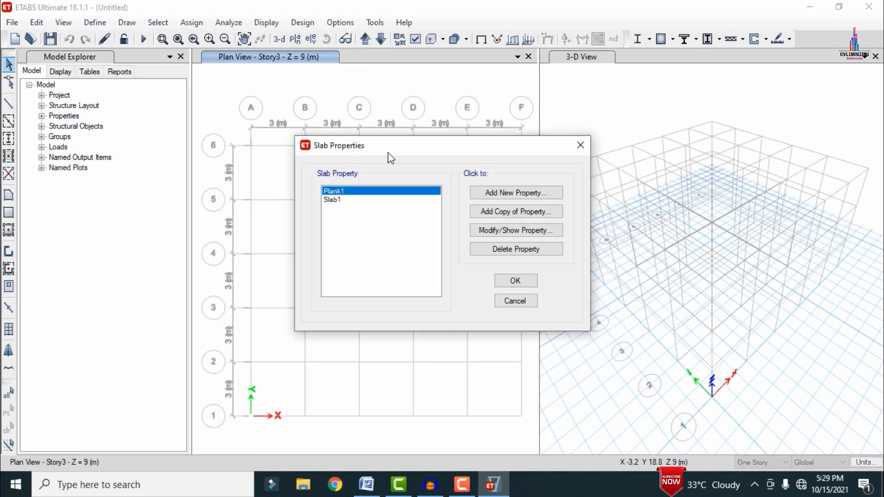
pyautogui.click(504, 249)
pyautogui.click(458, 289)
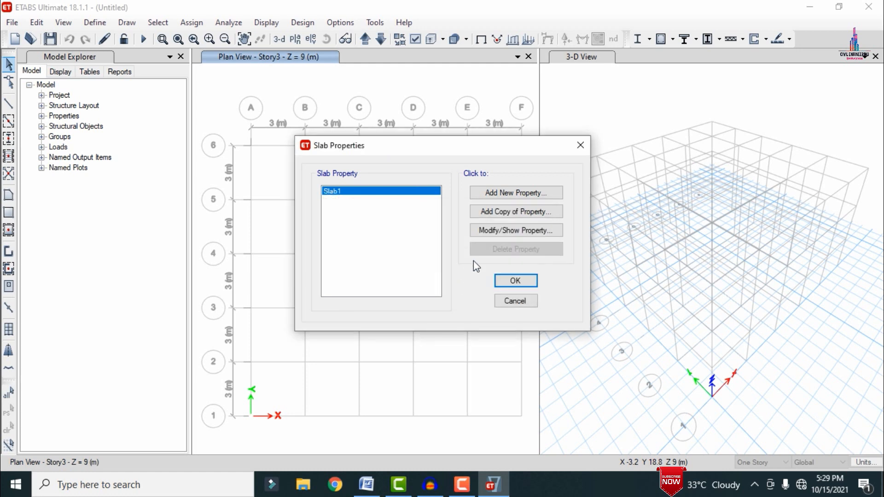
# Step: Redefine the Slab1 property as S180 with material M30 and thickness 180 mm, and finish defining slab sections
pyautogui.click(510, 230)
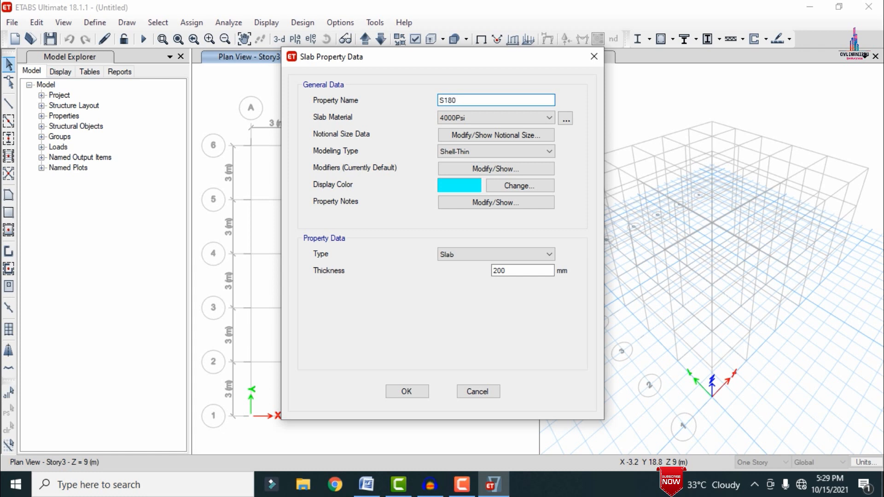
pyautogui.click(479, 118)
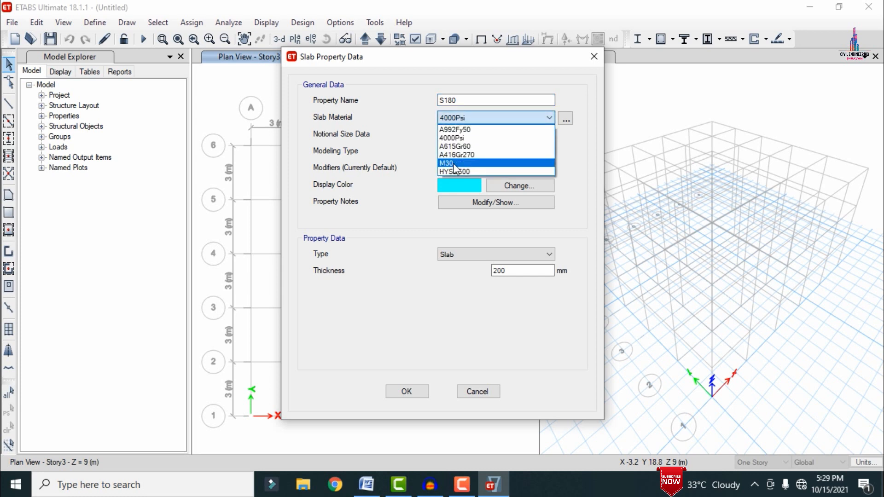
pyautogui.click(454, 164)
pyautogui.doubleClick(496, 270)
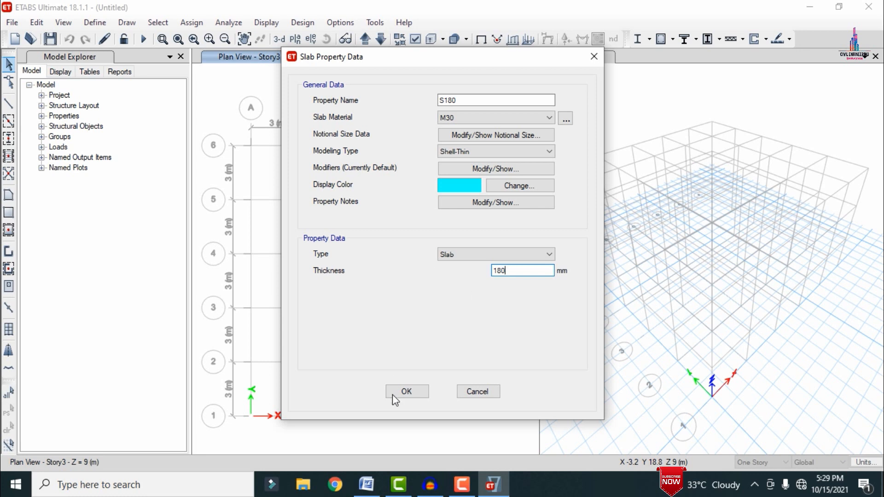
pyautogui.click(410, 391)
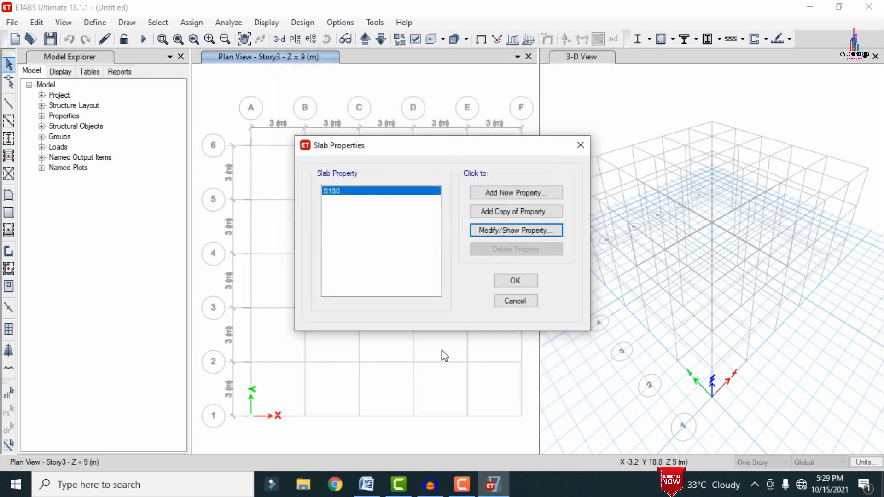
pyautogui.click(512, 282)
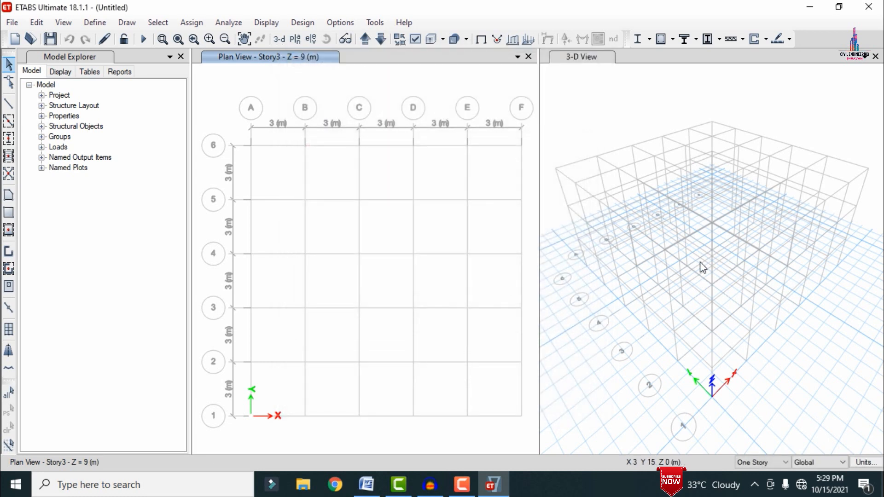
# Step: With drawing applied to all stories, draw B0.45X0.23 beams along every grid line and 0.6X0.23 columns at every grid intersection
pyautogui.click(762, 463)
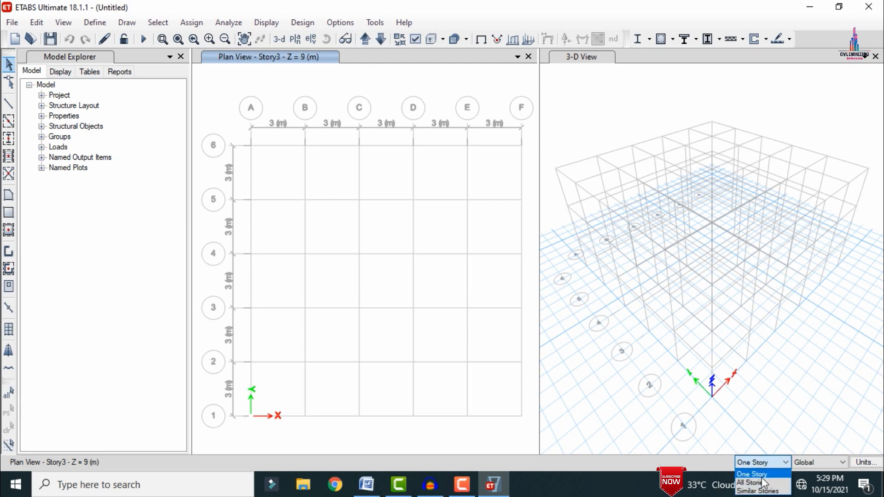
pyautogui.click(761, 480)
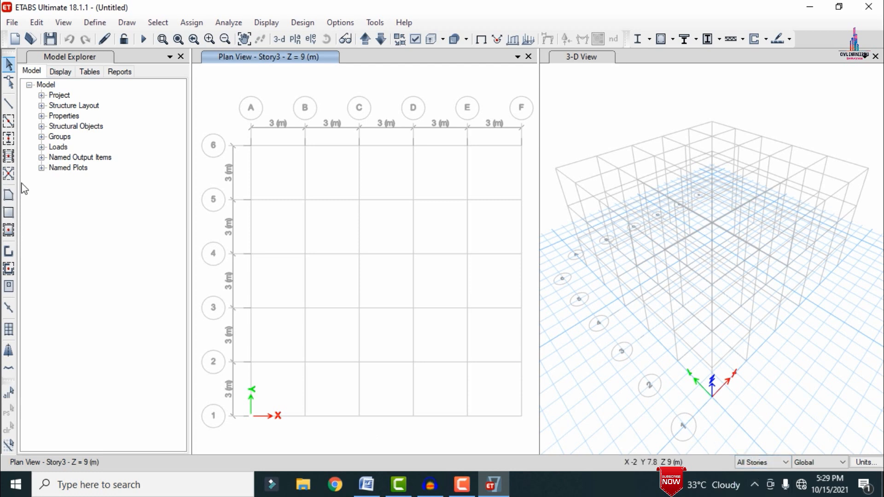
pyautogui.click(9, 125)
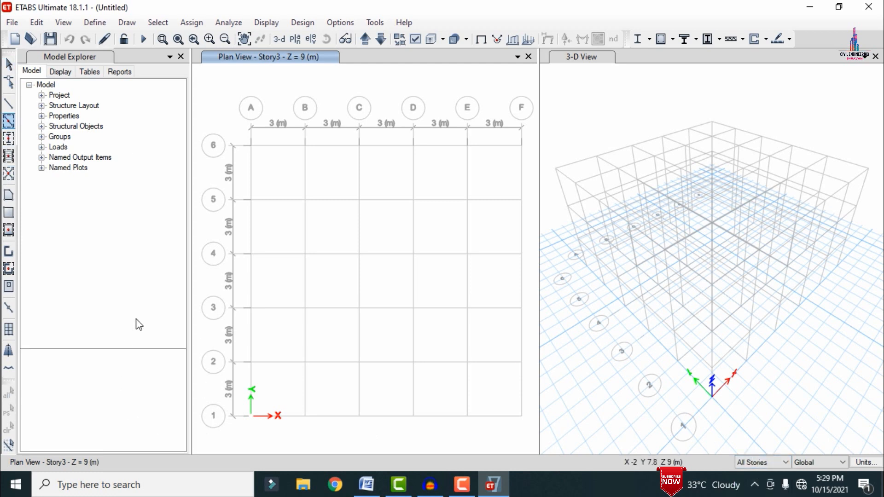
pyautogui.click(172, 387)
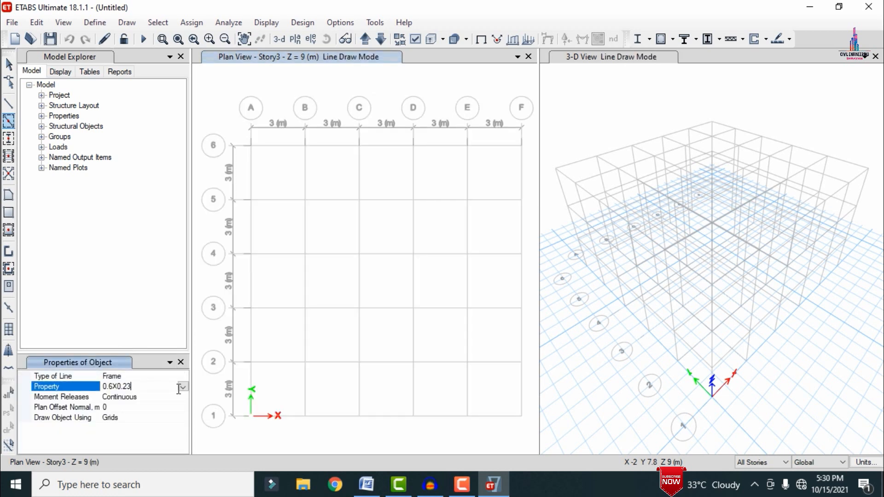
pyautogui.click(182, 387)
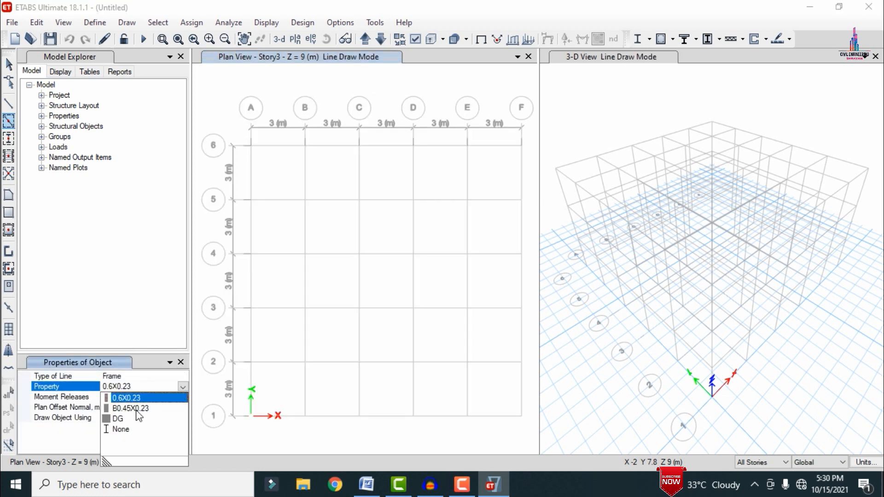
pyautogui.click(131, 408)
pyautogui.moveTo(218, 102)
pyautogui.mouseDown()
pyautogui.moveTo(284, 194)
pyautogui.moveTo(478, 368)
pyautogui.moveTo(518, 437)
pyautogui.moveTo(529, 437)
pyautogui.mouseUp()
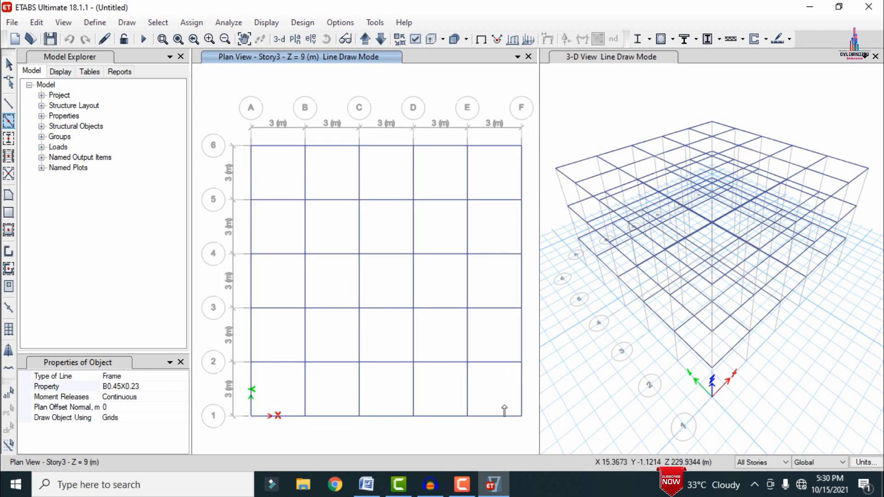
pyautogui.click(9, 138)
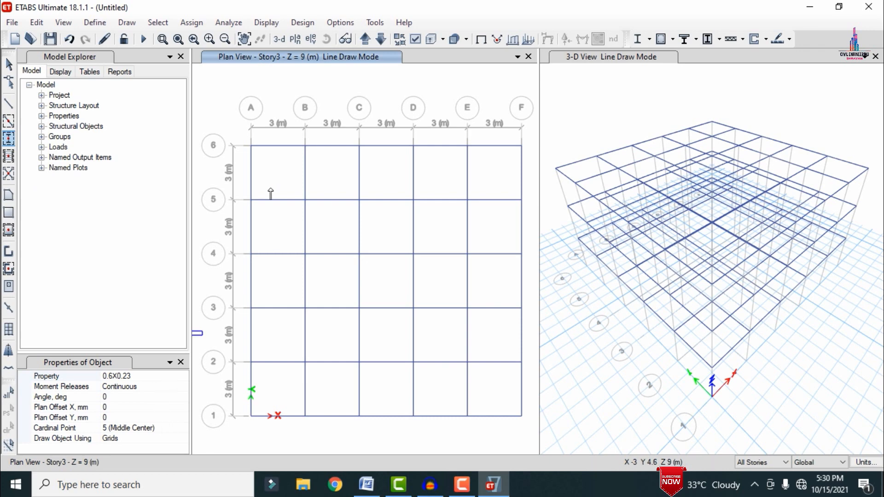
pyautogui.moveTo(220, 123); pyautogui.dragTo(542, 441)
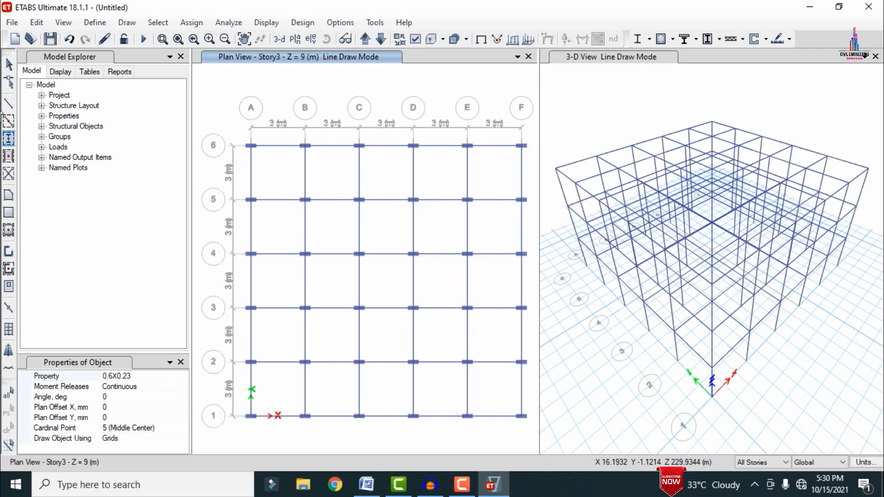
# Step: Draw S180 slabs in every bay of the grid from A to F and 1 to 6 on all stories
pyautogui.click(9, 230)
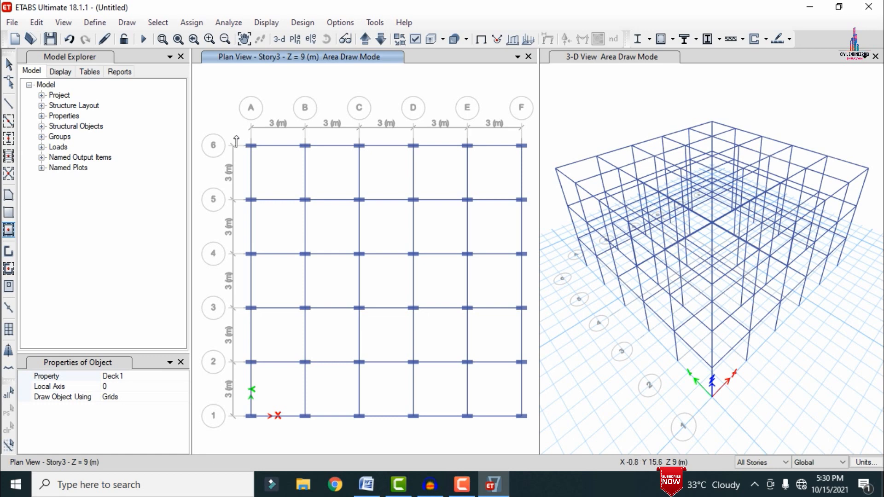
pyautogui.click(171, 379)
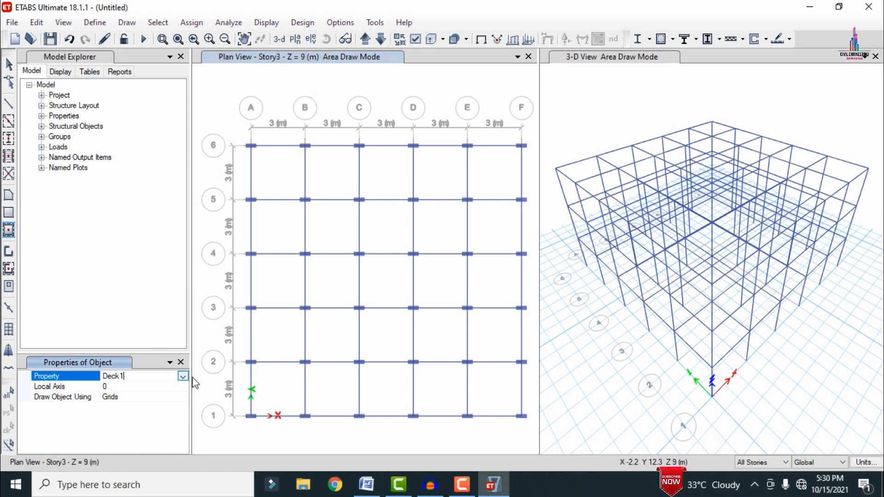
pyautogui.click(182, 377)
pyautogui.click(137, 411)
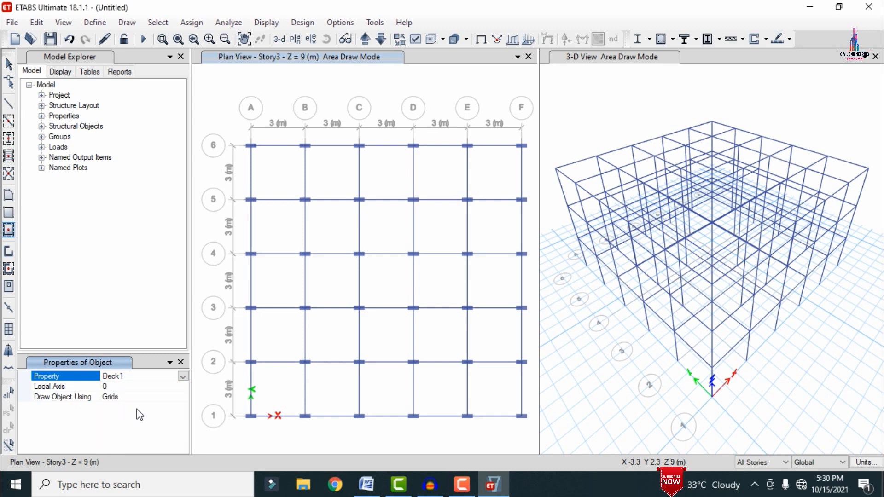
pyautogui.moveTo(207, 112)
pyautogui.mouseDown()
pyautogui.moveTo(286, 184)
pyautogui.moveTo(532, 454)
pyautogui.mouseUp()
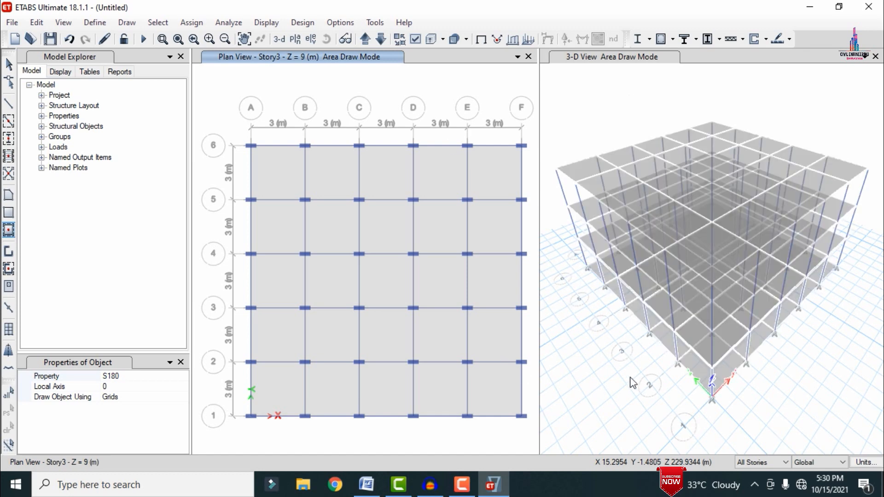
# Step: Limit the selection to one story and delete all slab panels at the Base level
pyautogui.click(365, 41)
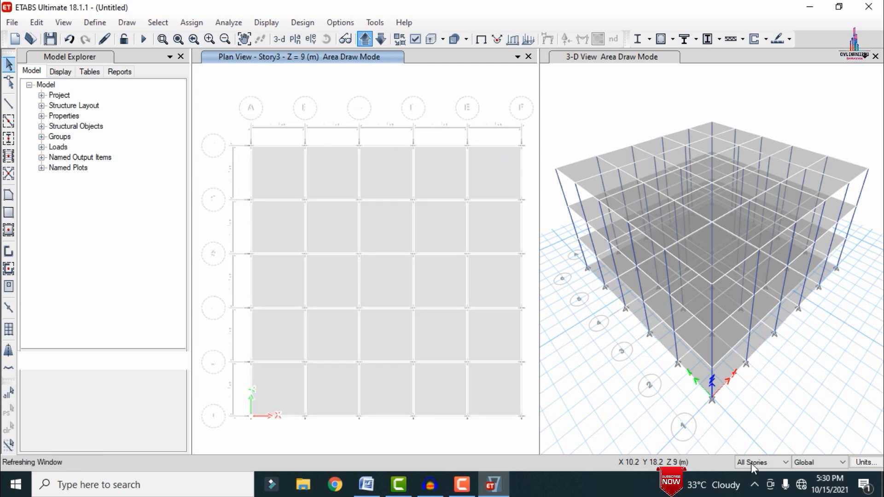
pyautogui.click(766, 465)
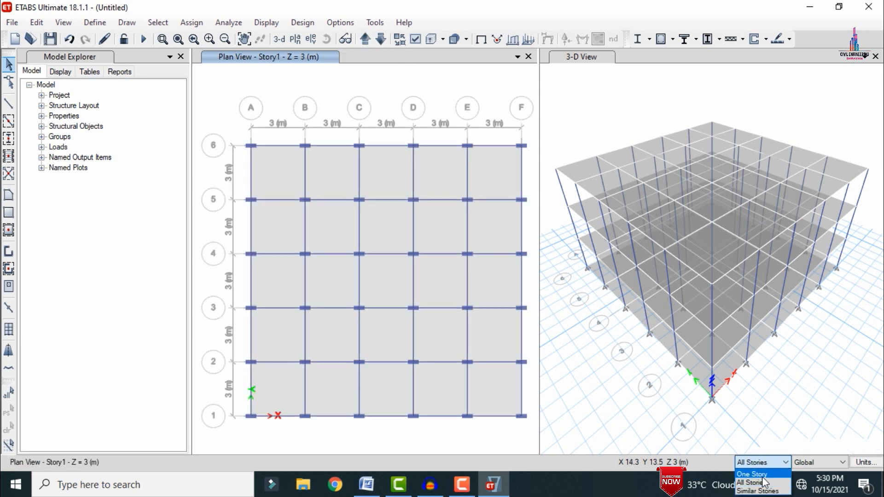
pyautogui.click(764, 474)
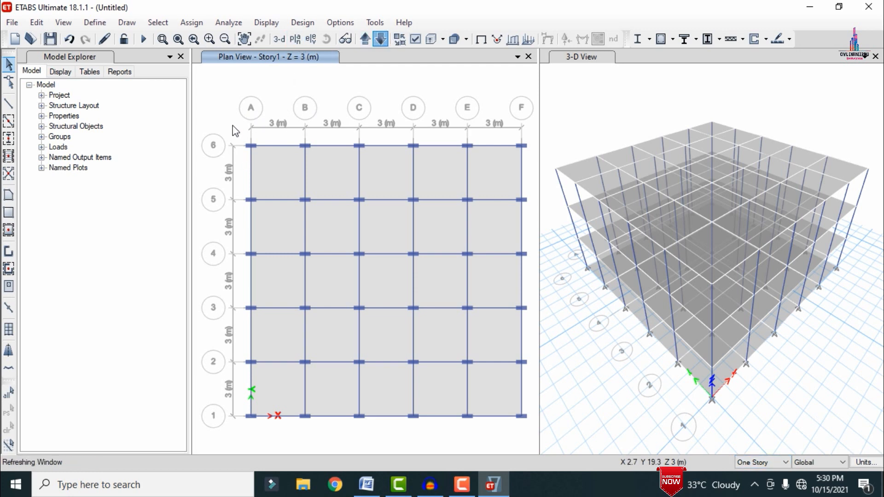
pyautogui.moveTo(233, 126); pyautogui.dragTo(528, 446)
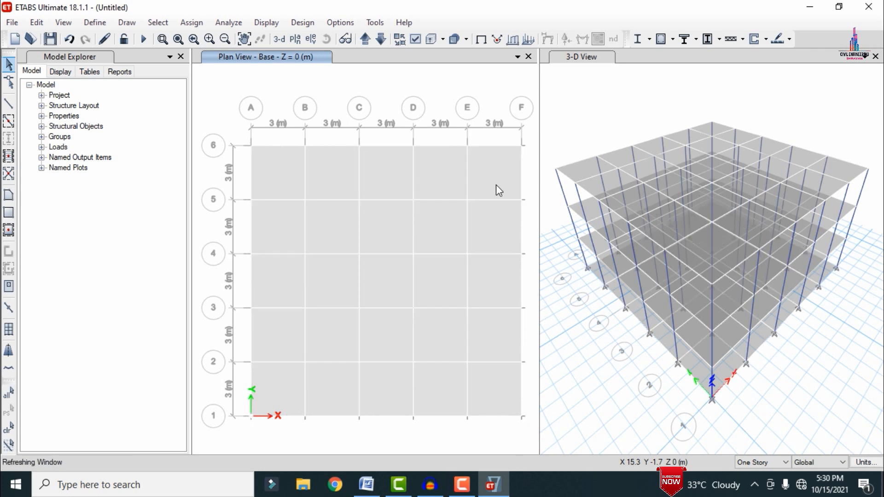
# Step: Select every slab panel on the Story1 plan individually and delete them, keeping the beams and columns
pyautogui.click(366, 39)
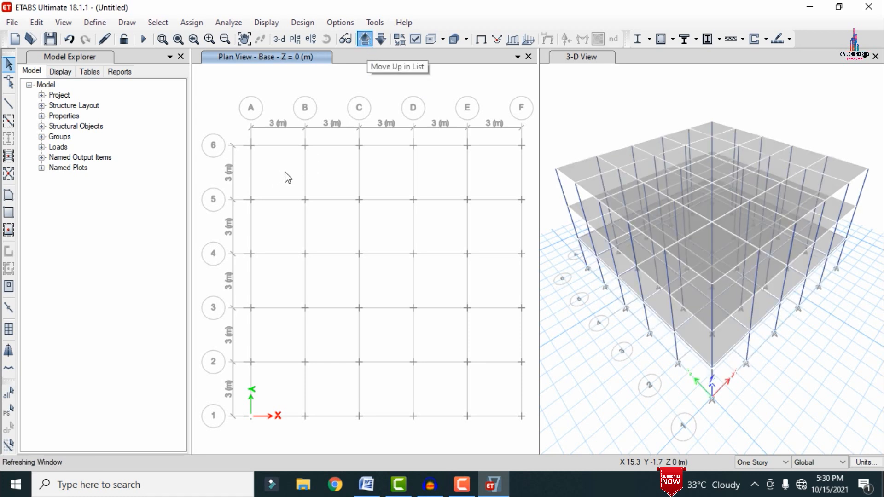
pyautogui.click(298, 171)
pyautogui.click(354, 167)
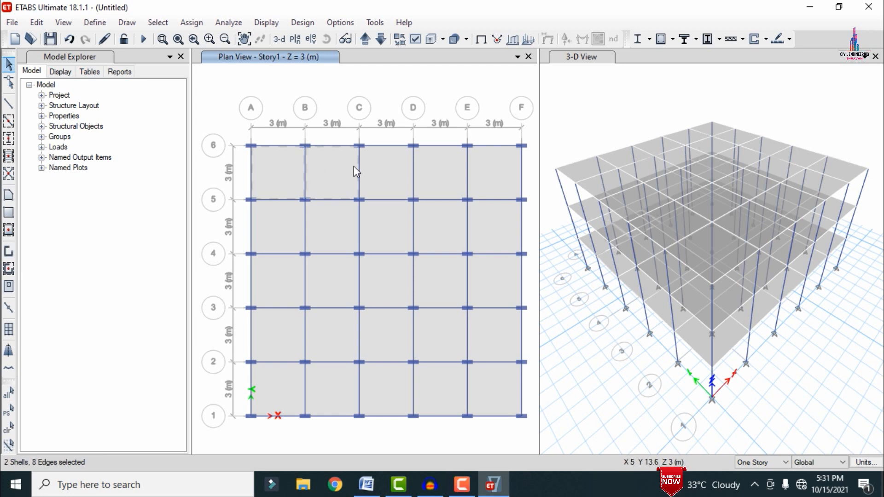
pyautogui.click(383, 170)
pyautogui.click(434, 174)
pyautogui.click(474, 167)
pyautogui.click(491, 237)
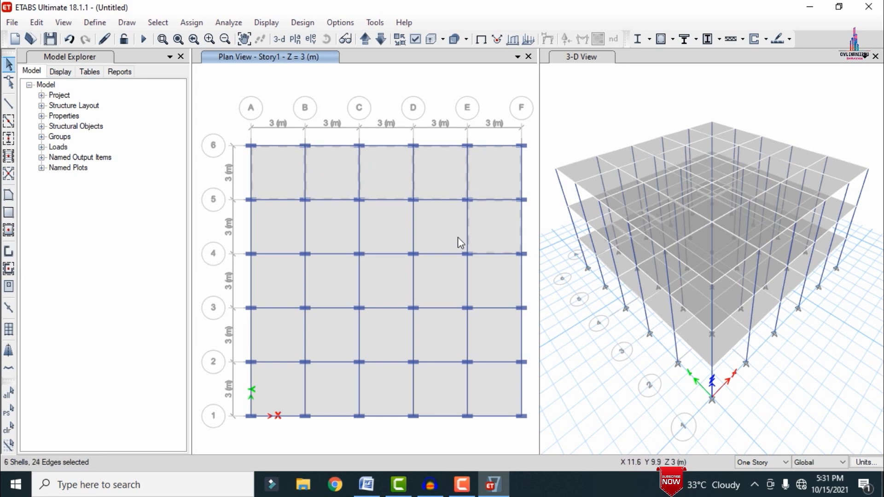
pyautogui.click(458, 237)
pyautogui.click(389, 228)
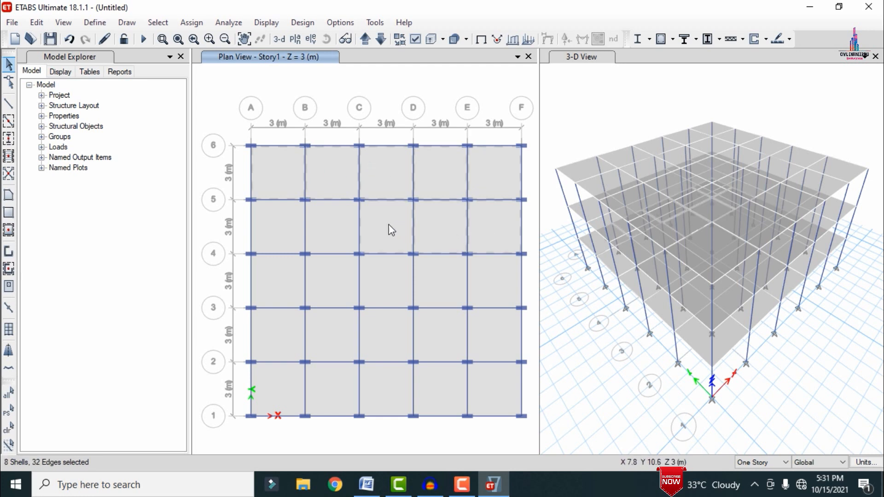
pyautogui.click(280, 237)
pyautogui.click(292, 286)
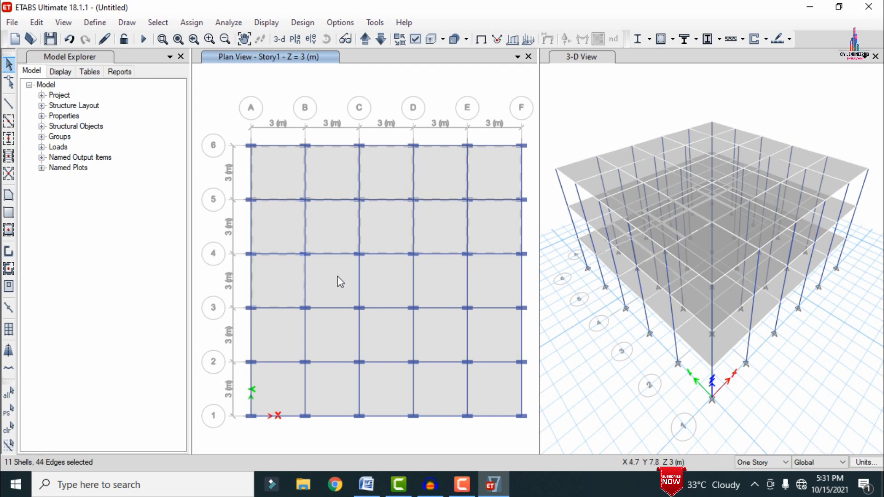
pyautogui.click(382, 275)
pyautogui.click(457, 278)
pyautogui.click(503, 285)
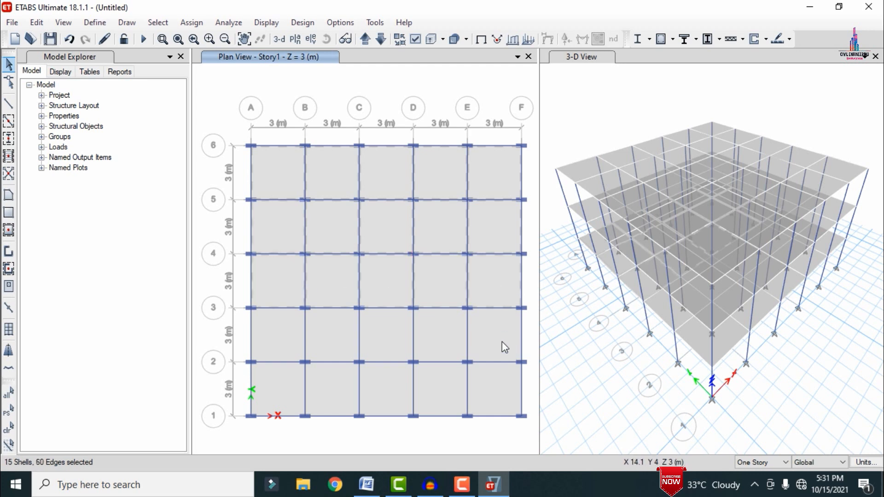
pyautogui.click(502, 342)
pyautogui.click(432, 334)
pyautogui.click(391, 341)
pyautogui.click(339, 339)
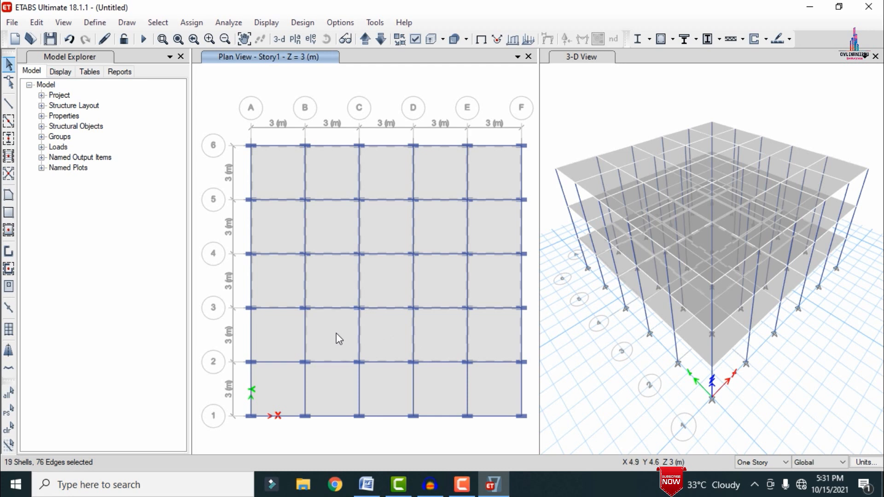
pyautogui.click(280, 343)
pyautogui.click(283, 400)
pyautogui.click(389, 393)
pyautogui.click(444, 387)
pyautogui.click(504, 399)
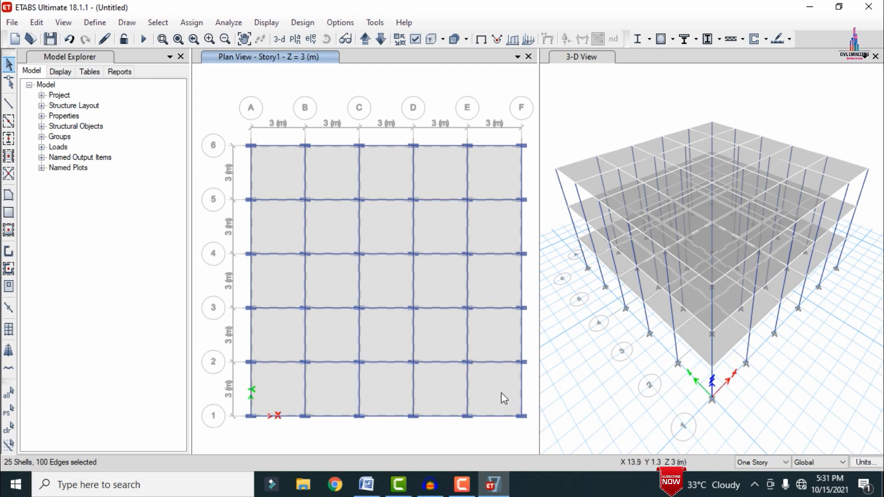
pyautogui.hotkey('ctrl', 'q')
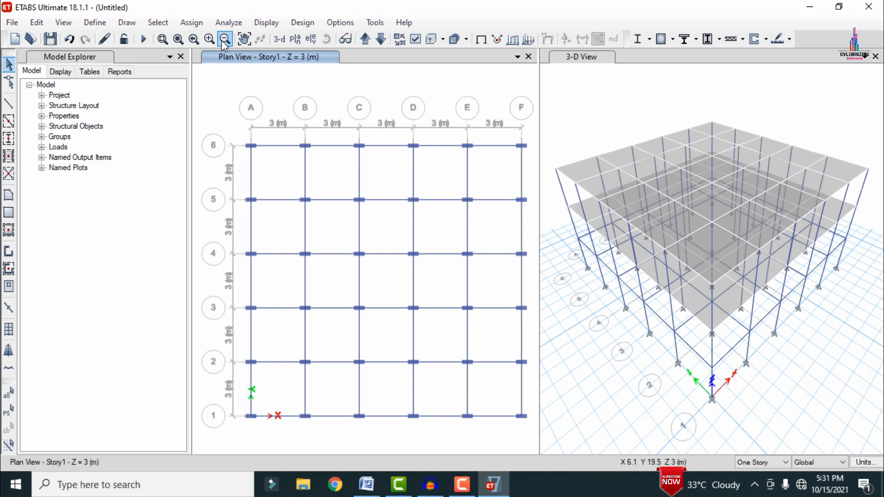
# Step: On the Story3 plan, select the columns at all perimeter grid intersections and delete them, keeping the interior columns
pyautogui.click(294, 40)
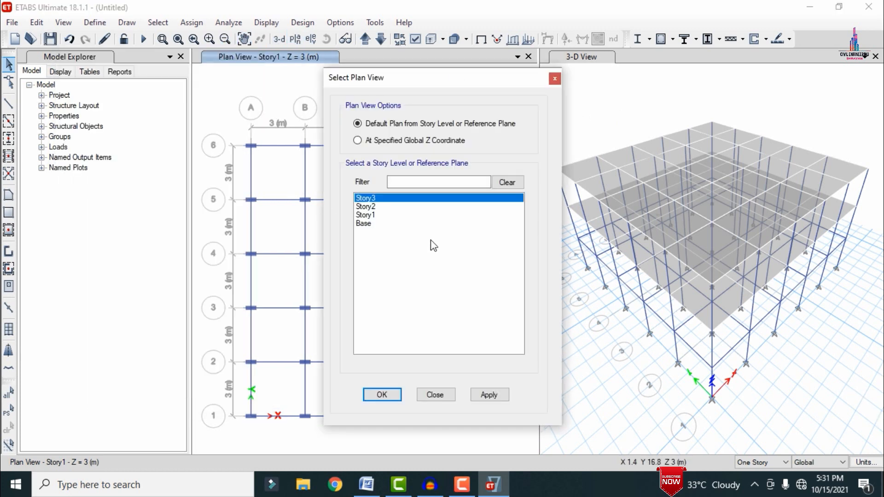
pyautogui.click(503, 399)
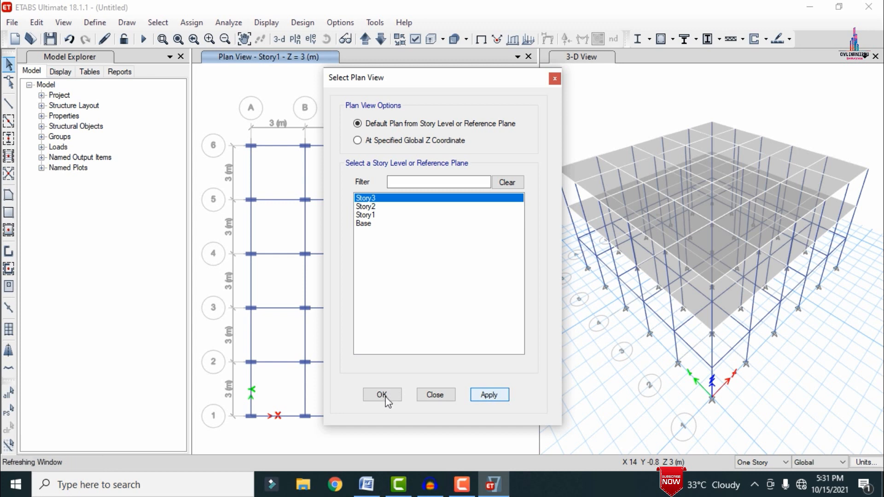
pyautogui.click(387, 400)
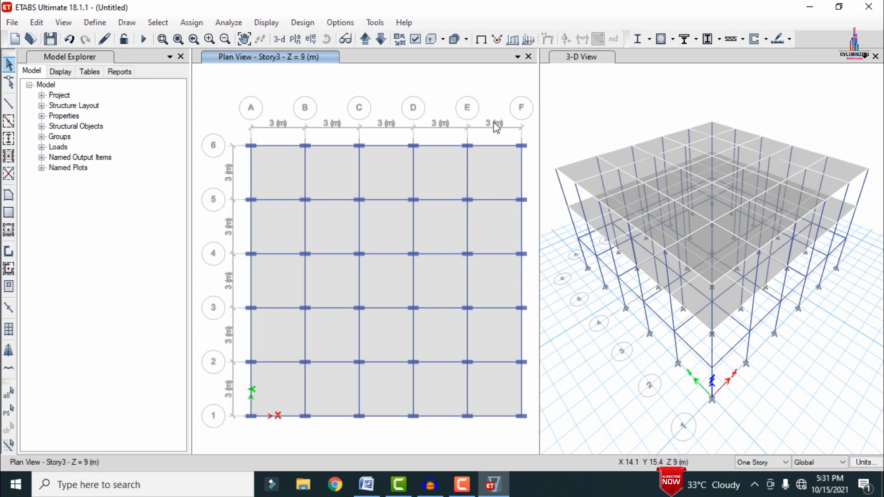
pyautogui.moveTo(240, 137); pyautogui.dragTo(316, 157)
pyautogui.moveTo(349, 137); pyautogui.dragTo(370, 157)
pyautogui.moveTo(403, 136); pyautogui.dragTo(424, 157)
pyautogui.moveTo(457, 137); pyautogui.dragTo(478, 157)
pyautogui.moveTo(511, 137); pyautogui.dragTo(531, 157)
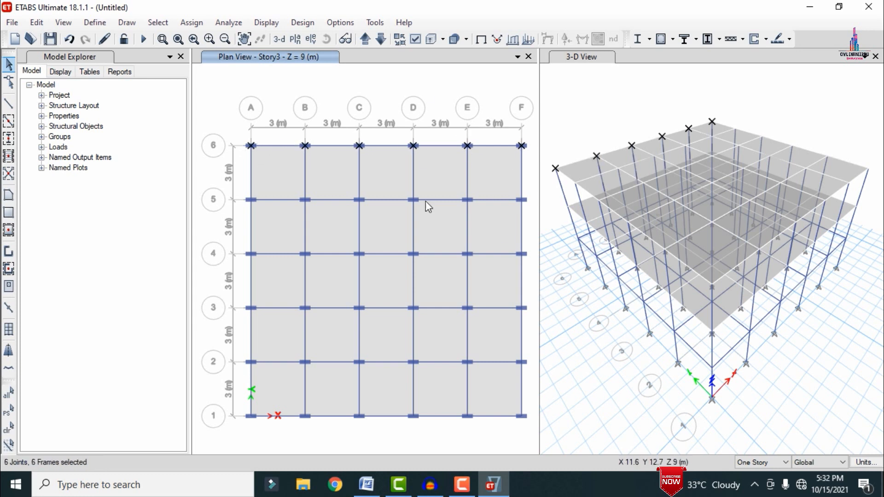
pyautogui.moveTo(241, 191); pyautogui.dragTo(261, 211)
pyautogui.moveTo(240, 245); pyautogui.dragTo(261, 265)
pyautogui.moveTo(241, 299); pyautogui.dragTo(261, 319)
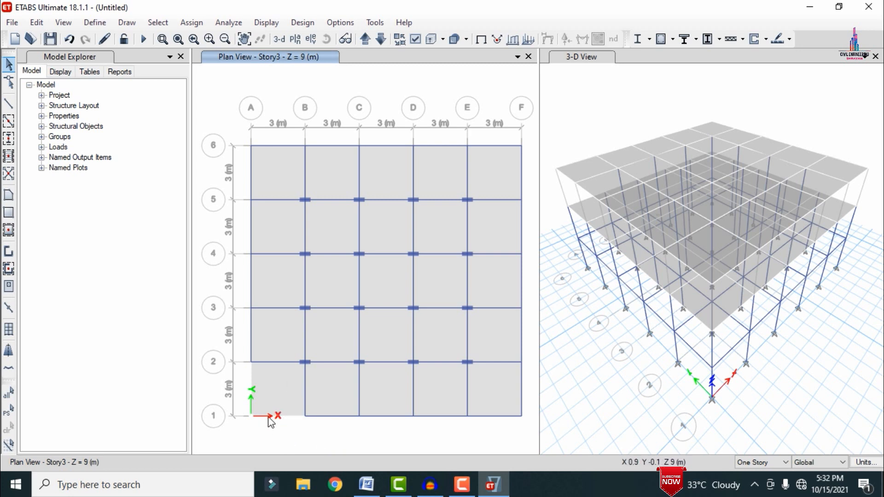
# Step: Redraw the missing Story3 beams with section B0.45X0.23 on grid A between 1 and 2 and on grid 1 between A and B
pyautogui.click(4, 123)
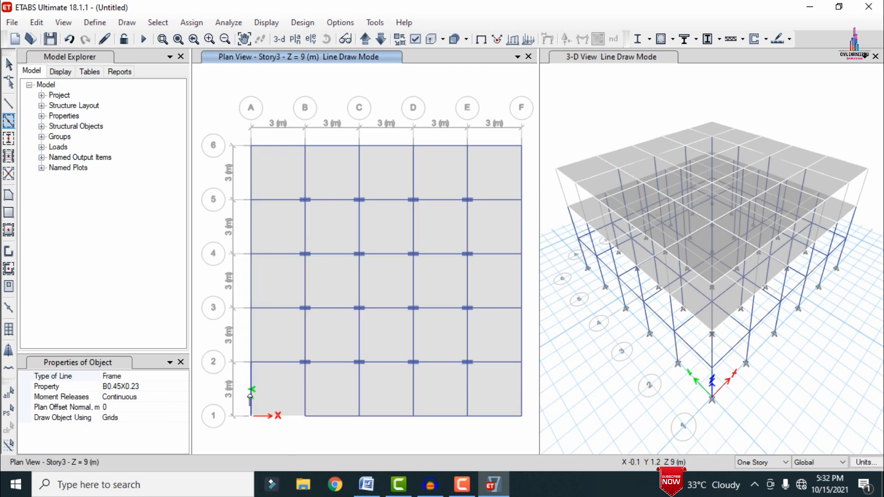
pyautogui.click(284, 417)
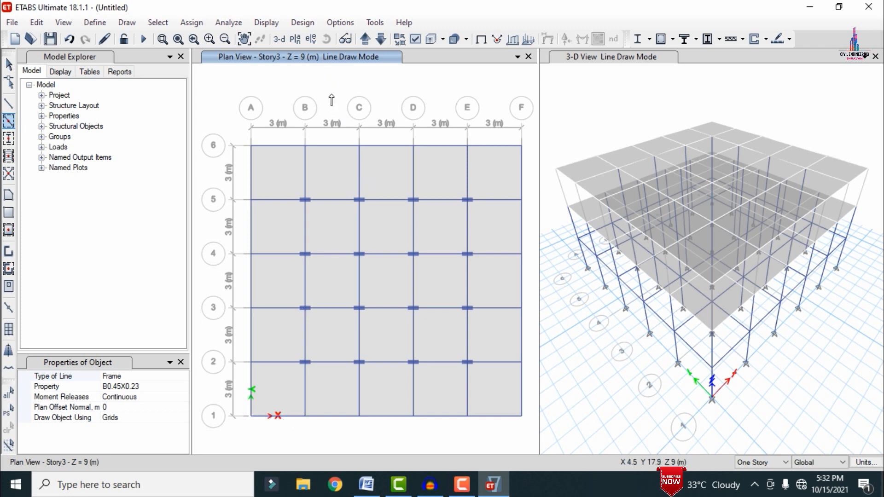
pyautogui.press('Escape')
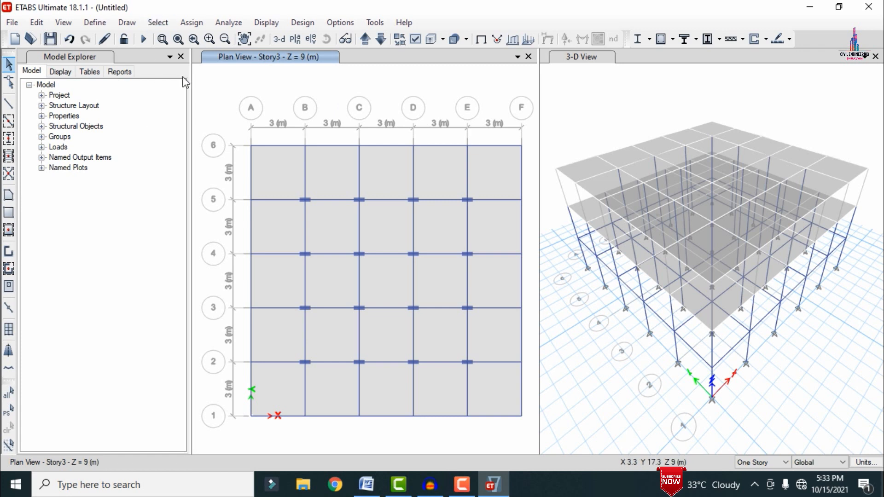
# Step: On elevation A, draw pinned X braces with section DG in all five Story3 bays between grids 1 and 6
pyautogui.click(308, 38)
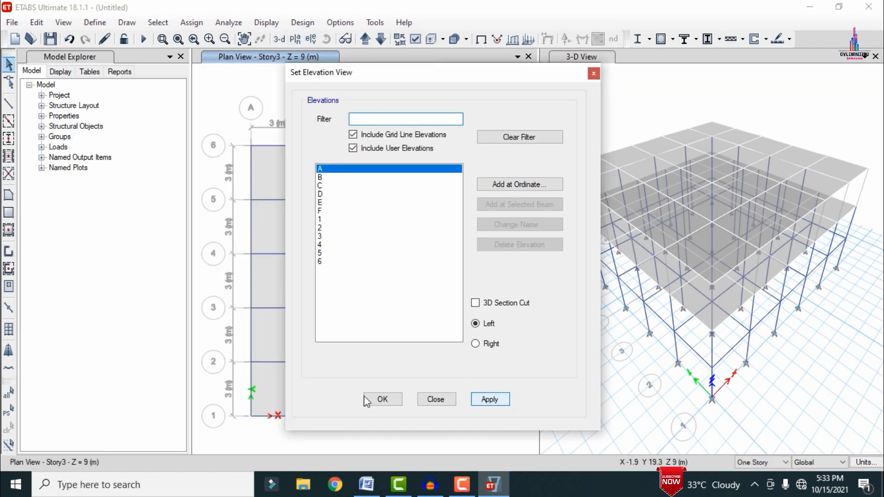
pyautogui.click(378, 403)
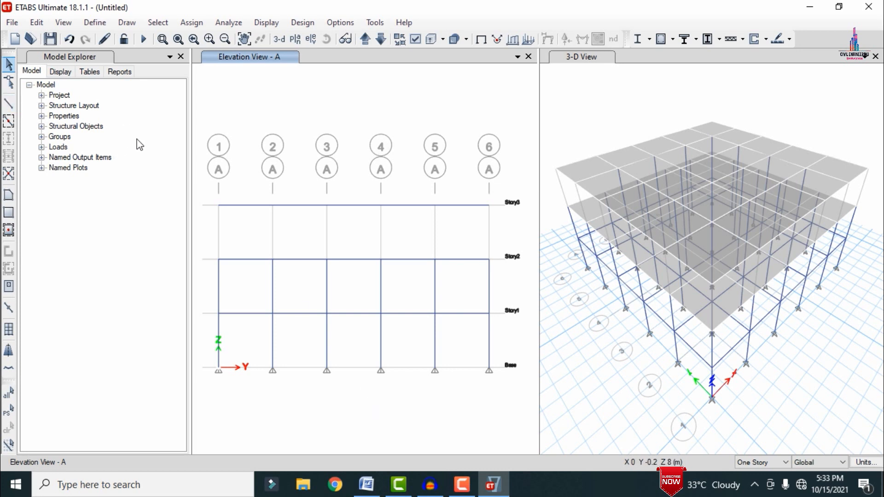
pyautogui.click(9, 179)
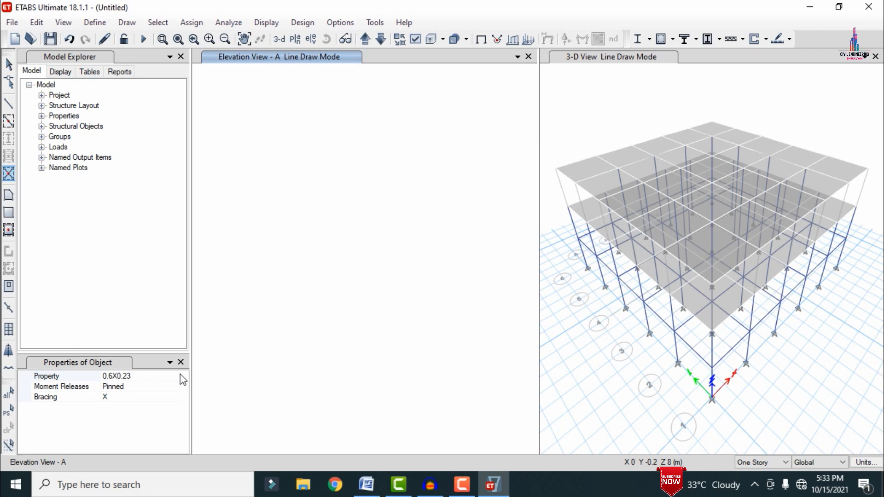
pyautogui.click(180, 379)
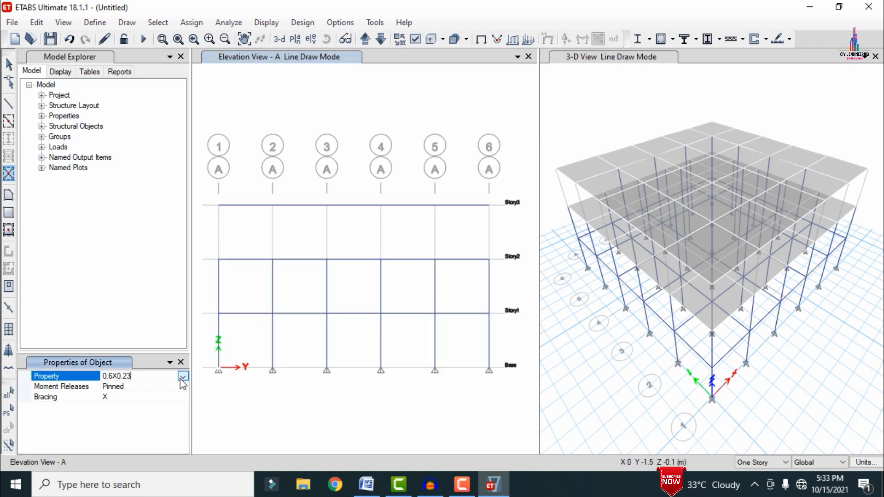
pyautogui.click(182, 378)
pyautogui.click(138, 410)
pyautogui.click(235, 244)
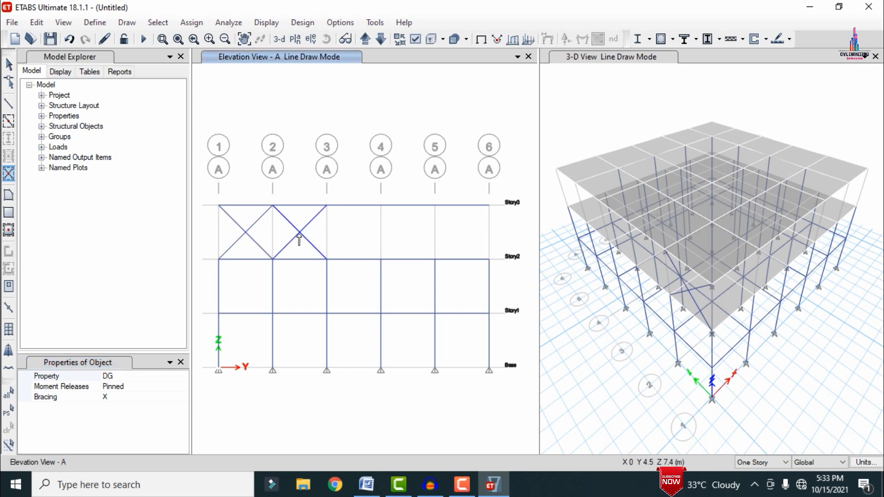
pyautogui.click(301, 238)
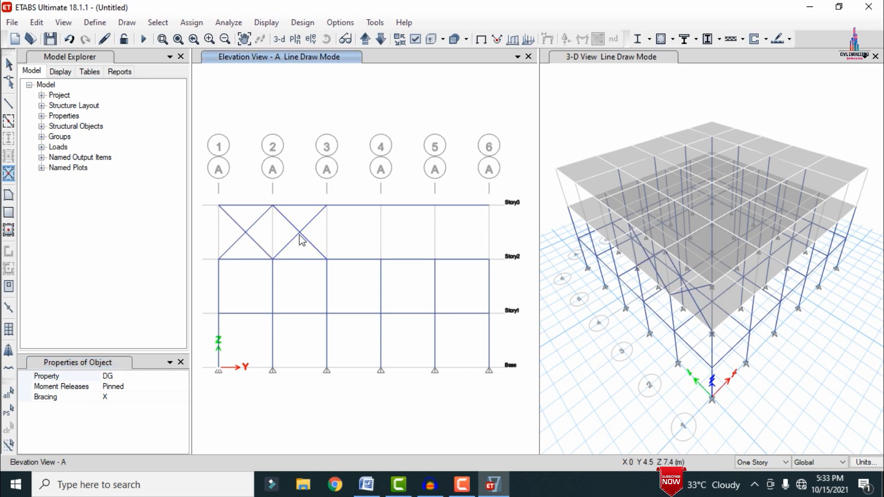
pyautogui.click(351, 247)
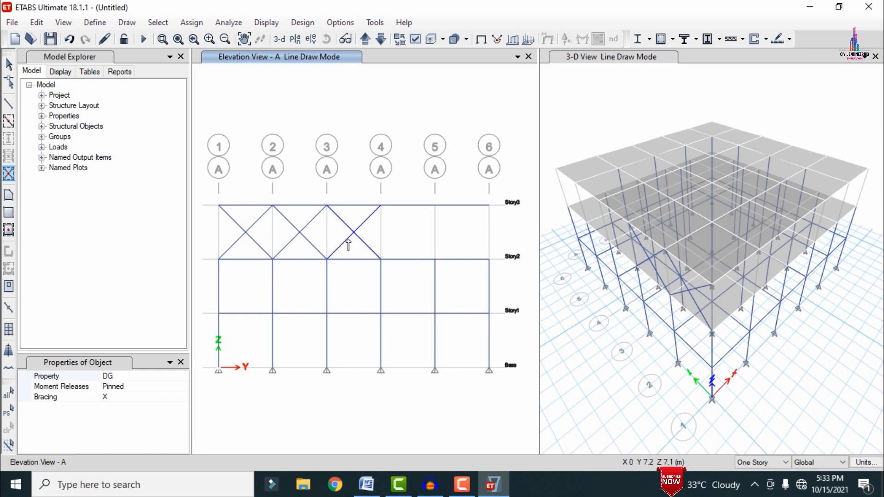
pyautogui.click(401, 240)
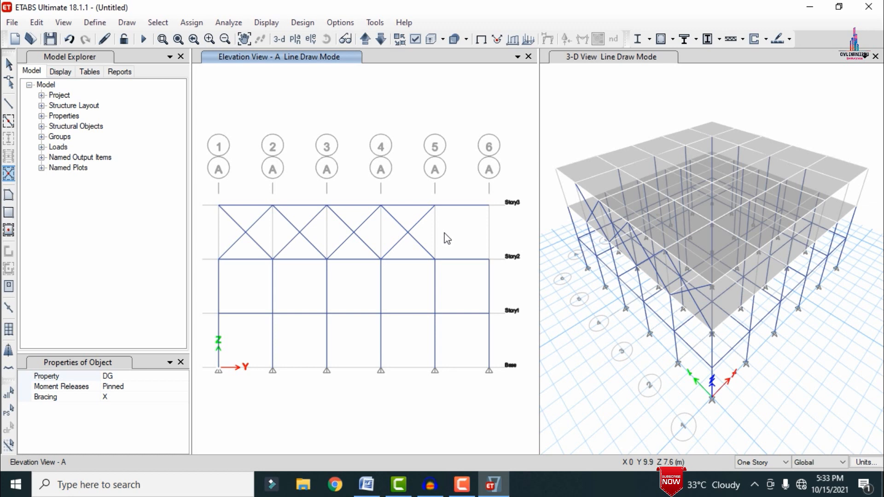
pyautogui.click(458, 245)
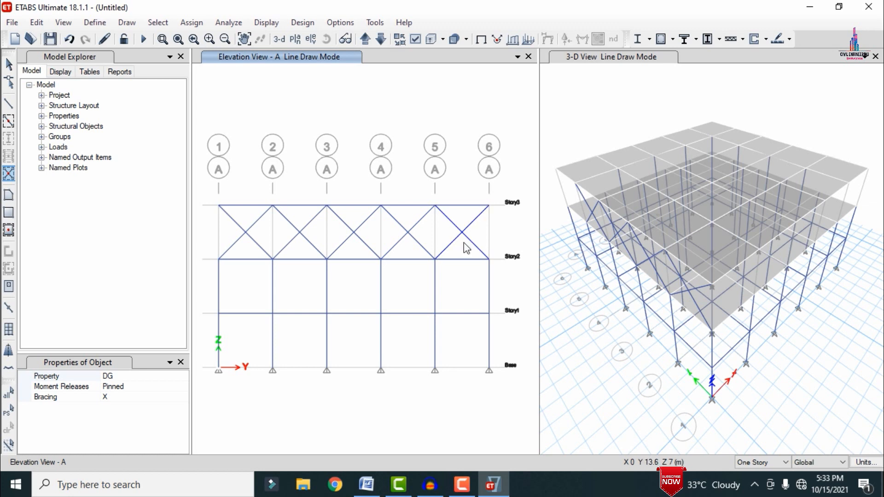
# Step: On elevation F, draw DG X braces in all five Story3 bays between grids 1 and 6
pyautogui.click(309, 39)
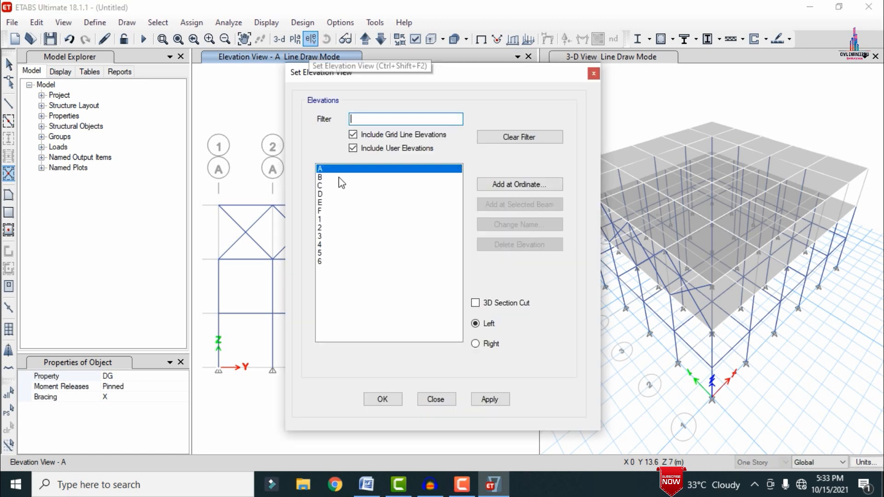
pyautogui.click(322, 211)
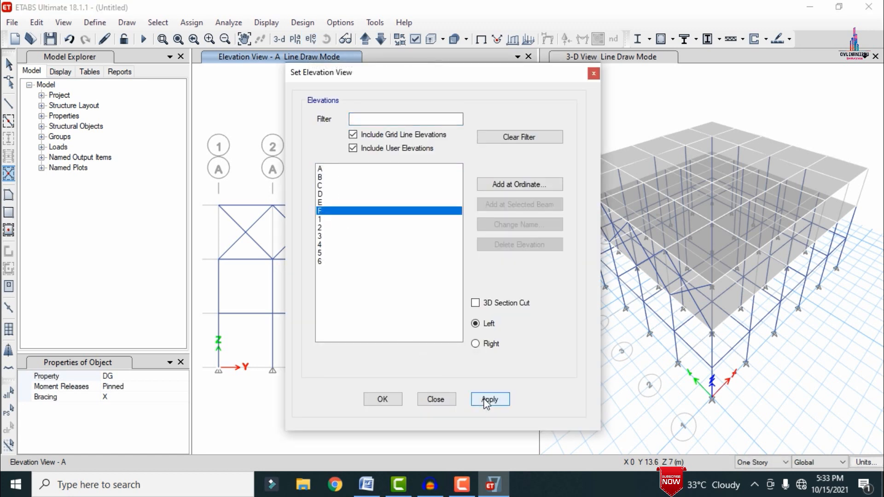
pyautogui.click(381, 400)
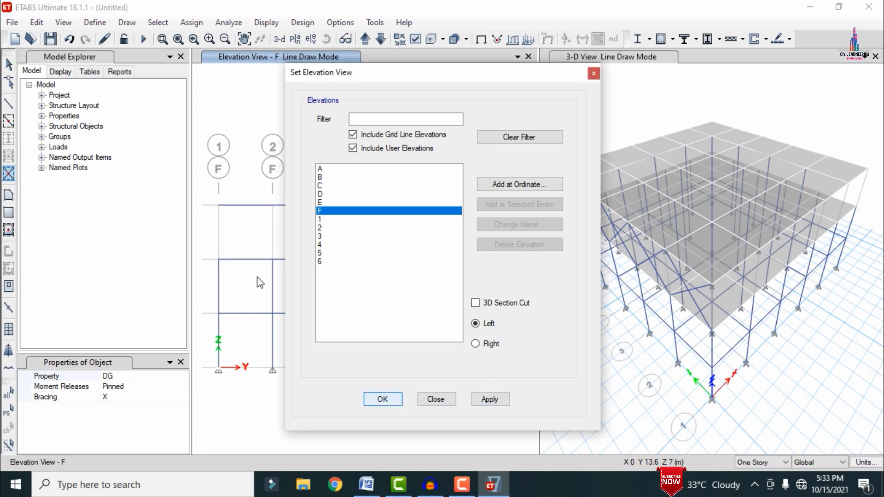
pyautogui.click(245, 236)
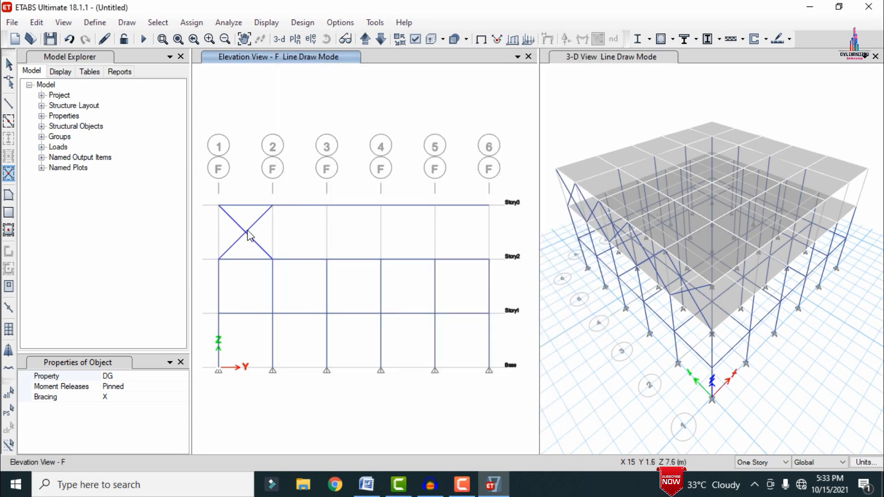
pyautogui.click(305, 239)
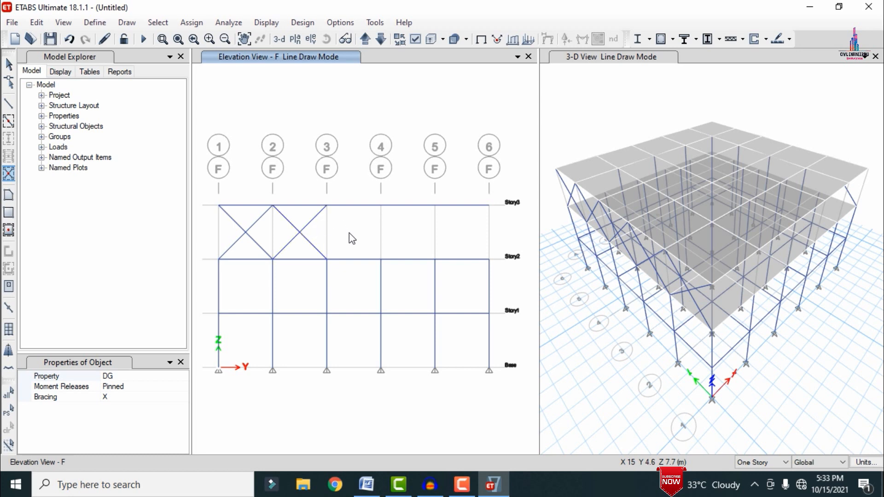
pyautogui.click(366, 234)
pyautogui.click(404, 233)
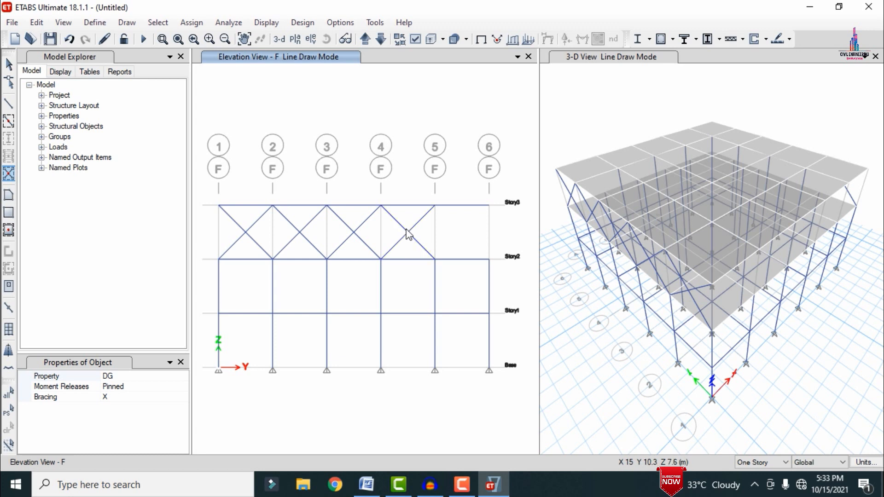
pyautogui.click(461, 233)
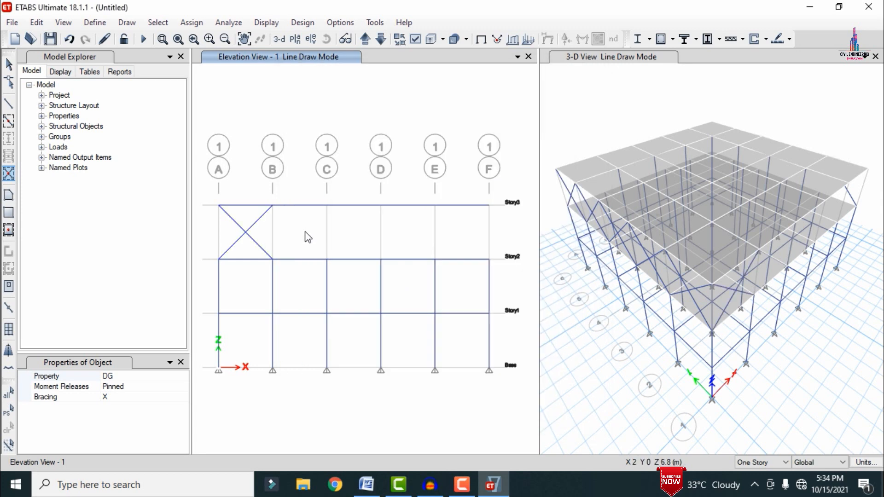
# Step: On elevations 1 and 6, draw DG X braces in every Story3 bay between grids A and F
pyautogui.click(299, 233)
pyautogui.click(354, 233)
pyautogui.click(408, 232)
pyautogui.click(460, 248)
pyautogui.click(390, 256)
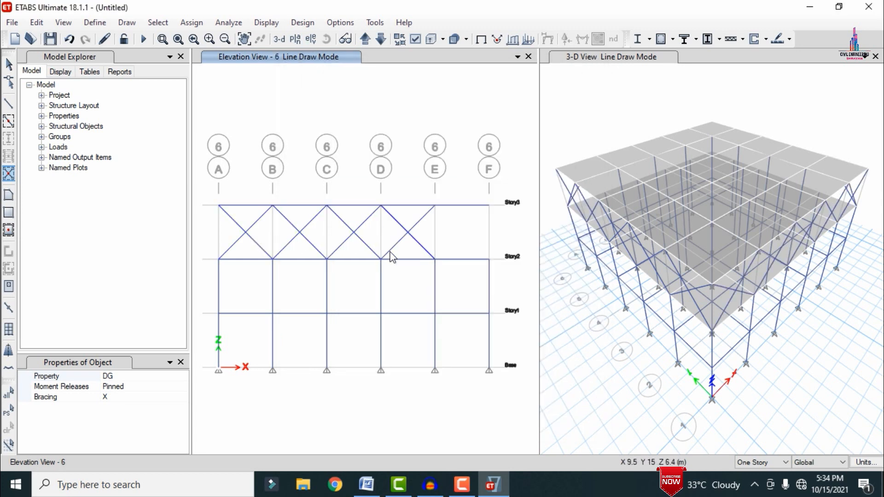
pyautogui.click(462, 233)
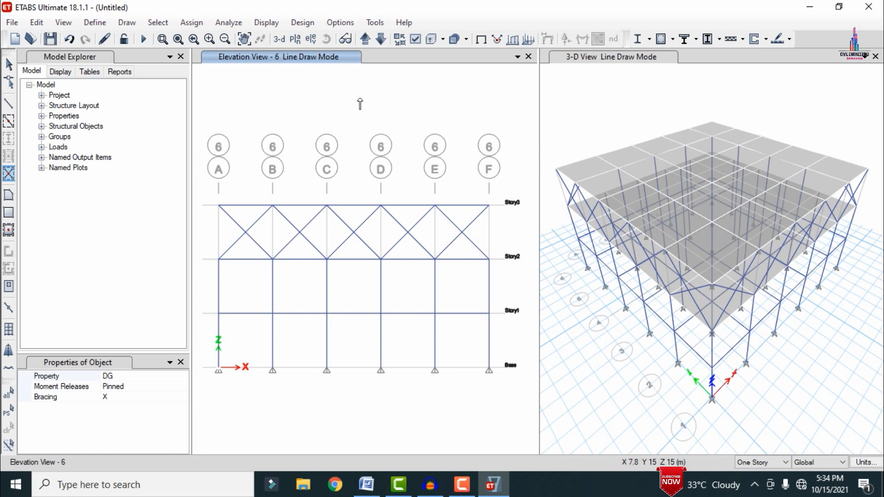
pyautogui.press('Escape')
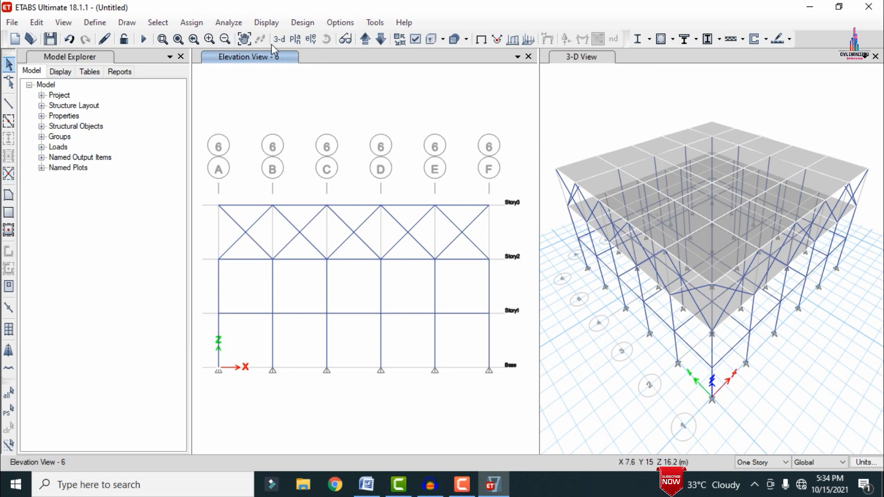
# Step: Show the Story3 plan view in place of elevation 6
pyautogui.click(294, 39)
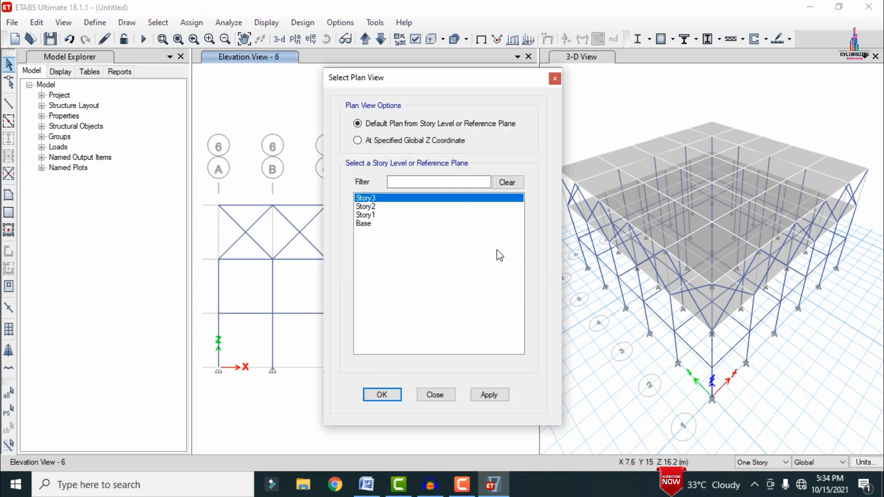
pyautogui.click(477, 393)
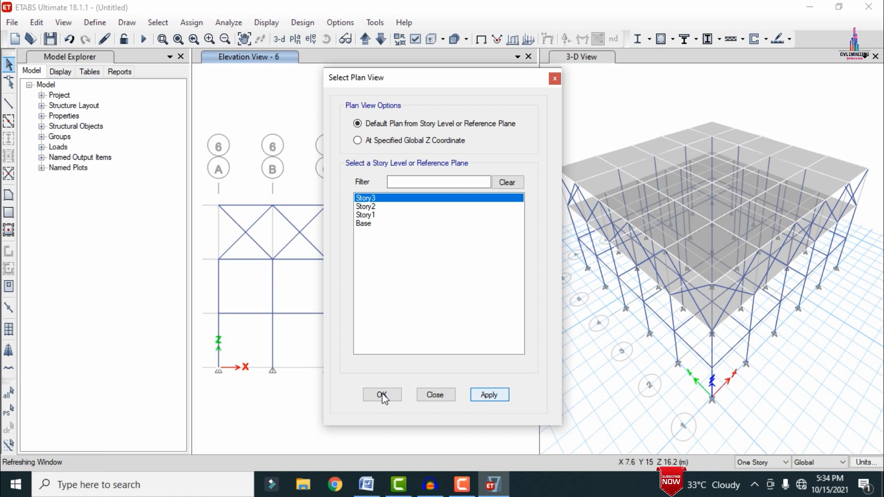
pyautogui.click(383, 396)
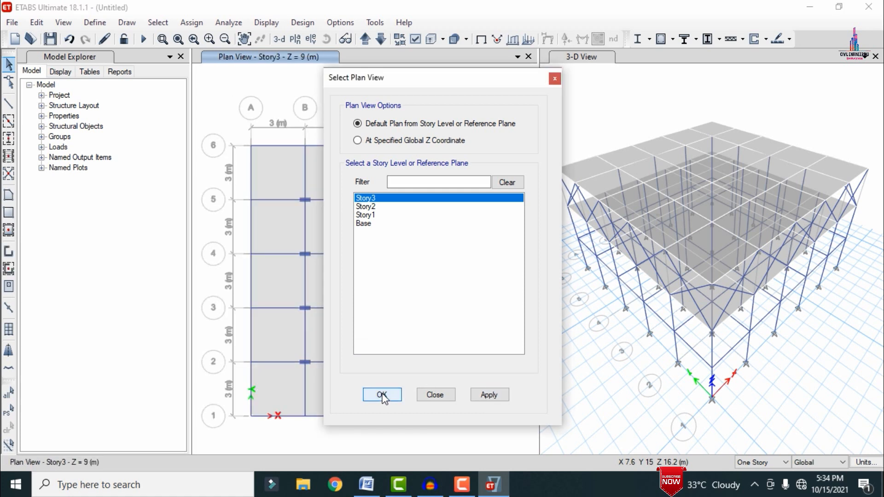
# Step: Add nine 3 m stories above Story3, replicated from Story3, keeping the existing story heights
pyautogui.rightClick(242, 83)
pyautogui.click(256, 86)
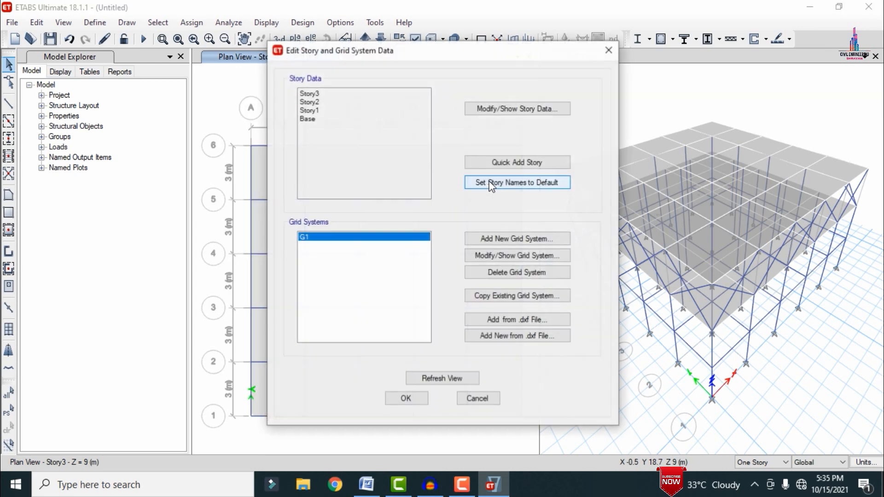
pyautogui.click(504, 113)
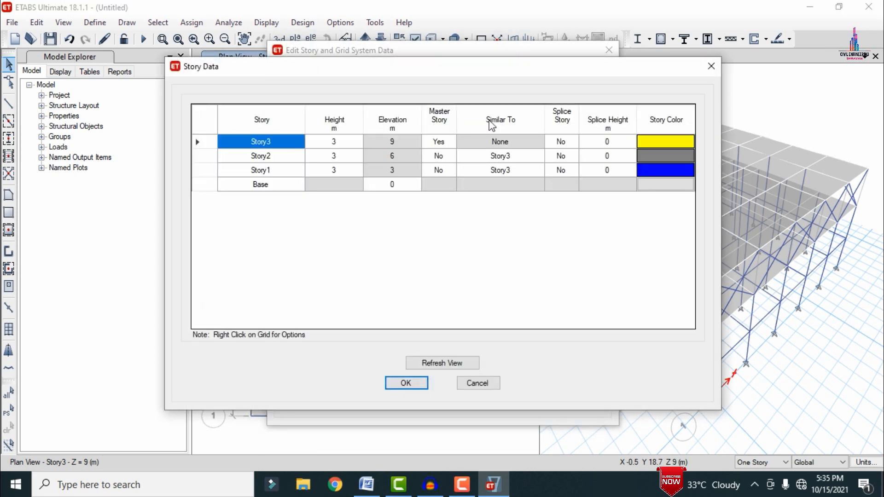
pyautogui.rightClick(306, 212)
pyautogui.moveTo(397, 250)
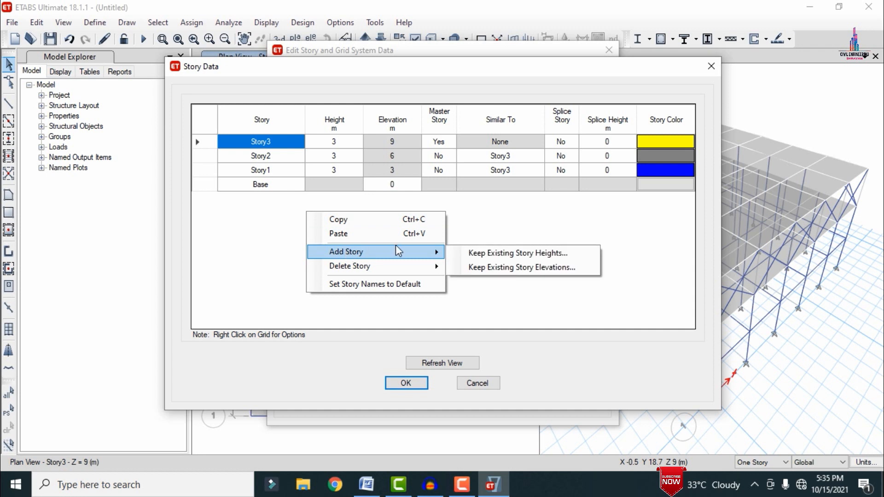
pyautogui.click(485, 255)
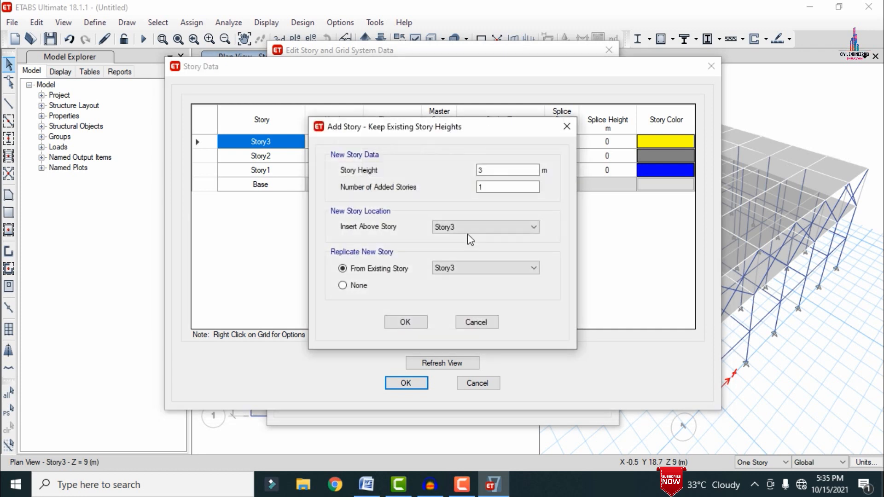
pyautogui.doubleClick(490, 186)
pyautogui.write('9')
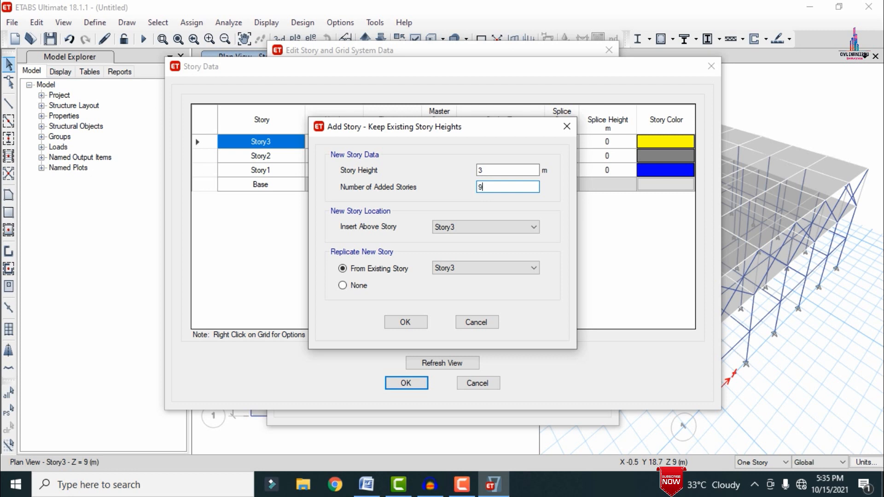
pyautogui.click(409, 324)
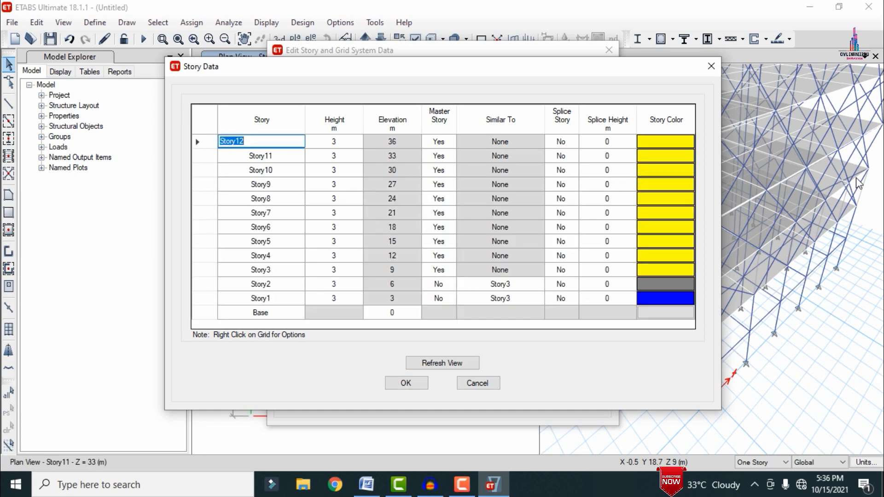
pyautogui.click(410, 387)
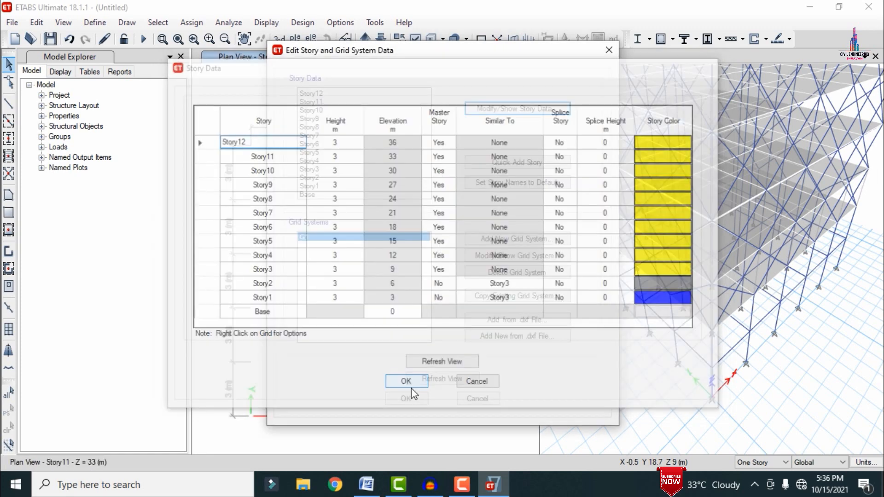
pyautogui.click(409, 398)
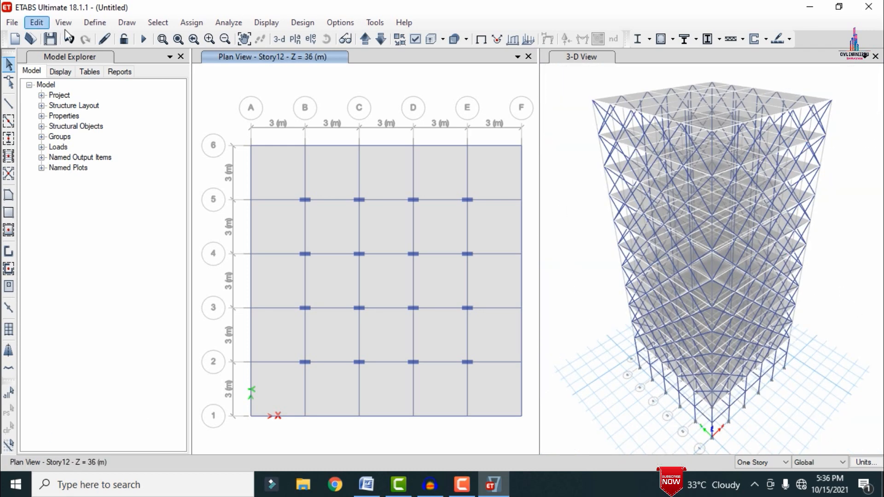
# Step: Add seismic load patterns EQX and EQY with self-weight multiplier 0 and auto lateral load IS 1893:2016
pyautogui.click(93, 26)
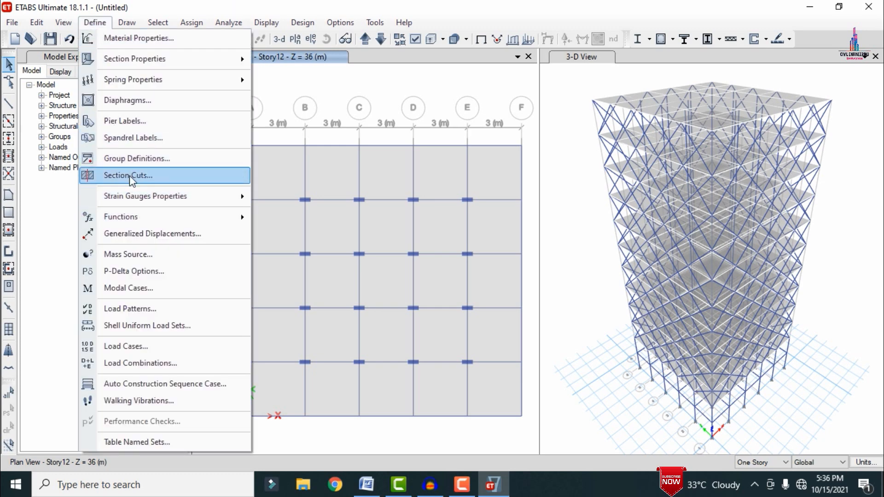
pyautogui.click(142, 305)
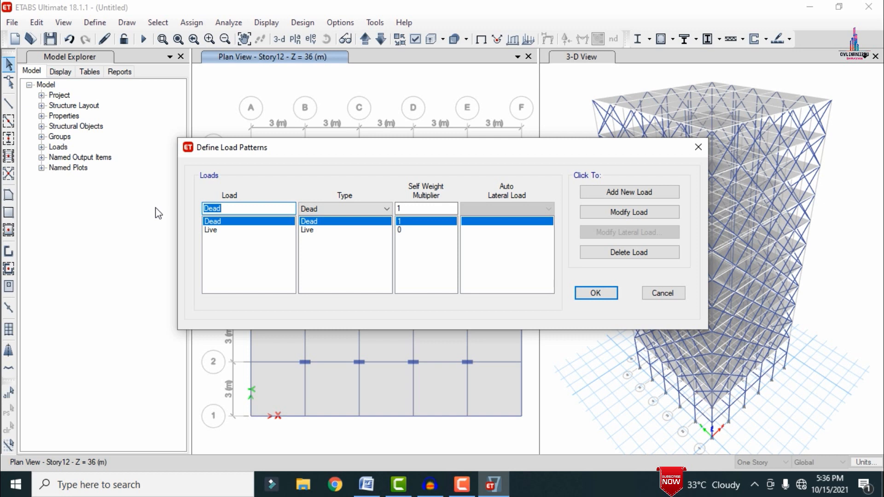
pyautogui.write('EQX')
pyautogui.click(317, 212)
pyautogui.click(320, 271)
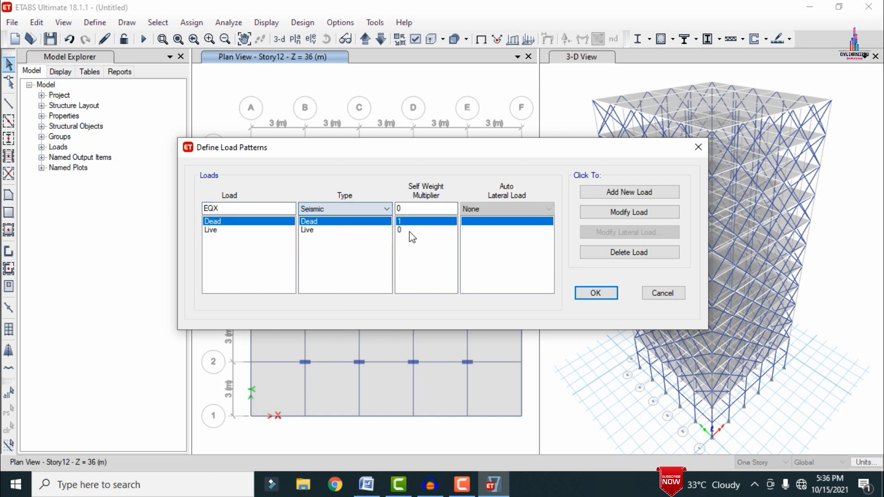
pyautogui.click(509, 210)
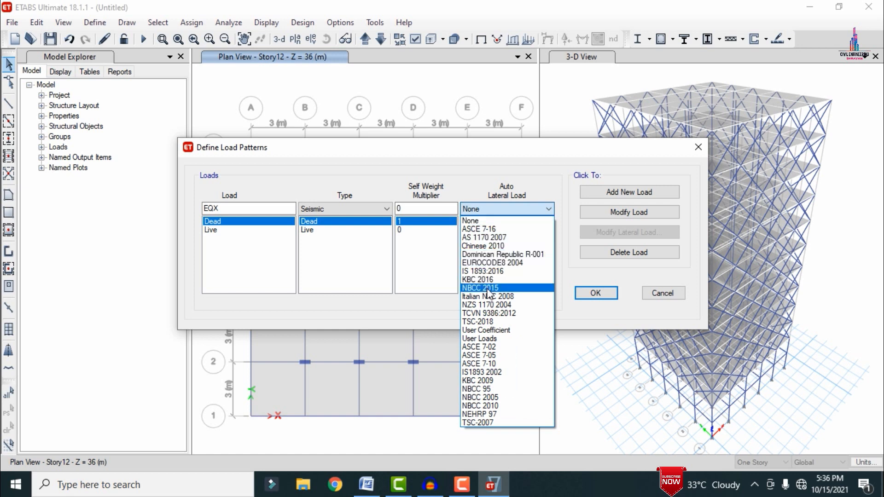
pyautogui.click(484, 271)
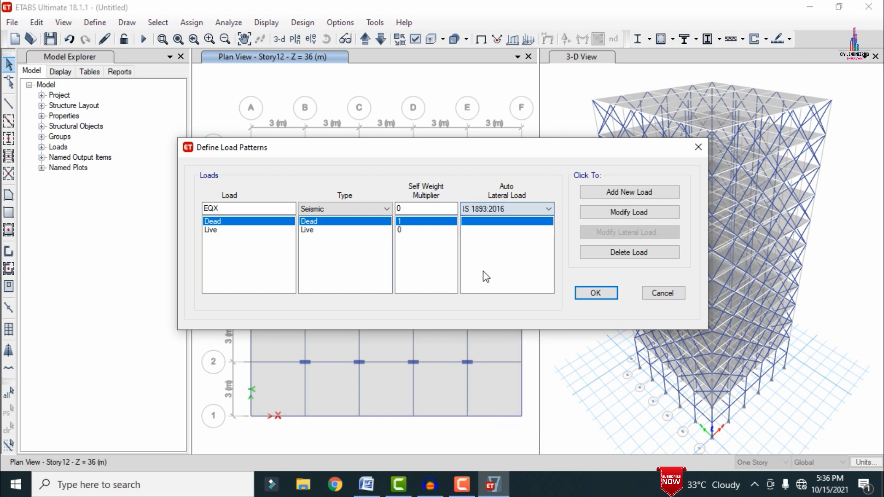
pyautogui.click(617, 192)
pyautogui.click(260, 208)
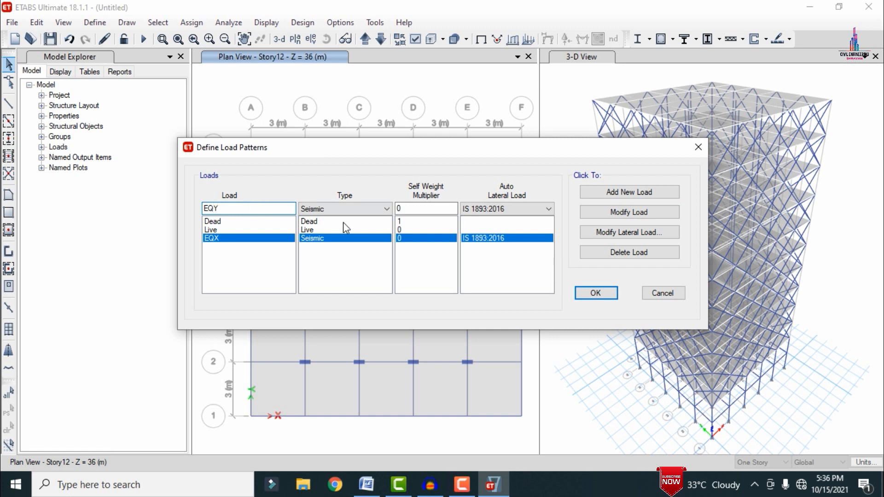
pyautogui.click(621, 190)
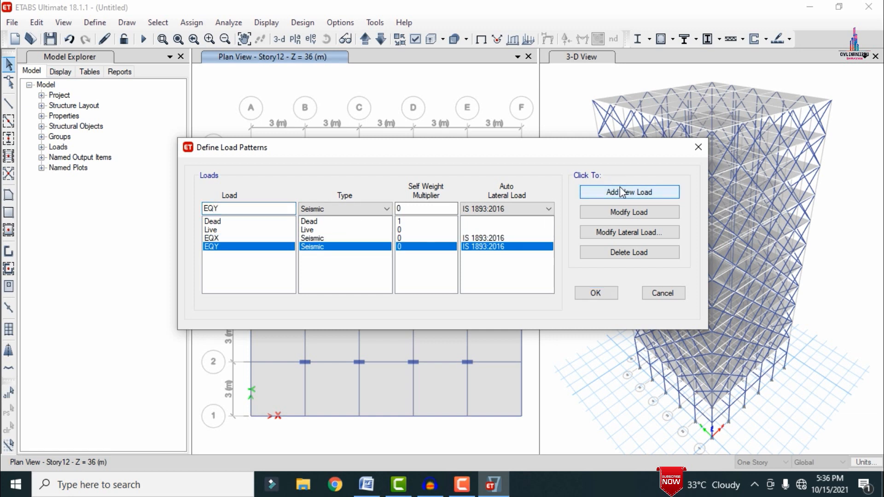
# Step: Add wind load patterns WX and WY with auto lateral load Indian IS 875:2015
pyautogui.write('WX')
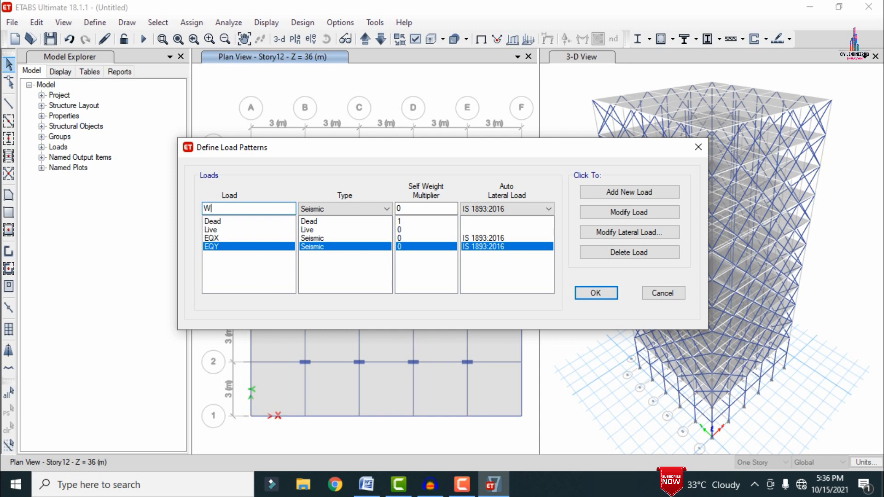
pyautogui.click(321, 209)
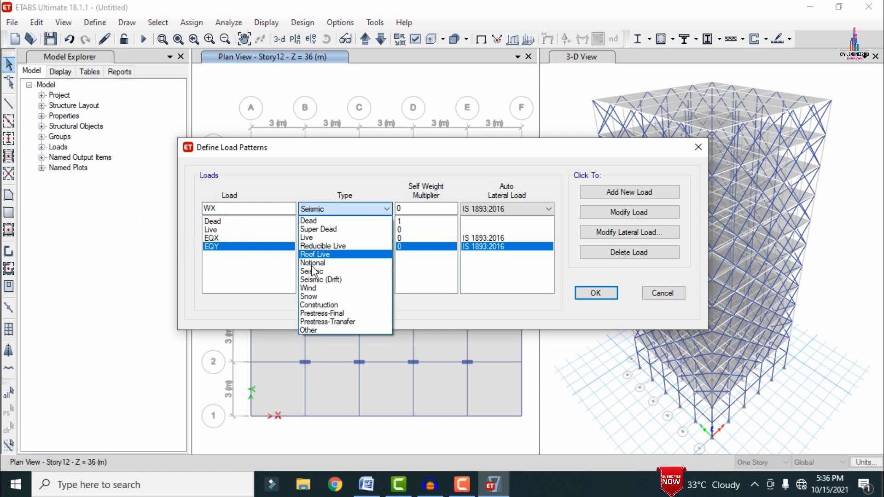
pyautogui.click(322, 287)
pyautogui.click(475, 210)
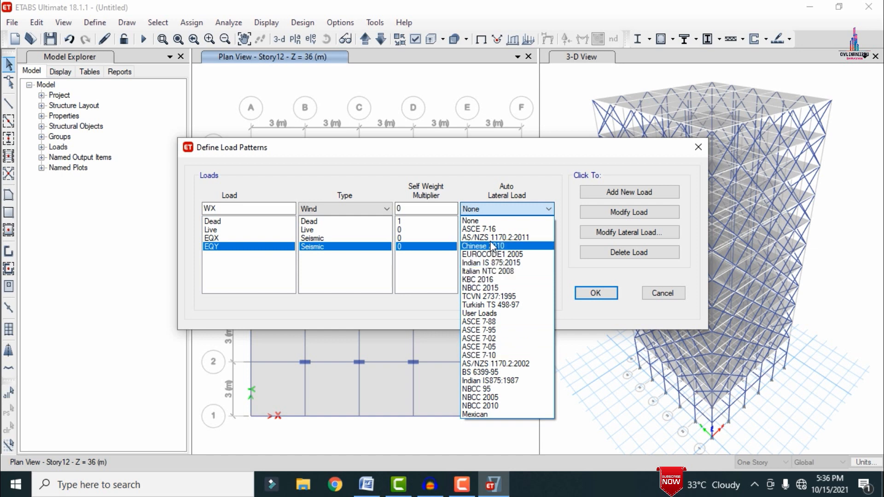
pyautogui.click(495, 263)
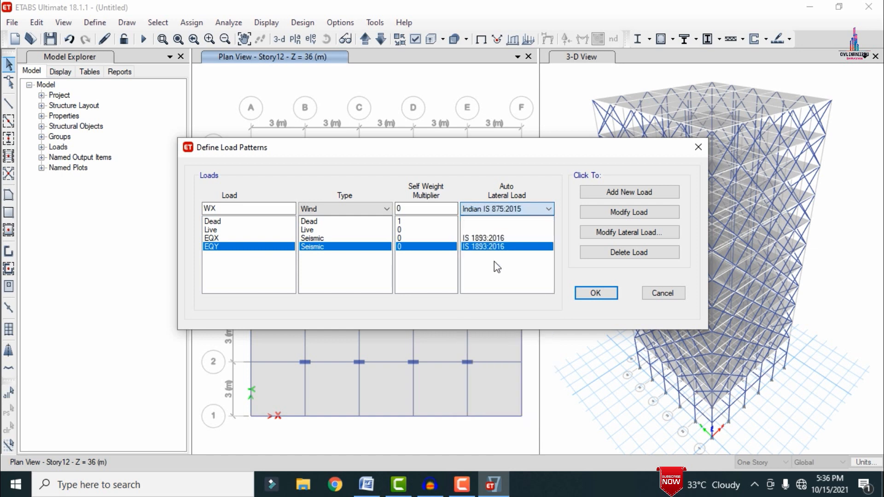
pyautogui.click(618, 195)
pyautogui.click(238, 210)
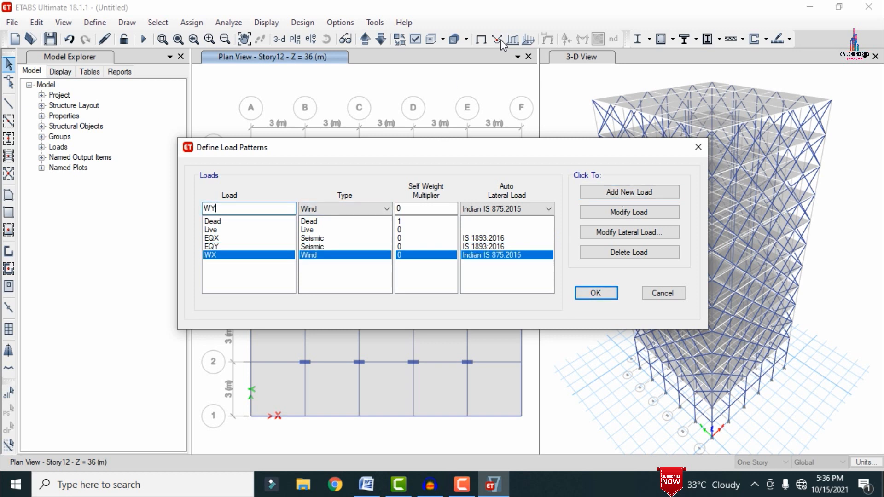
pyautogui.click(648, 191)
# Step: Limit the EQX lateral load to the X direction only, without any eccentricity cases
pyautogui.click(507, 238)
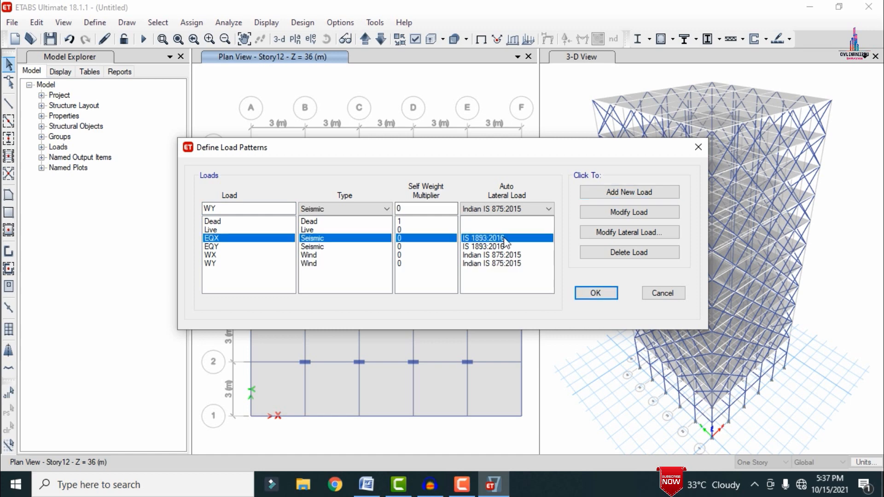
pyautogui.click(627, 233)
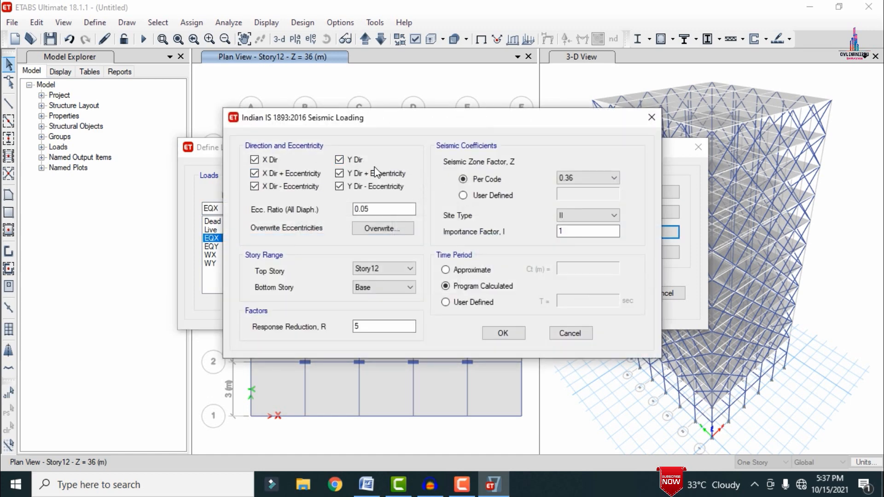
pyautogui.click(340, 159)
pyautogui.click(340, 187)
pyautogui.click(304, 188)
pyautogui.click(300, 176)
pyautogui.click(567, 181)
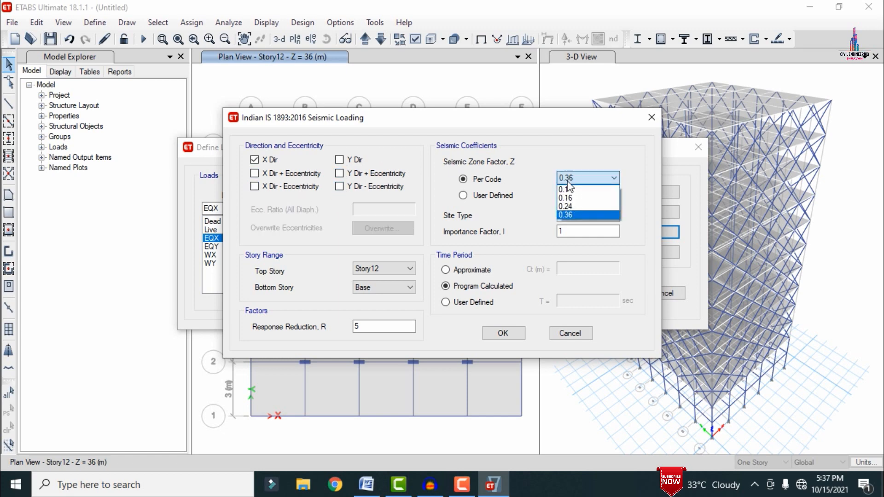
pyautogui.click(568, 181)
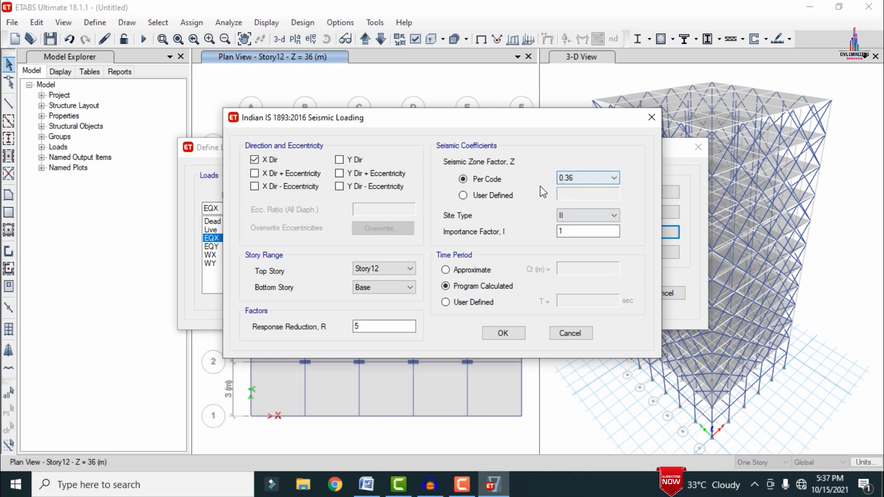
pyautogui.click(493, 334)
# Step: Limit the EQY lateral load to the Y direction only, without any eccentricity cases
pyautogui.click(341, 247)
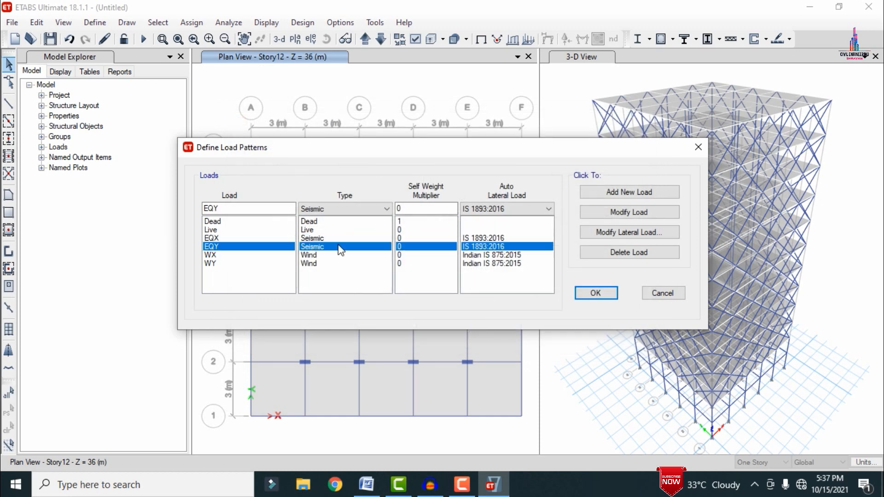
pyautogui.click(623, 232)
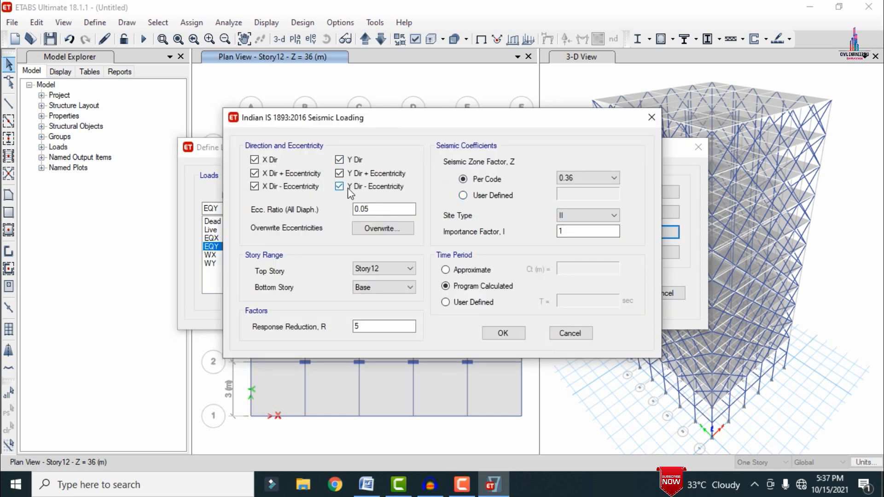
pyautogui.click(350, 188)
pyautogui.click(343, 174)
pyautogui.click(304, 187)
pyautogui.click(306, 173)
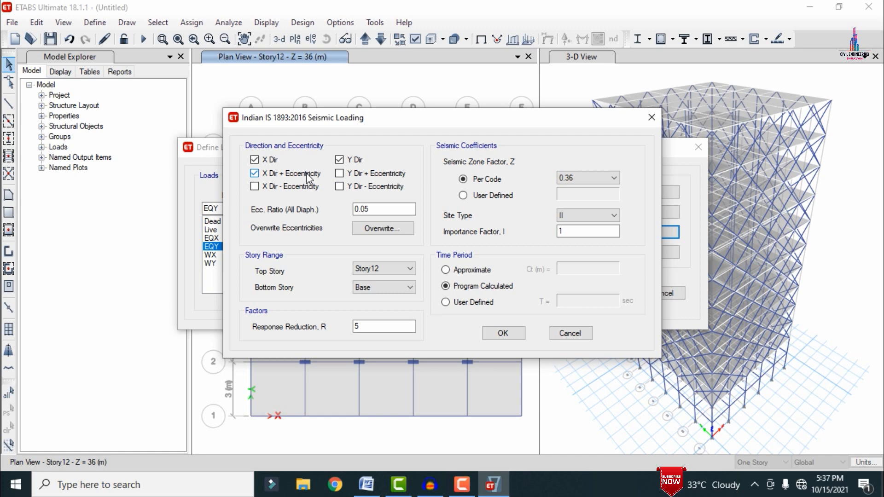
pyautogui.click(255, 160)
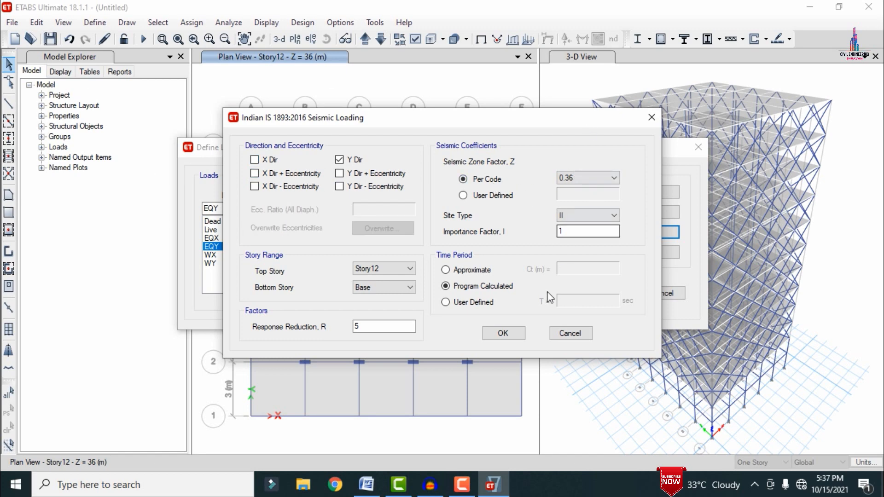
pyautogui.click(503, 332)
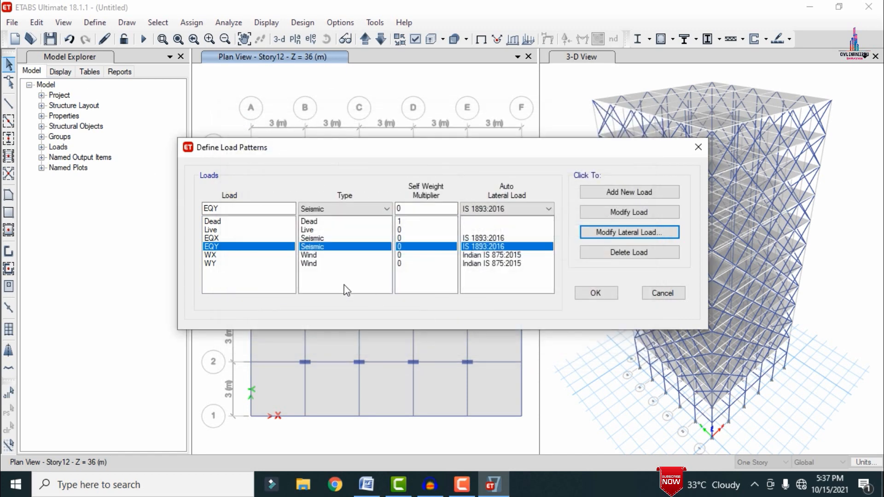
# Step: Set the WX wind load pattern to a wind speed of 44 m/s and terrain category 4
pyautogui.click(303, 256)
pyautogui.click(618, 237)
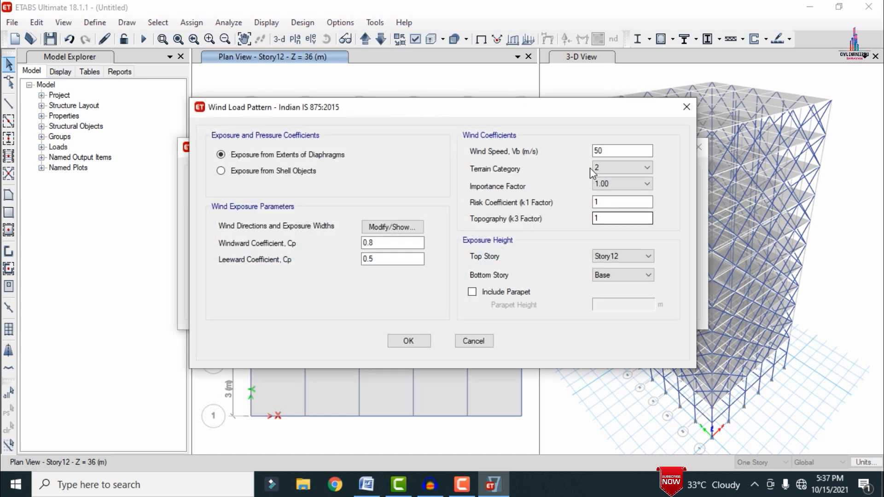
pyautogui.moveTo(608, 151); pyautogui.dragTo(515, 160)
pyautogui.write('44')
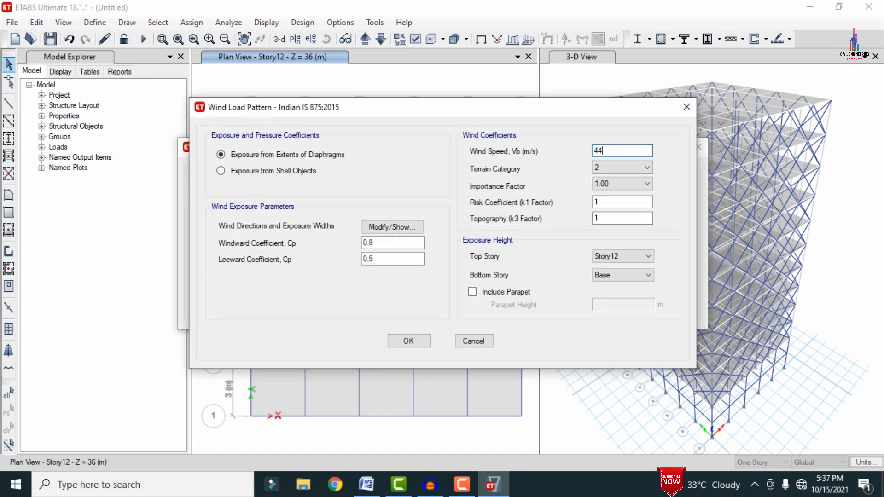
pyautogui.click(607, 167)
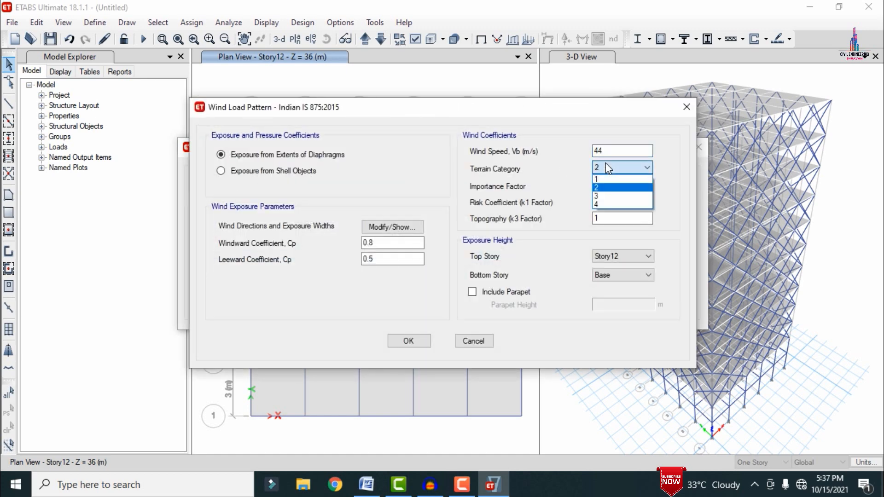
pyautogui.click(596, 205)
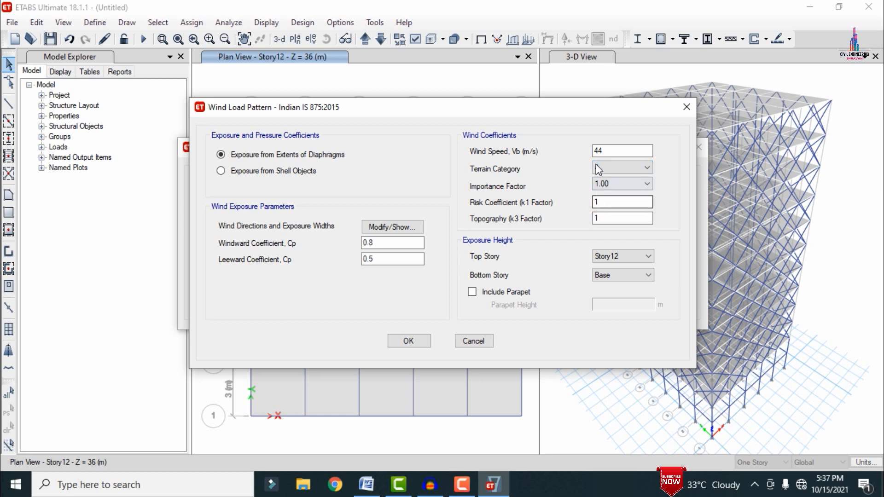
# Step: Edit the direction angles in the WX wind exposure width data and accept the WX wind load settings
pyautogui.click(392, 226)
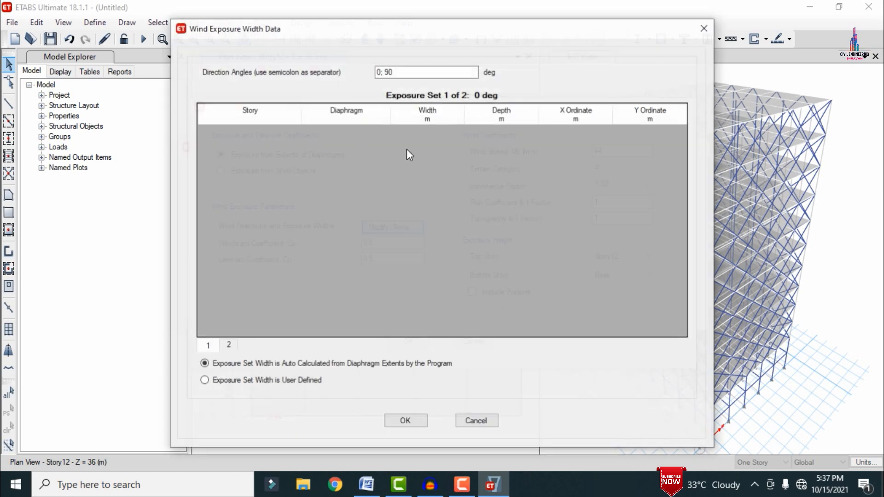
pyautogui.click(379, 72)
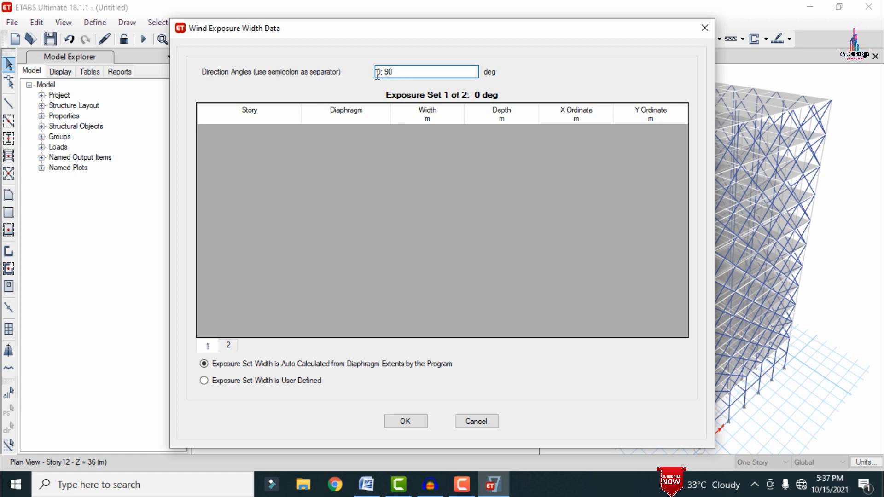
pyautogui.write('9')
pyautogui.moveTo(382, 74); pyautogui.dragTo(368, 72)
pyautogui.press('BackSpace')
pyautogui.click(406, 421)
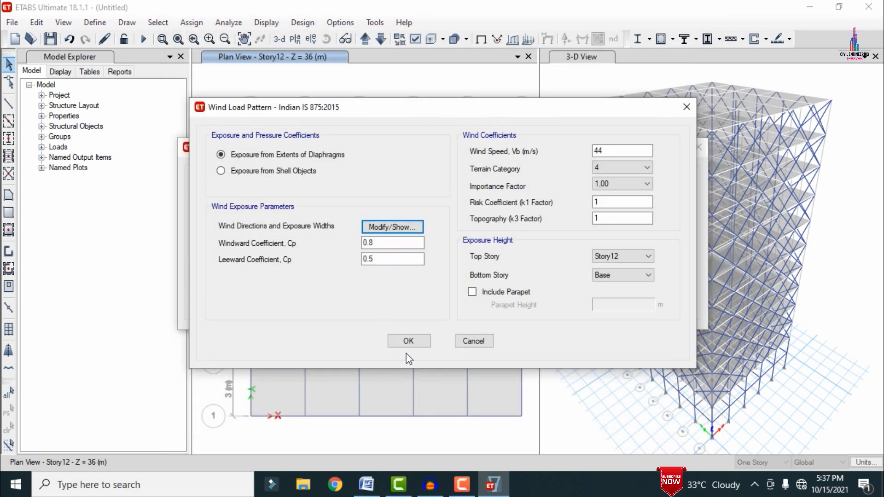
pyautogui.click(399, 343)
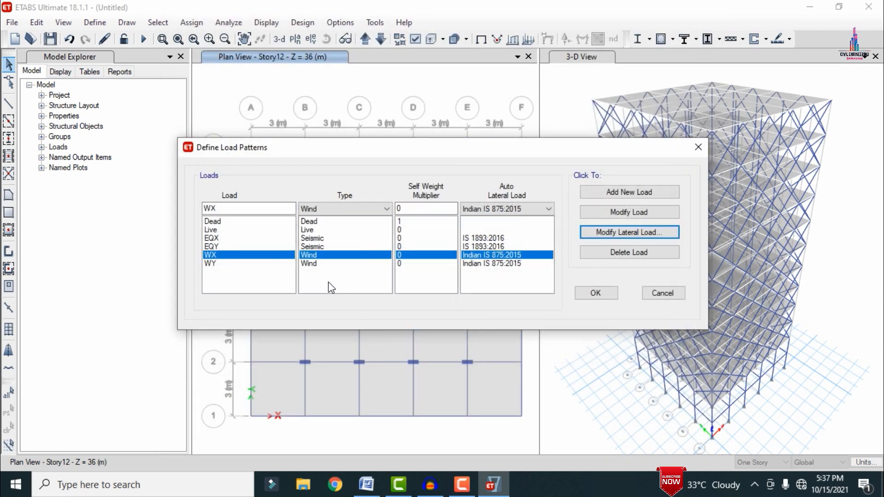
# Step: Set the WY wind load pattern to a wind speed of 44 m/s and terrain category 4
pyautogui.click(221, 263)
pyautogui.click(646, 233)
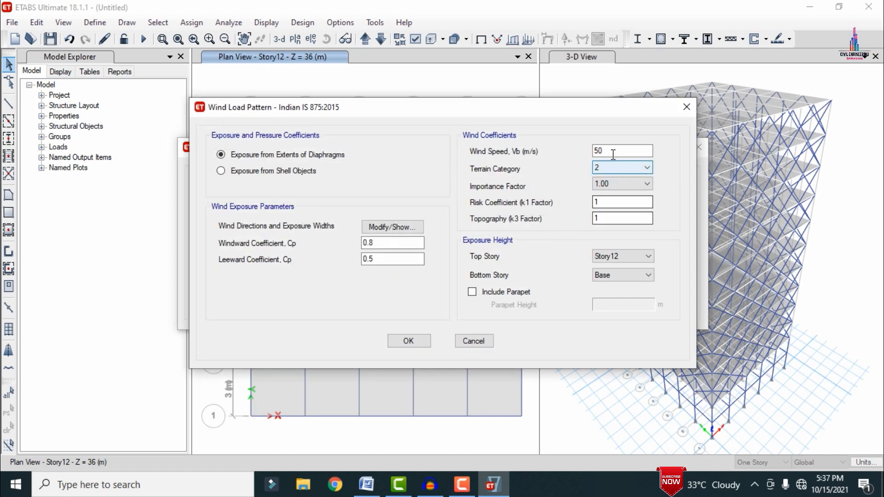
pyautogui.write('44')
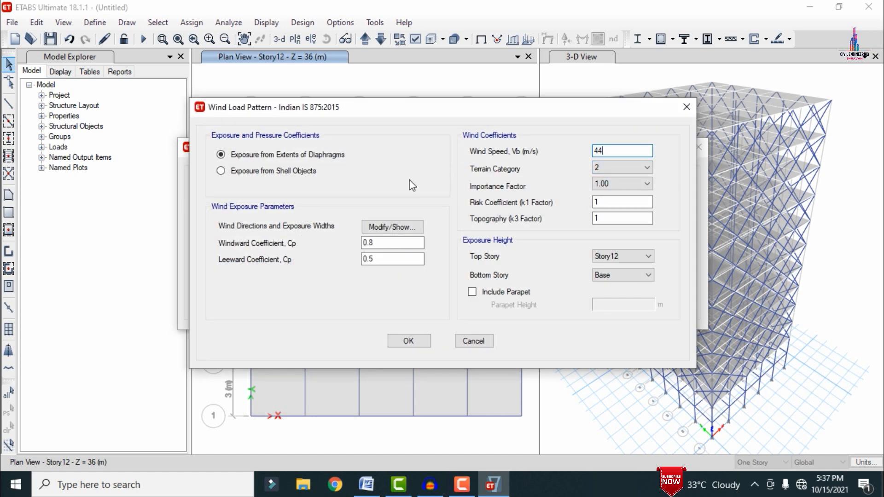
pyautogui.click(619, 167)
pyautogui.click(599, 205)
# Step: Edit the direction angles in the WY wind exposure width data, then accept the WY settings and all load pattern definitions
pyautogui.click(387, 228)
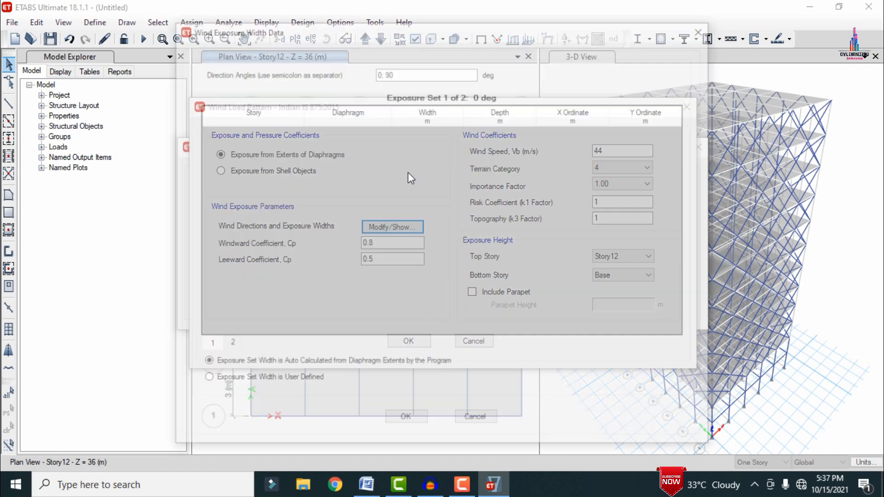
pyautogui.click(378, 74)
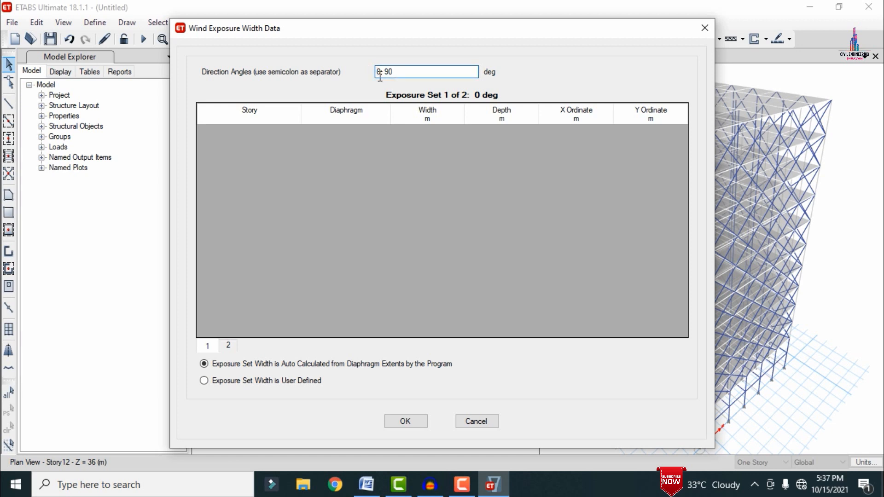
pyautogui.write('9')
pyautogui.click(407, 421)
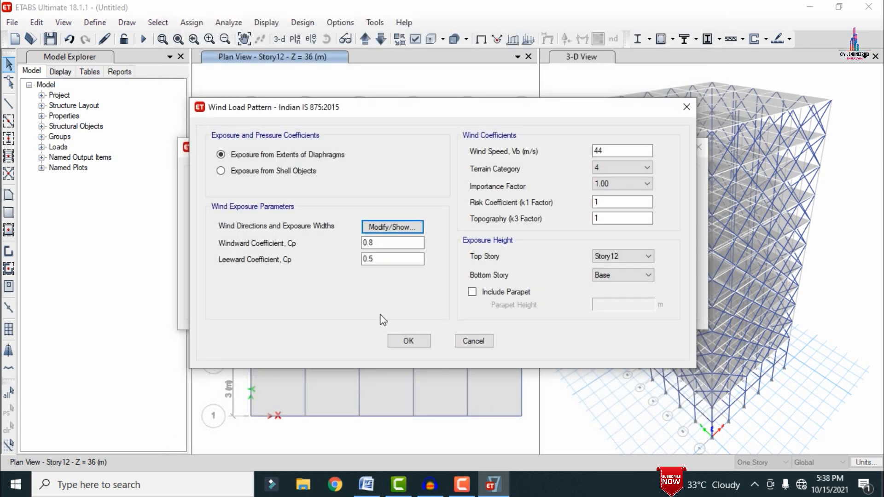
pyautogui.click(405, 341)
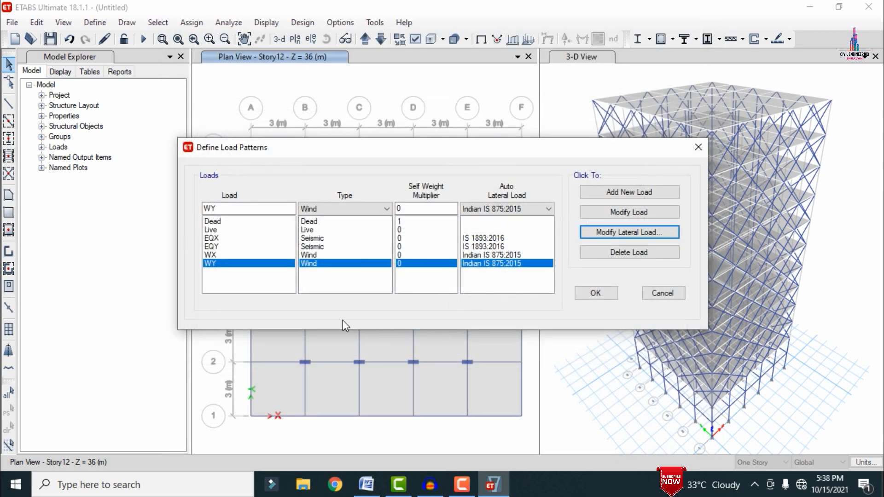
pyautogui.click(598, 297)
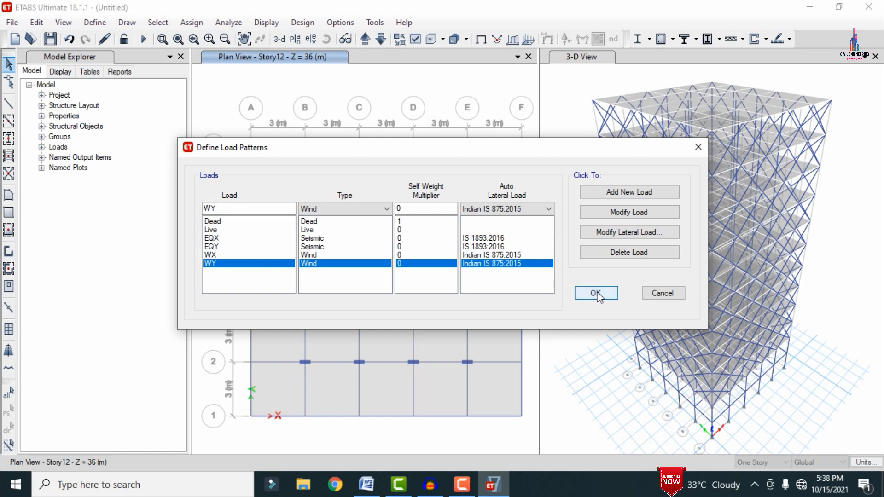
pyautogui.click(598, 295)
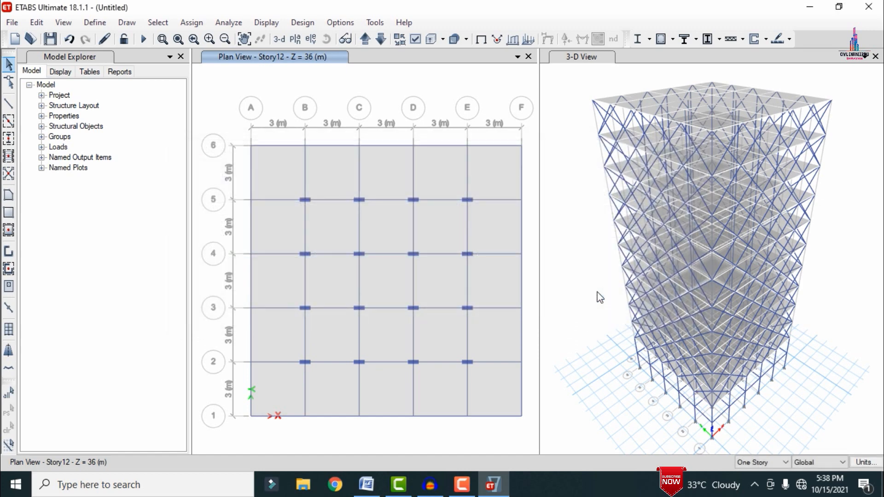
# Step: Add Dead joint loads to the whole model: 1 kN force in global X, Y and Z, and 1 kN-m moment about XX, YY and ZZ
pyautogui.hotkey('ctrl', 'a')
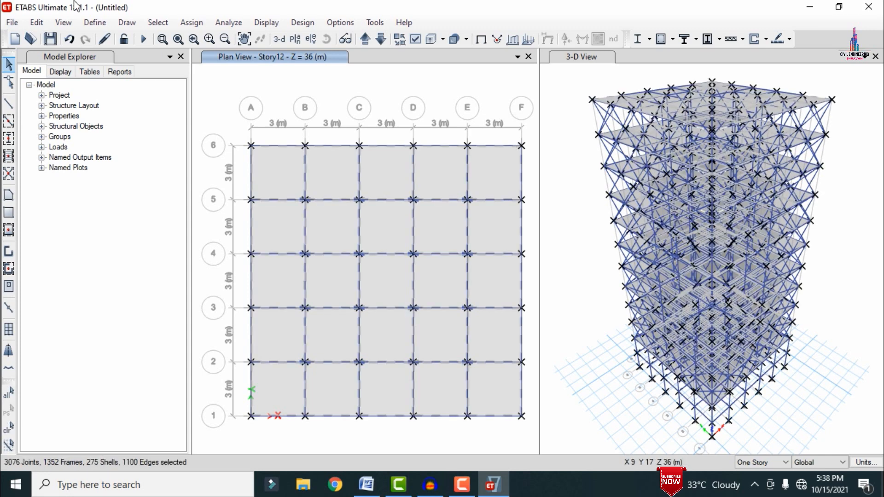
pyautogui.click(192, 23)
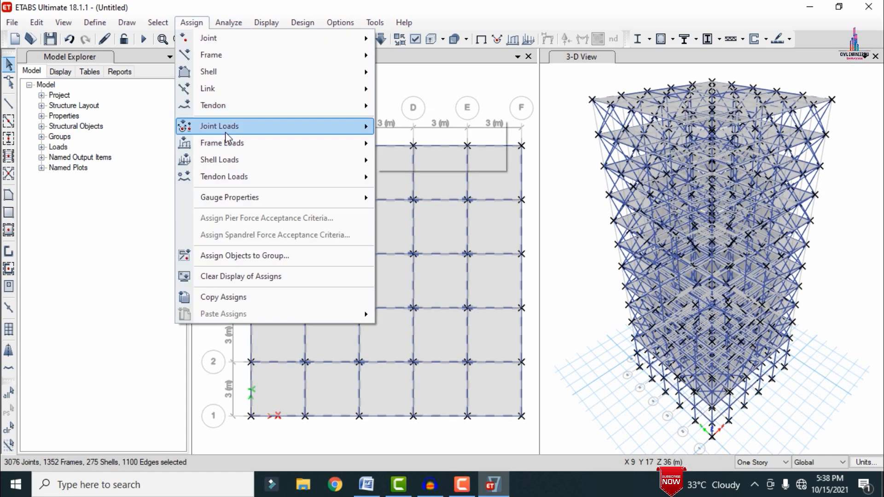
pyautogui.moveTo(350, 127)
pyautogui.click(383, 127)
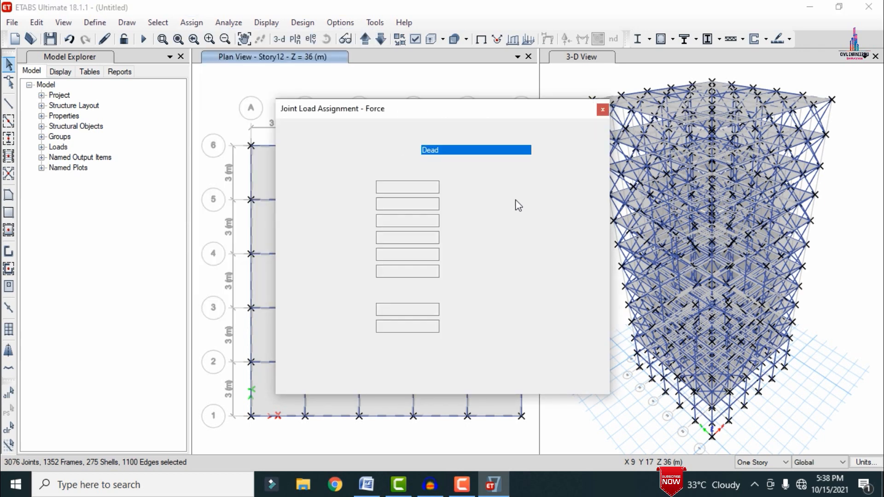
pyautogui.click(501, 191)
pyautogui.doubleClick(410, 190)
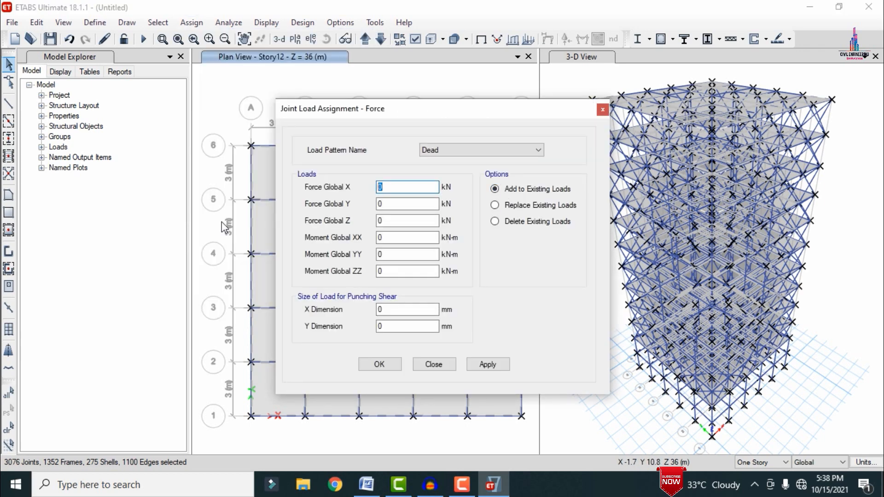
pyautogui.write('1\t1\t1')
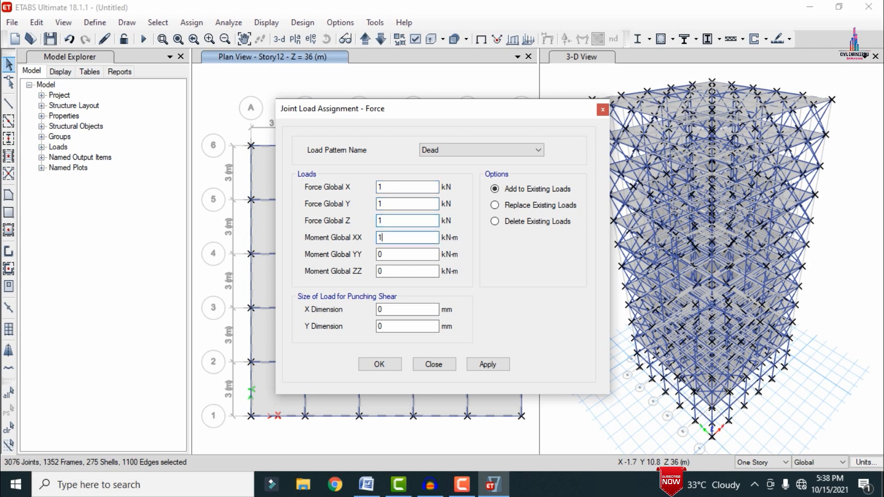
pyautogui.write('\t1\t1')
pyautogui.click(480, 366)
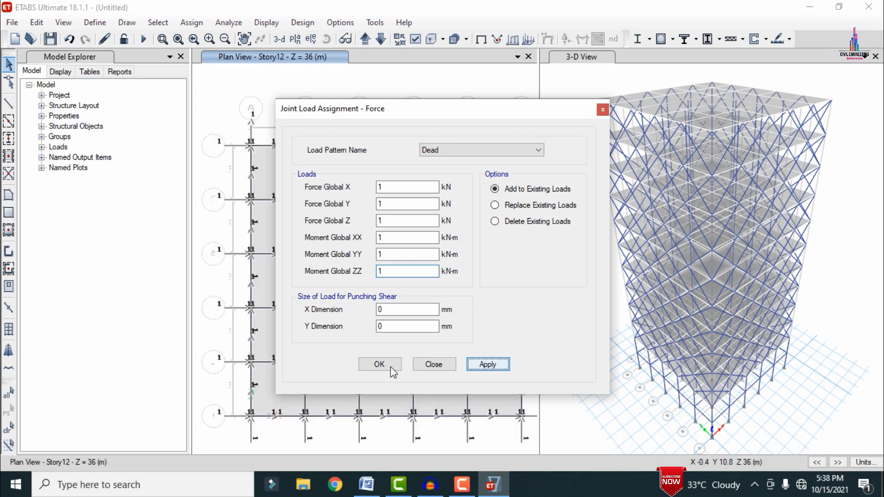
pyautogui.click(380, 364)
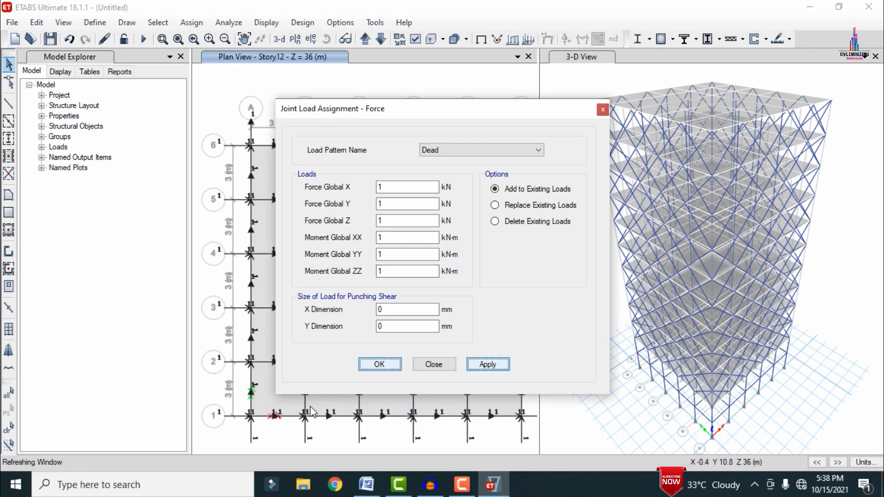
# Step: Switch to Calculator and compute 0.23 × 20 × 3
pyautogui.click(152, 490)
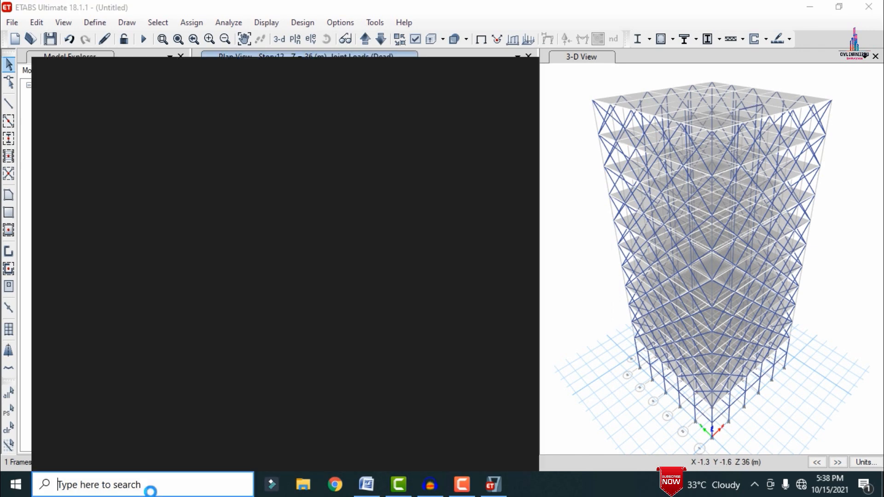
pyautogui.write('ca')
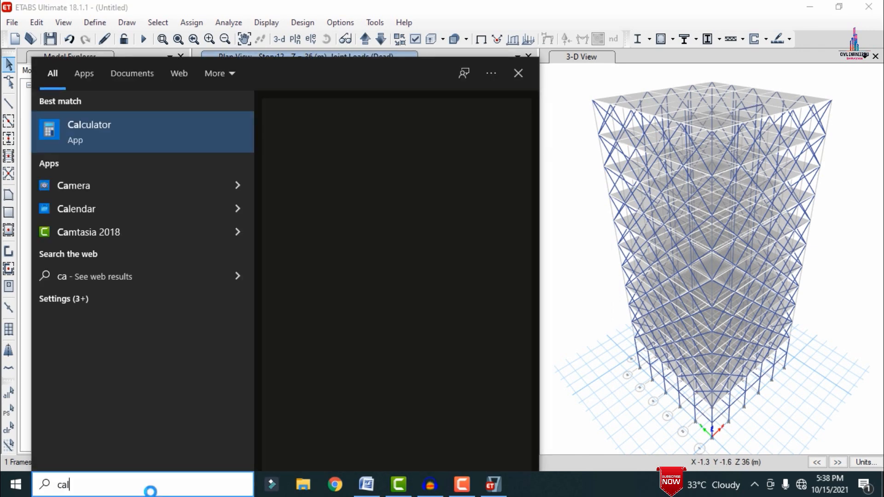
pyautogui.write('l')
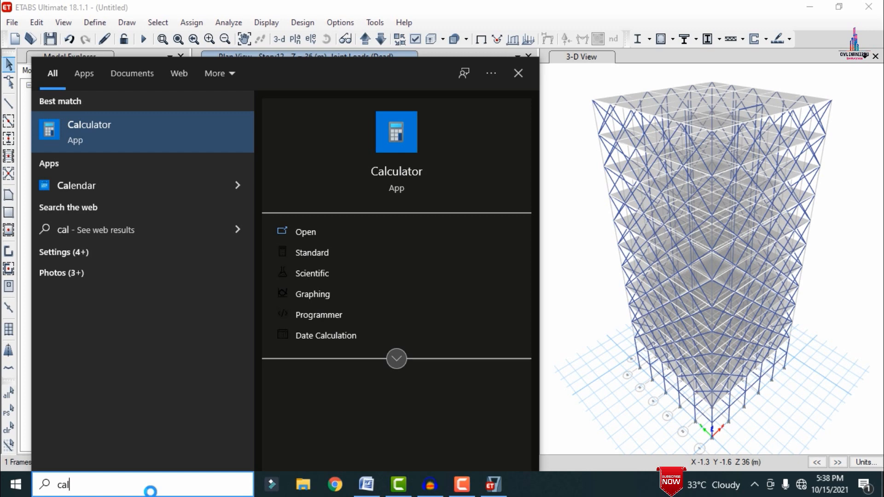
pyautogui.press('Return')
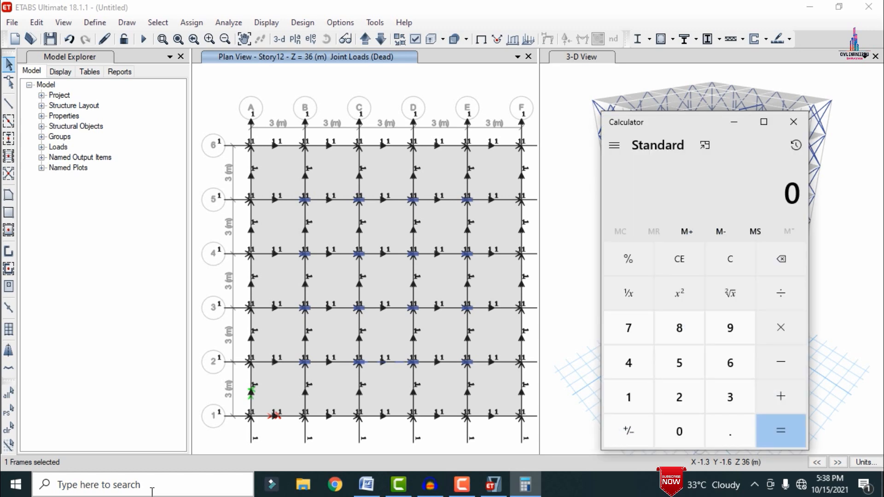
pyautogui.write('.23')
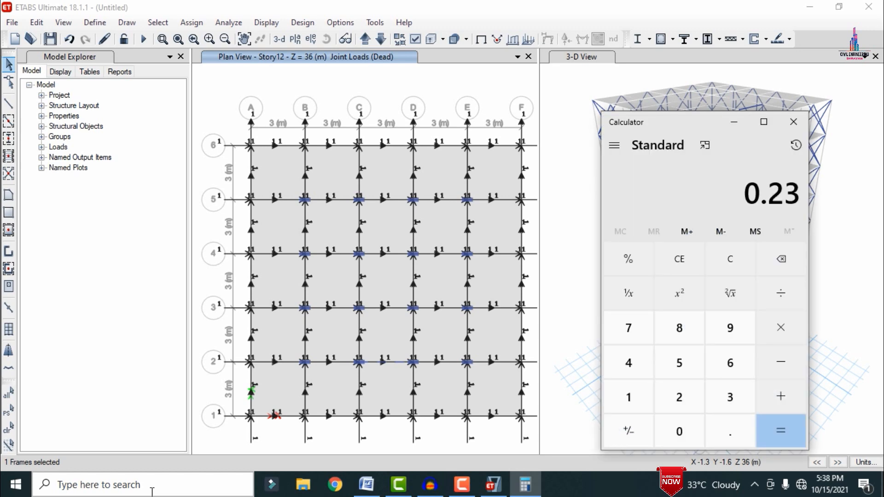
pyautogui.write('*')
pyautogui.write('20')
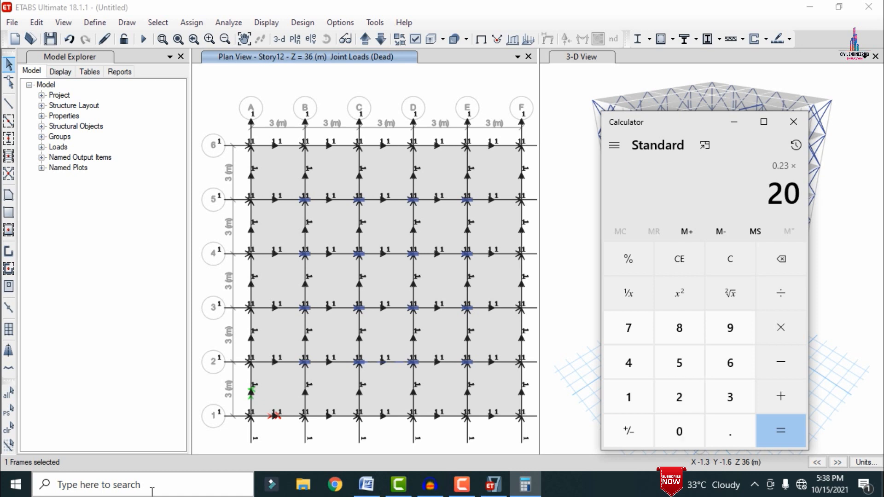
pyautogui.write('*3')
pyautogui.press('Return')
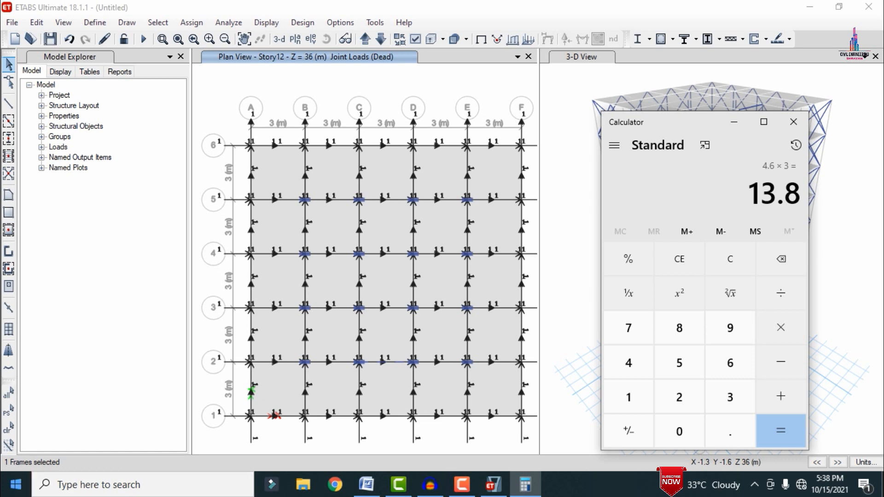
# Step: Clear the previous result and compute 0.125 × 3 × 20
pyautogui.click(680, 260)
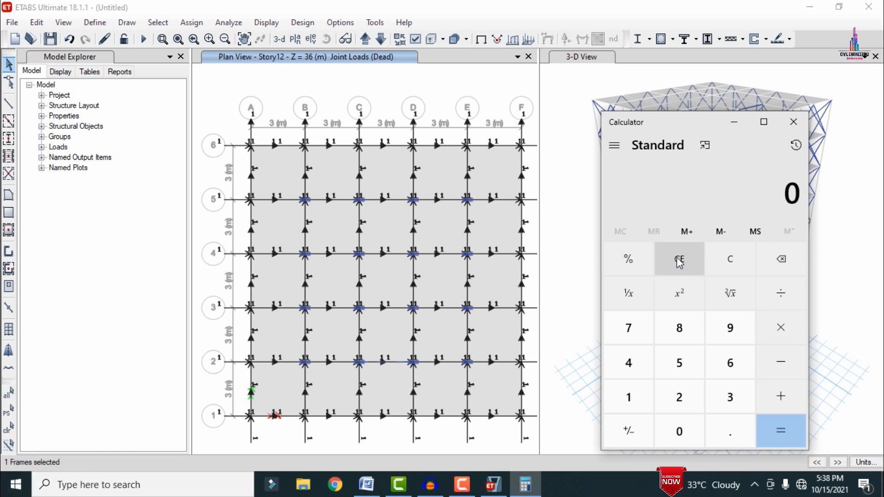
pyautogui.write('0.125')
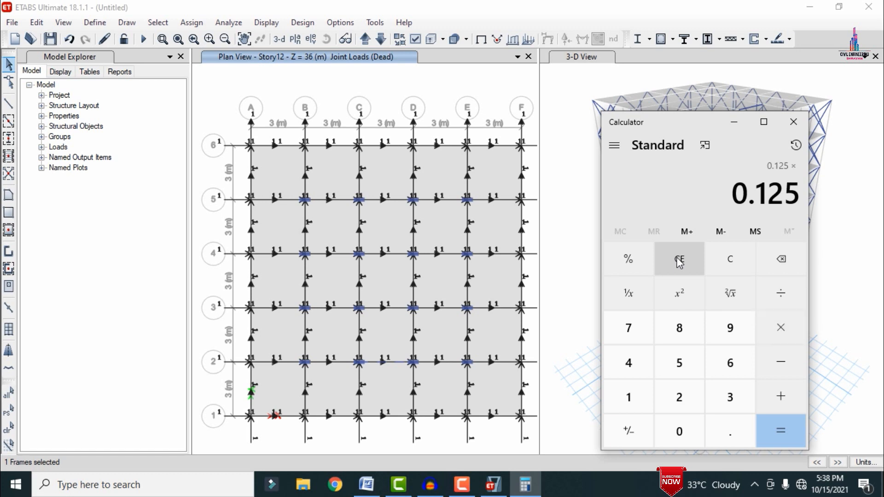
pyautogui.write('3')
pyautogui.write('*20')
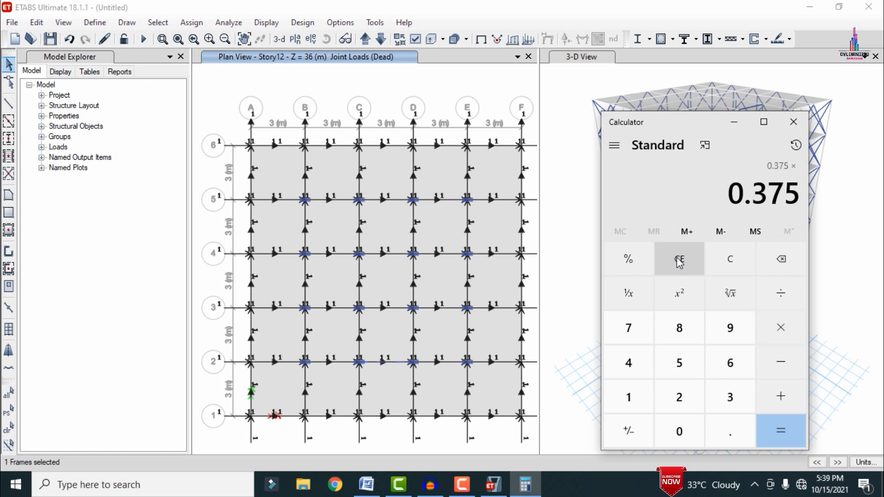
pyautogui.press('Return')
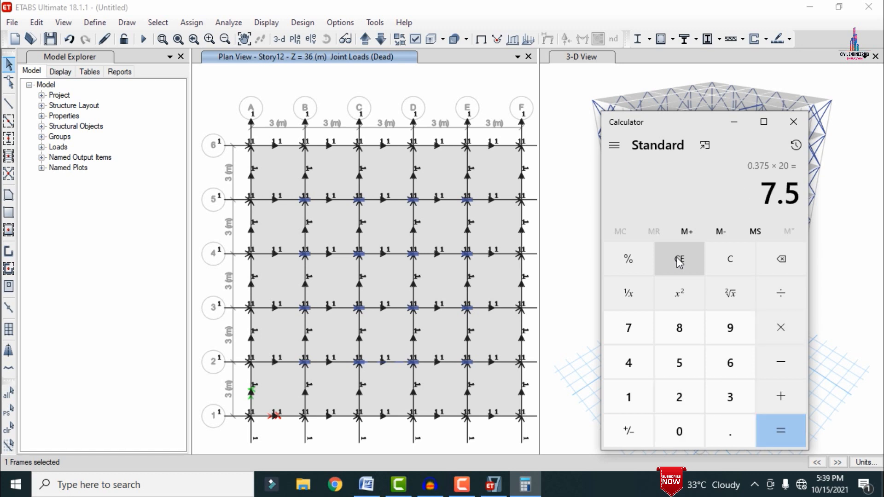
# Step: Compute 0.125 × 1.2 × 20 in the calculator
pyautogui.write('0.12')
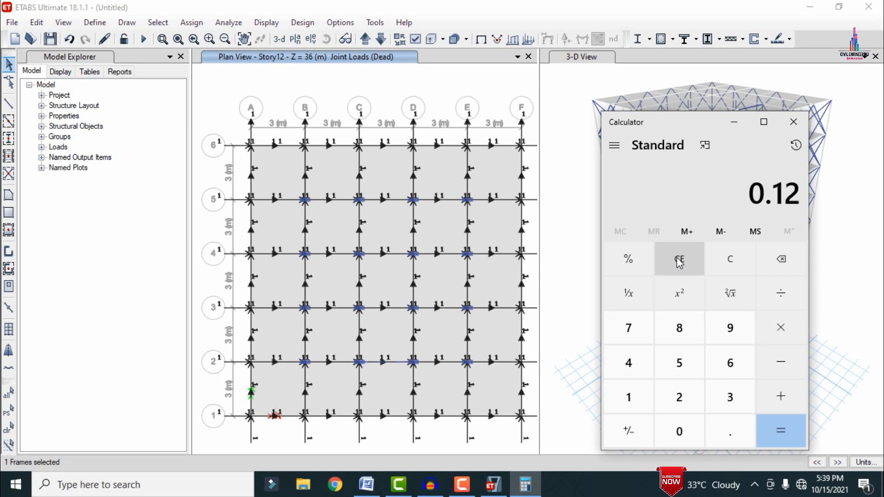
pyautogui.write('5*')
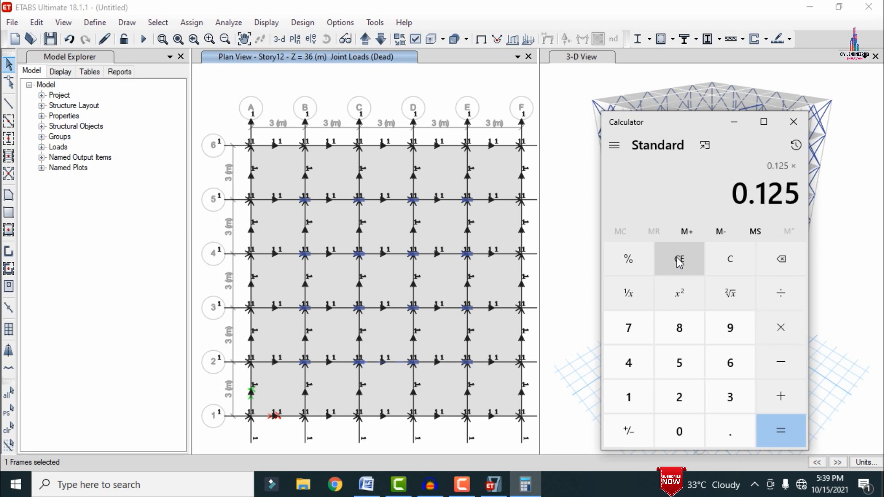
pyautogui.write('1.2*20')
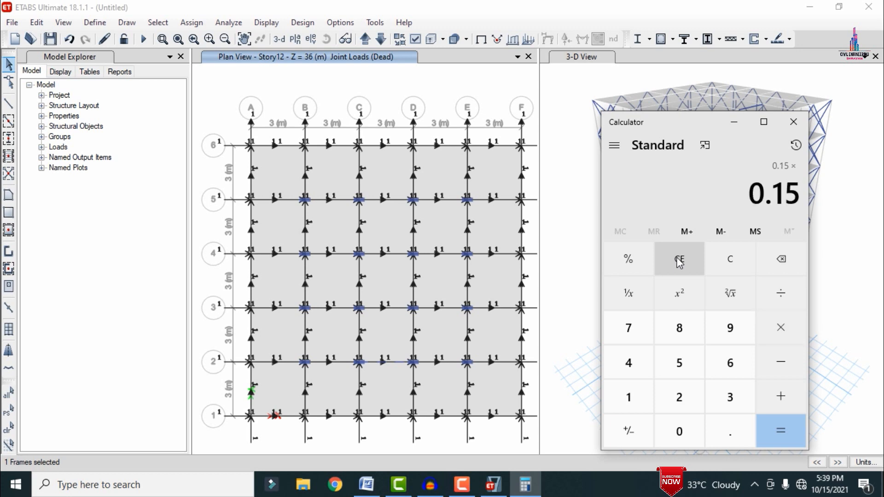
pyautogui.press('Return')
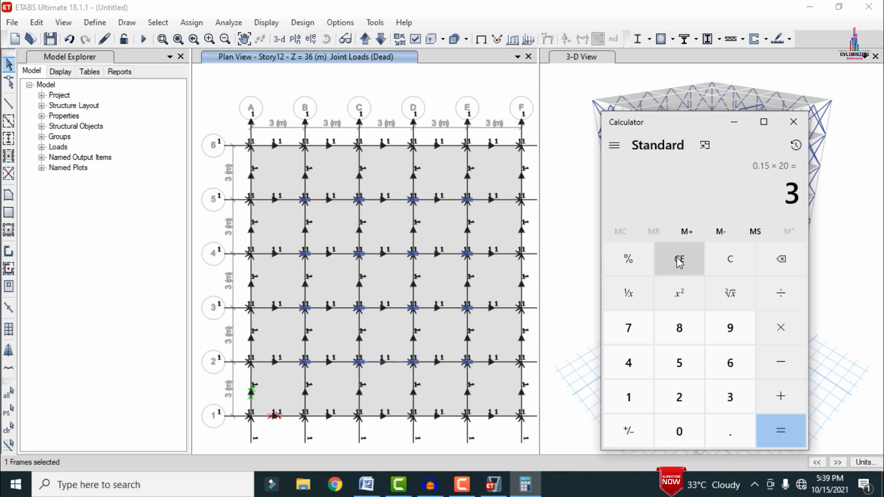
# Step: Add 7.5 and 13.8 to the calculated result, then return to ETABS
pyautogui.write('+7.5+')
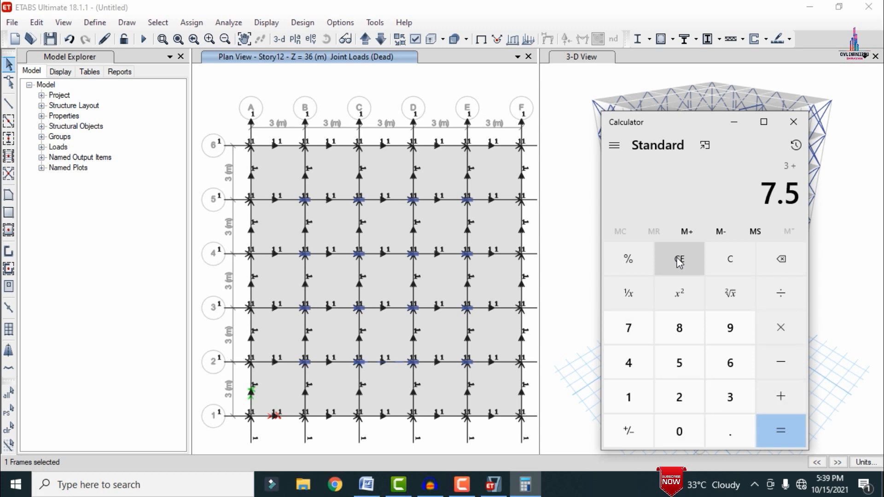
pyautogui.write('13.8')
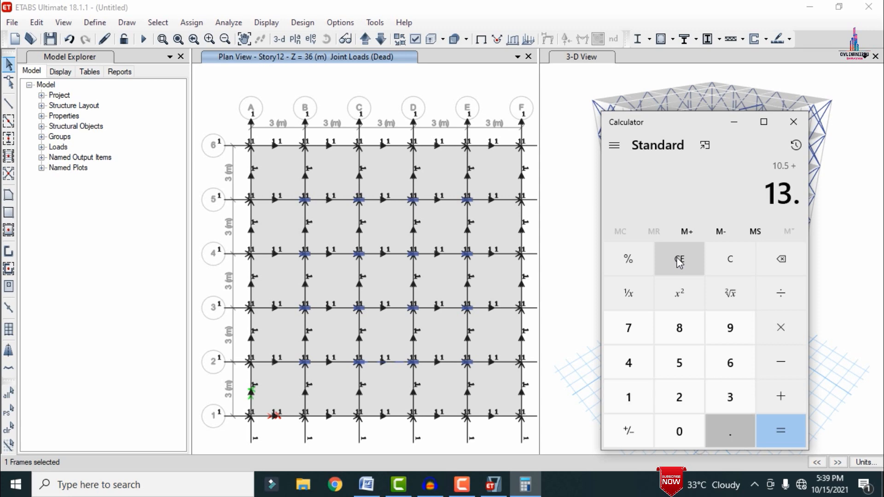
pyautogui.press('Return')
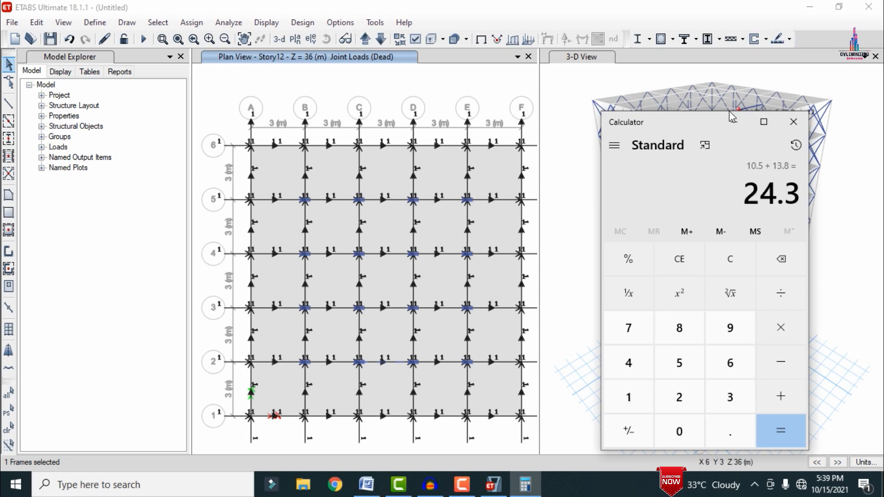
pyautogui.click(734, 125)
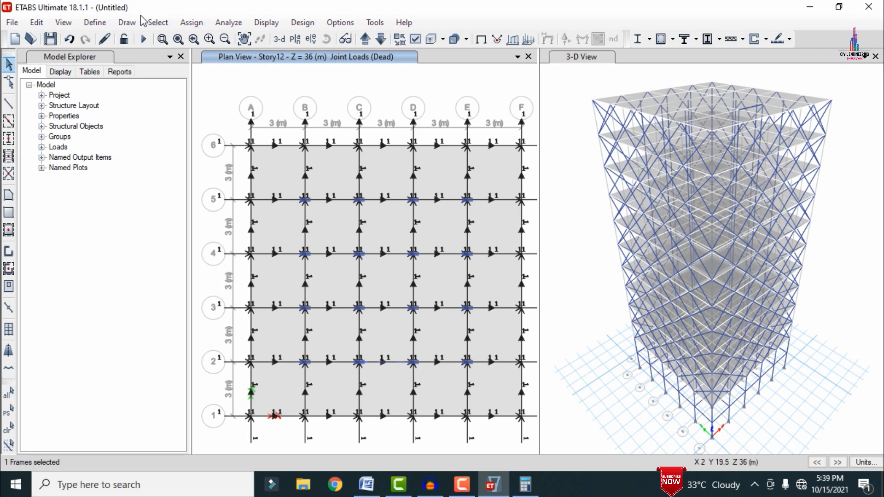
# Step: Select all frames in the model that use the B0.45X0.23 beam section
pyautogui.click(152, 23)
pyautogui.moveTo(168, 39)
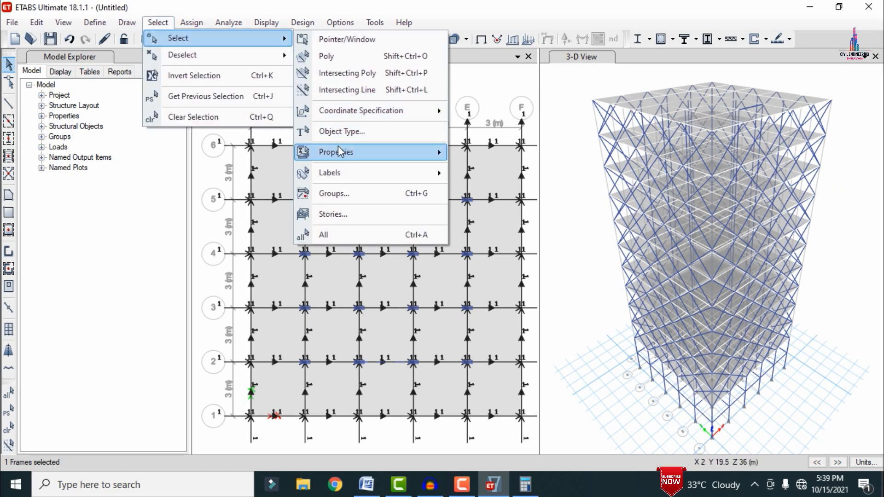
pyautogui.moveTo(339, 151)
pyautogui.click(496, 175)
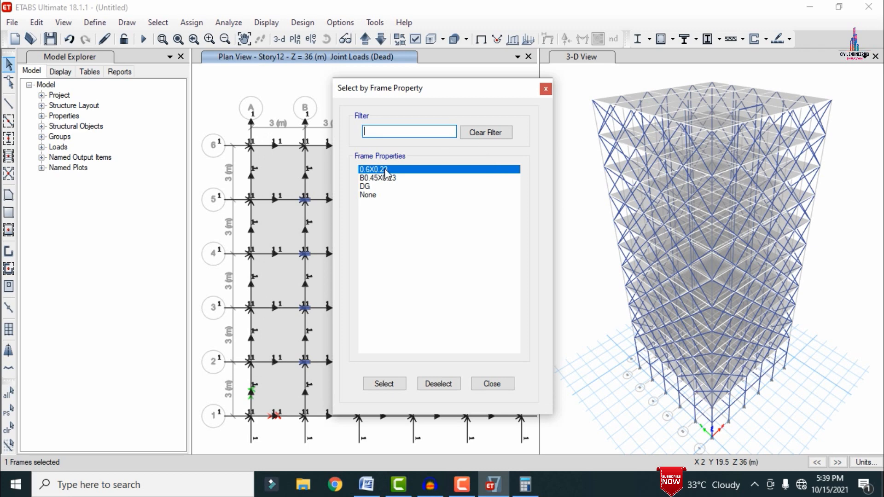
pyautogui.click(376, 179)
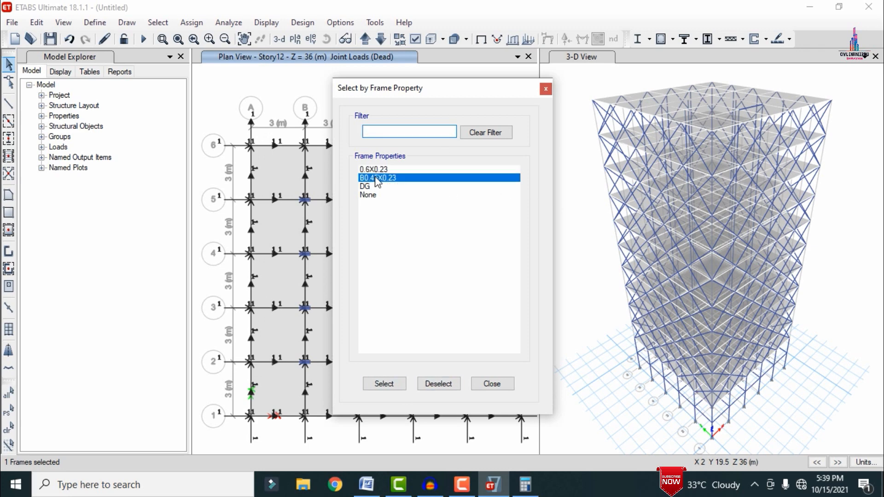
pyautogui.click(383, 384)
pyautogui.click(491, 384)
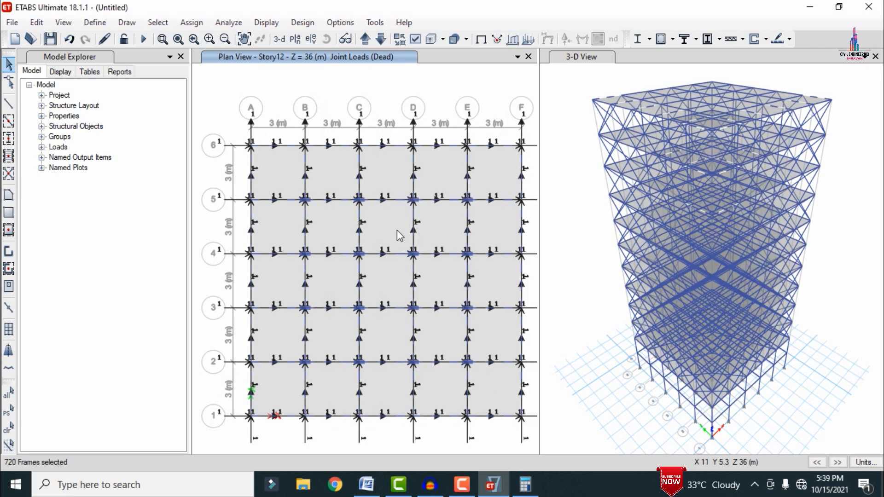
# Step: Add a uniform distributed gravity load of 24.3 kN/m in the Dead pattern to the selected beams, keeping existing loads
pyautogui.click(191, 22)
pyautogui.moveTo(227, 148)
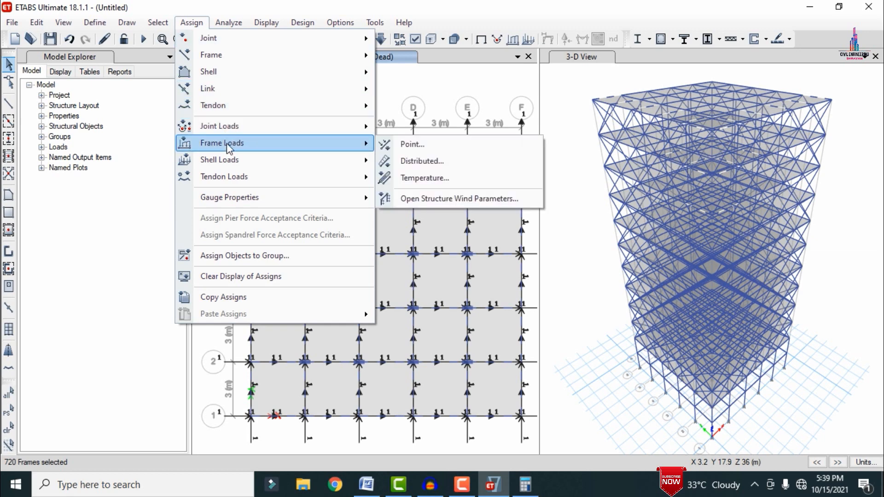
pyautogui.click(421, 161)
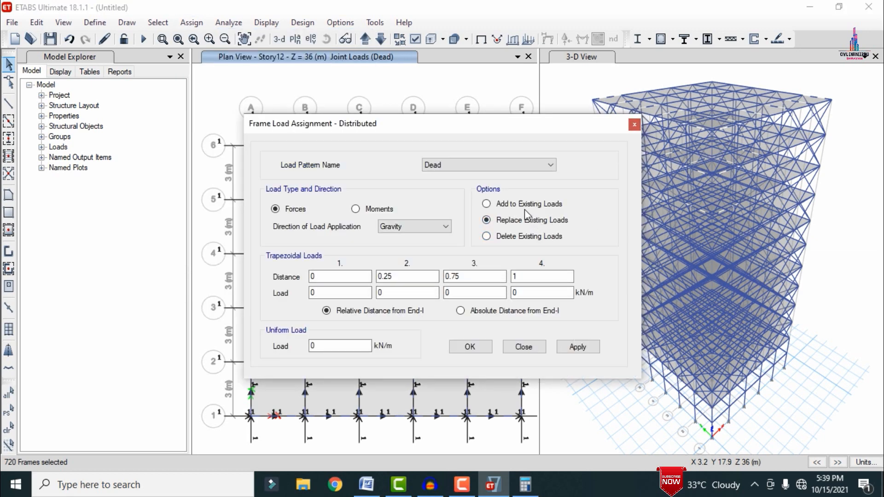
pyautogui.click(524, 207)
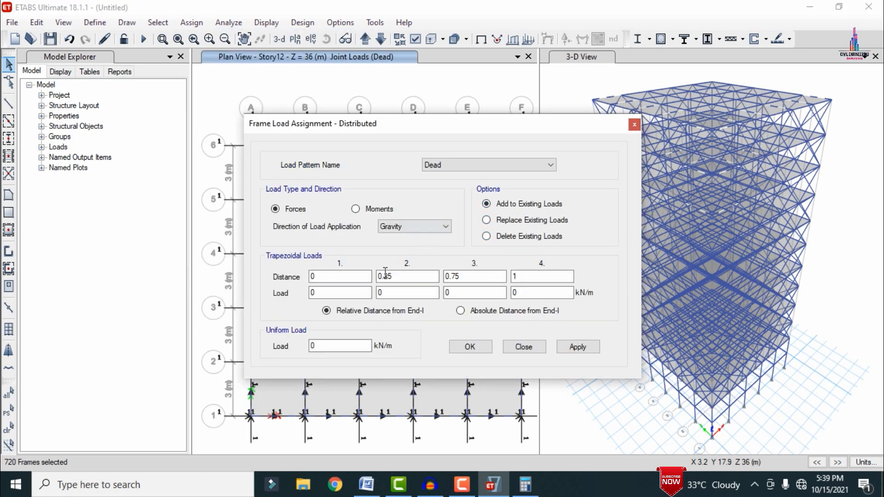
pyautogui.doubleClick(329, 345)
pyautogui.write('24.3')
pyautogui.click(577, 349)
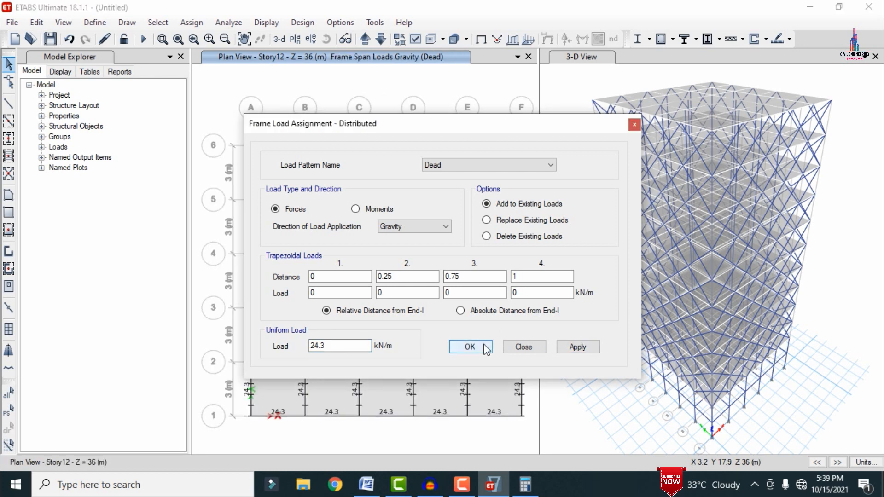
pyautogui.click(469, 346)
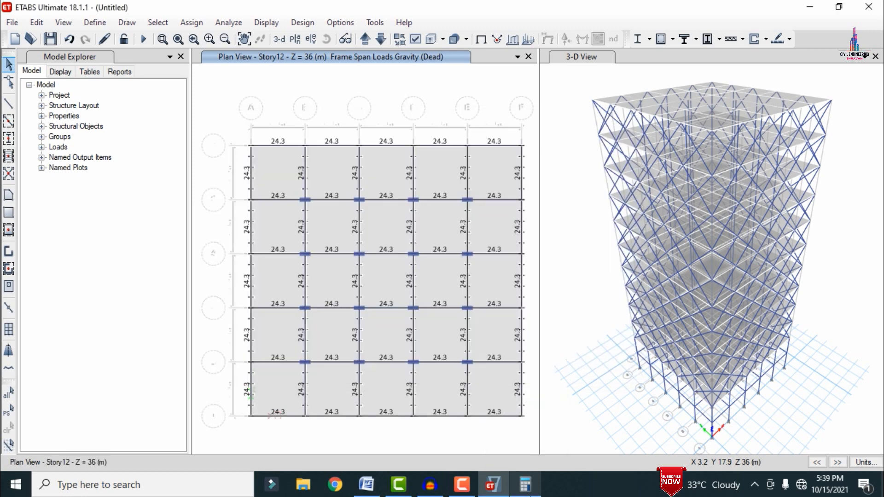
# Step: Switch to Calculator, compute 0.1 × 20, and return to ETABS
pyautogui.click(525, 485)
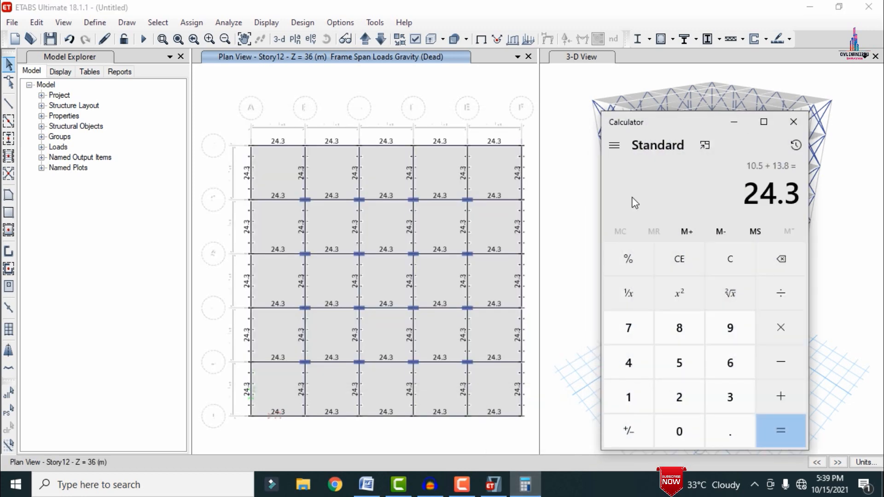
pyautogui.write('0.1 × ')
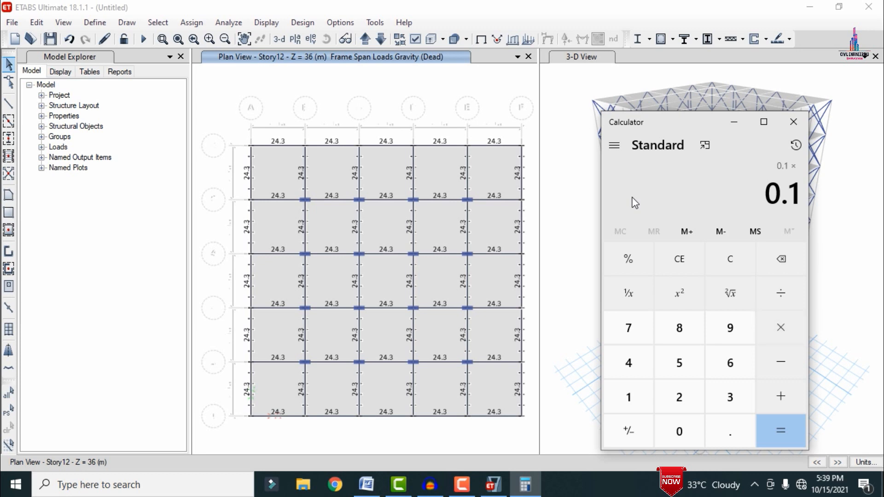
pyautogui.write('20')
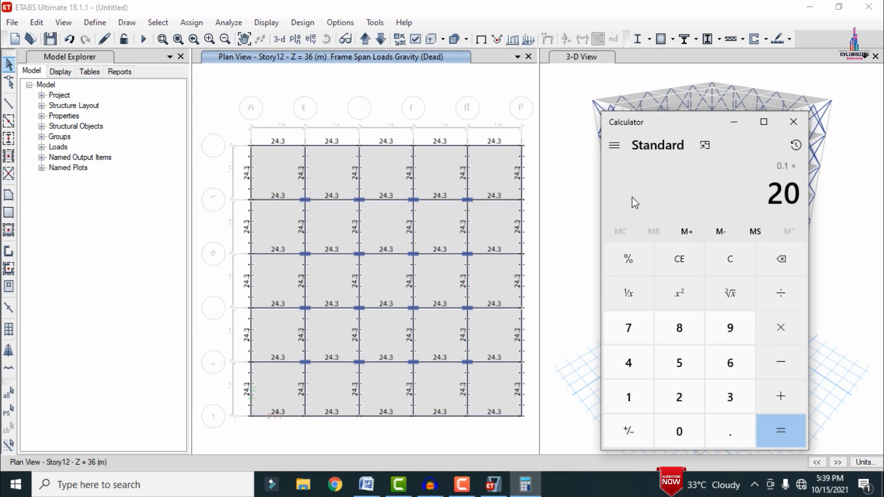
pyautogui.press('Return')
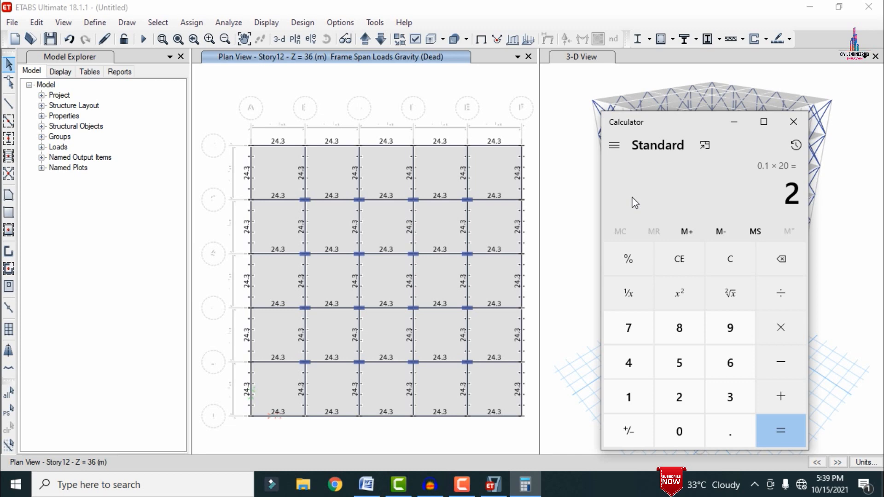
pyautogui.click(270, 76)
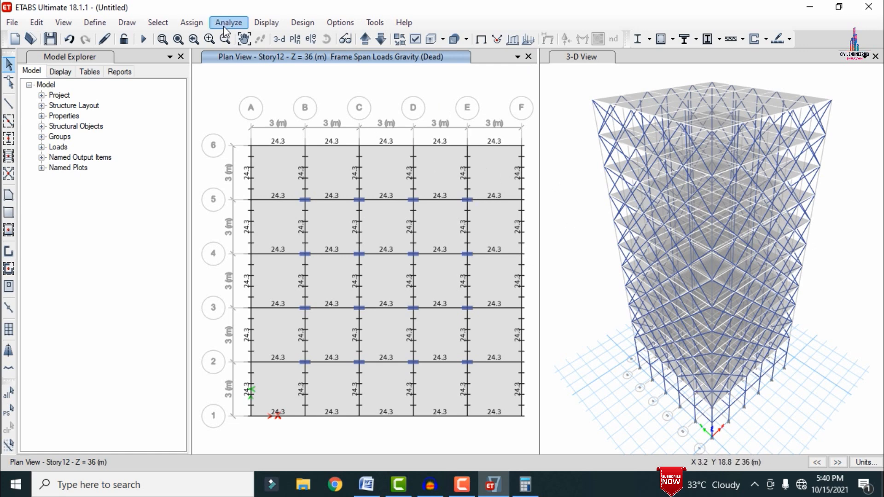
# Step: Select all slabs in the model that use the S180 slab property
pyautogui.click(158, 22)
pyautogui.moveTo(177, 38)
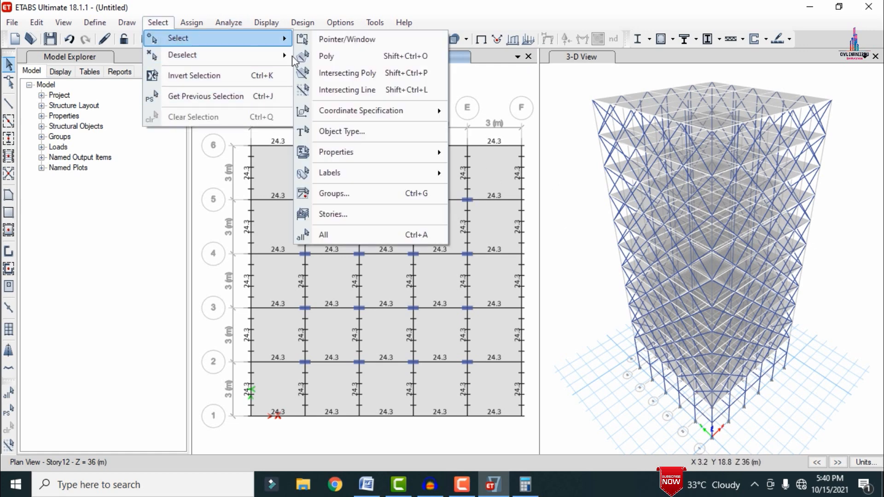
pyautogui.moveTo(350, 156)
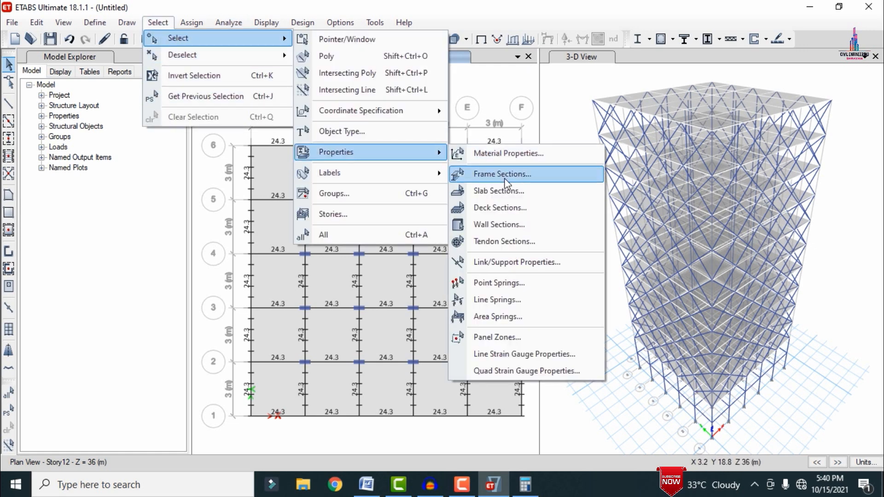
pyautogui.click(465, 192)
pyautogui.click(369, 148)
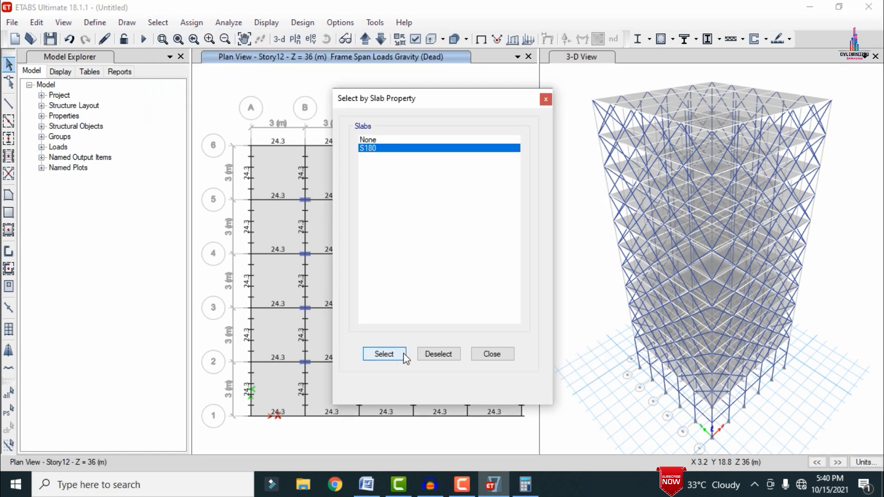
pyautogui.click(385, 354)
pyautogui.click(508, 354)
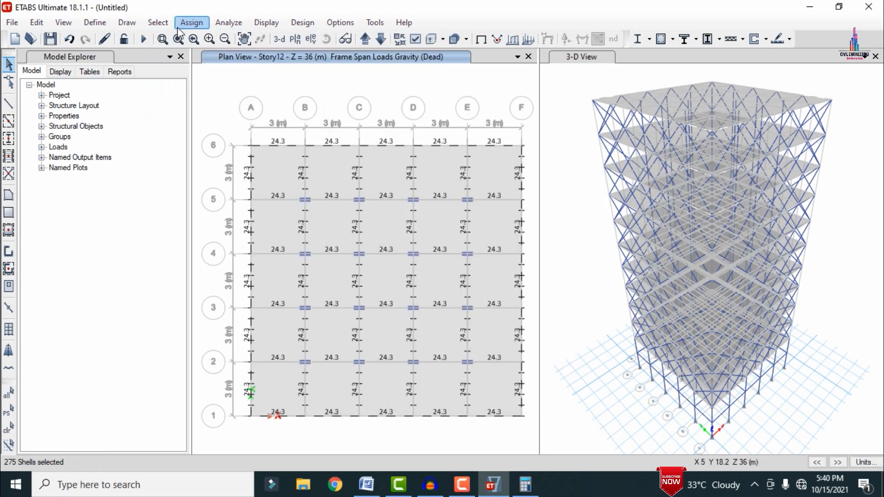
# Step: Add a uniform gravity shell load of 2 kN/m² in the Dead pattern to the selected slabs, keeping existing loads
pyautogui.click(191, 22)
pyautogui.moveTo(237, 159)
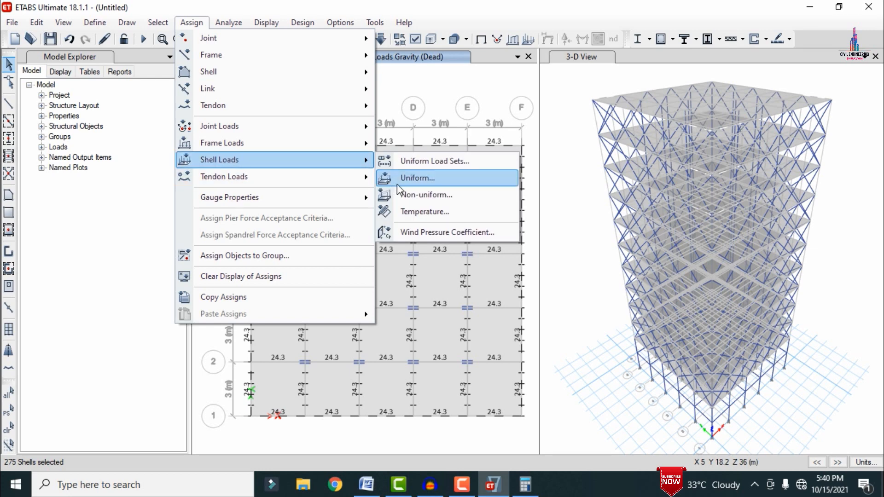
pyautogui.click(398, 180)
pyautogui.click(489, 242)
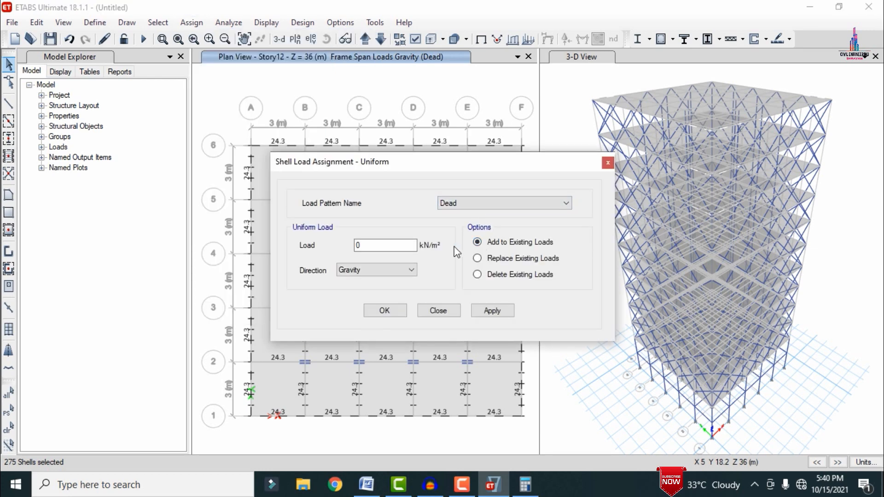
pyautogui.click(393, 245)
pyautogui.click(479, 313)
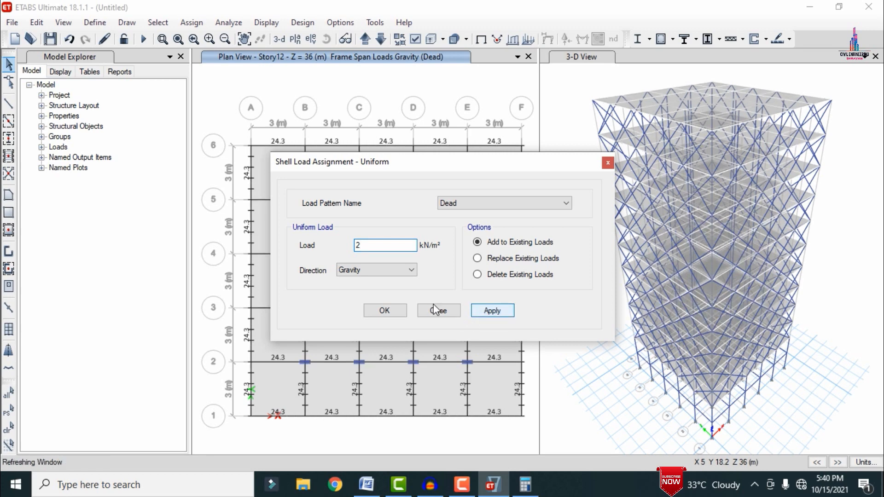
pyautogui.click(383, 311)
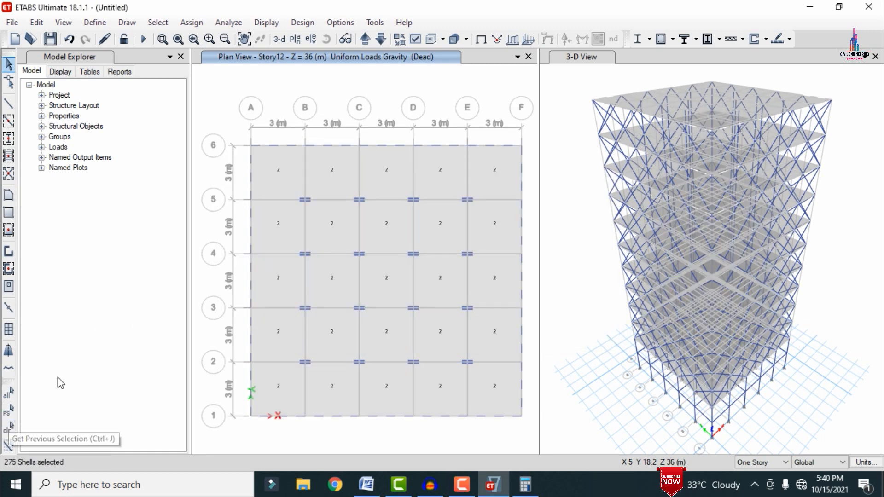
# Step: Add a uniform gravity shell load of 3 kN/m² in the Live pattern to the same S180 slabs, keeping existing loads
pyautogui.click(191, 22)
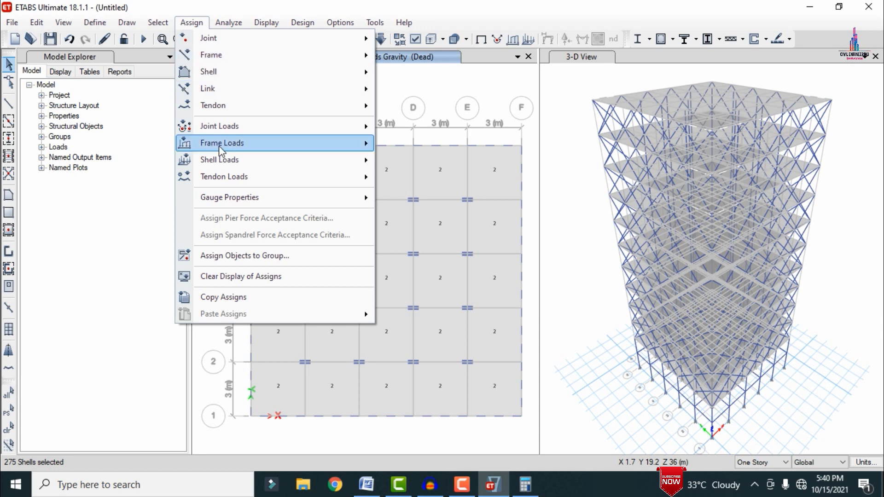
pyautogui.moveTo(219, 154)
pyautogui.click(405, 178)
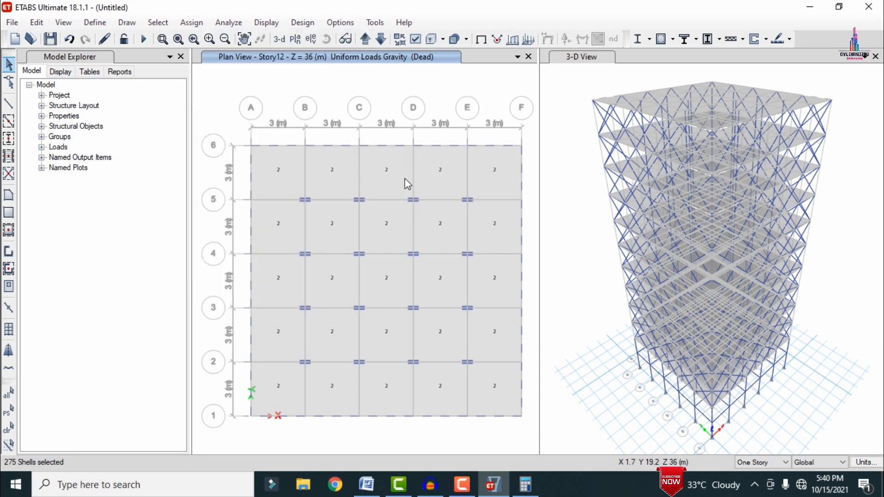
pyautogui.click(519, 203)
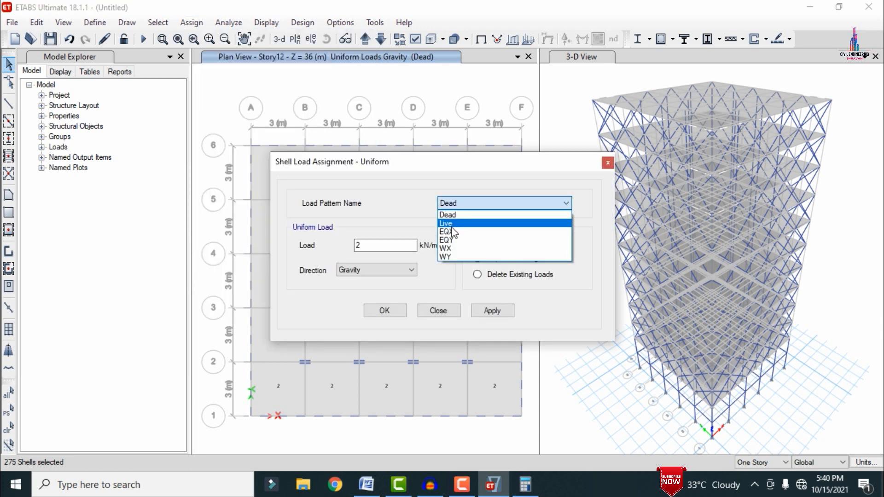
pyautogui.click(451, 226)
pyautogui.click(477, 242)
pyautogui.click(364, 245)
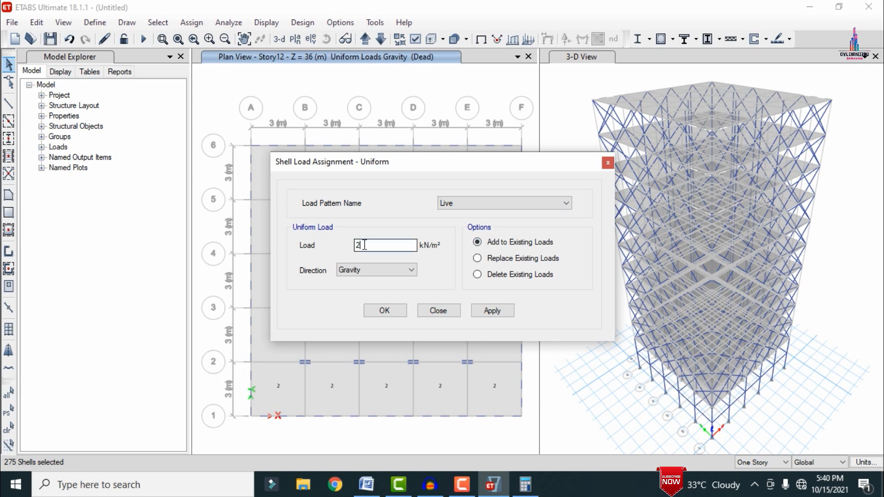
pyautogui.moveTo(364, 245); pyautogui.dragTo(356, 249)
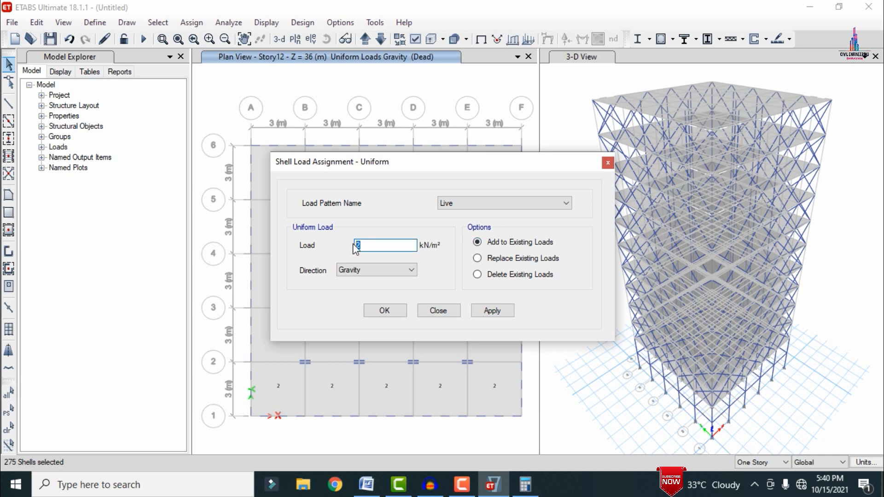
pyautogui.click(499, 311)
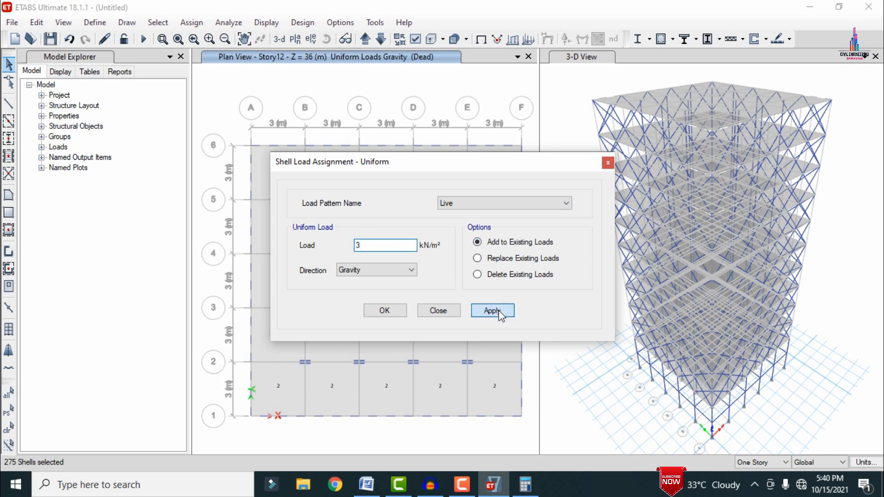
pyautogui.click(377, 311)
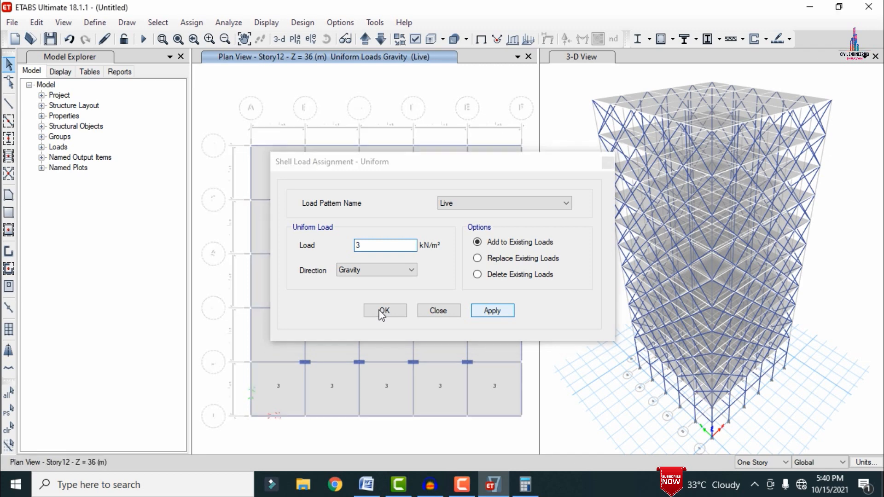
# Step: Finish the Live slab load assignment and add the default design load combinations for Concrete Frame Design
pyautogui.click(383, 312)
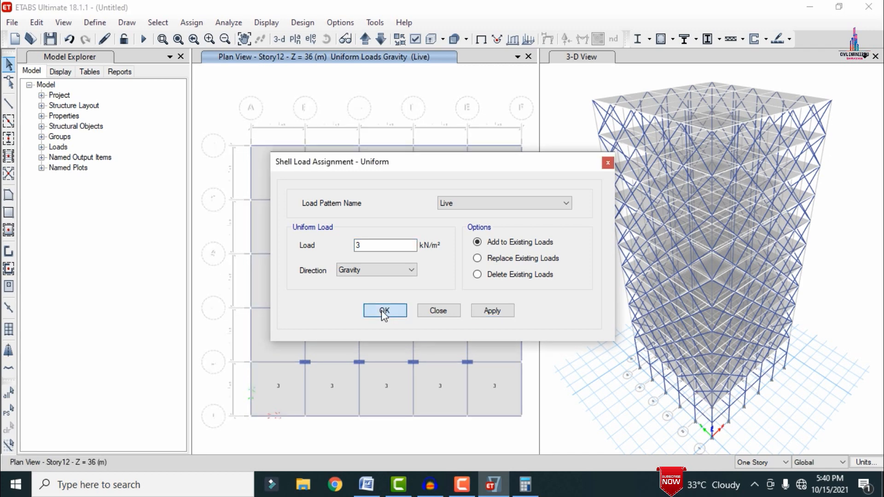
pyautogui.click(389, 311)
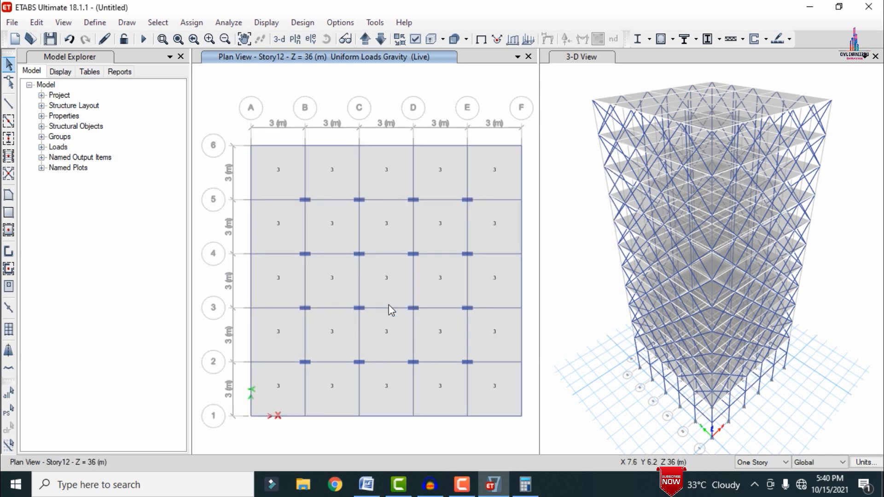
pyautogui.click(95, 22)
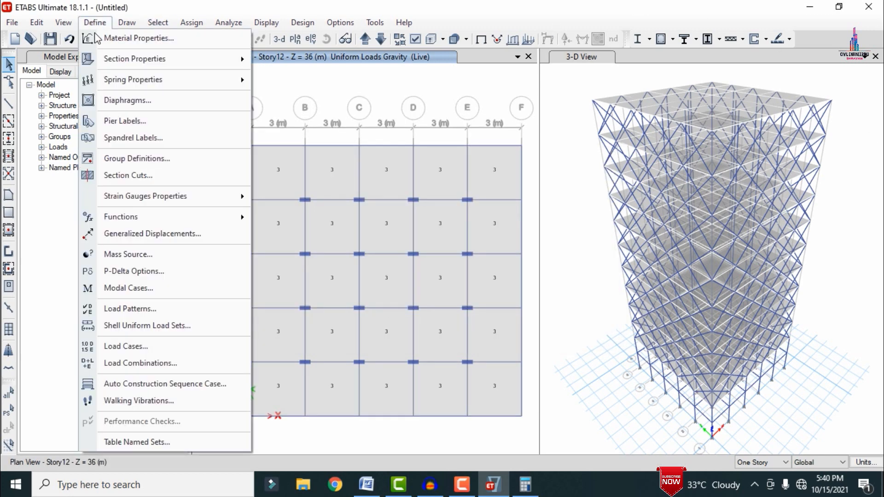
pyautogui.click(155, 360)
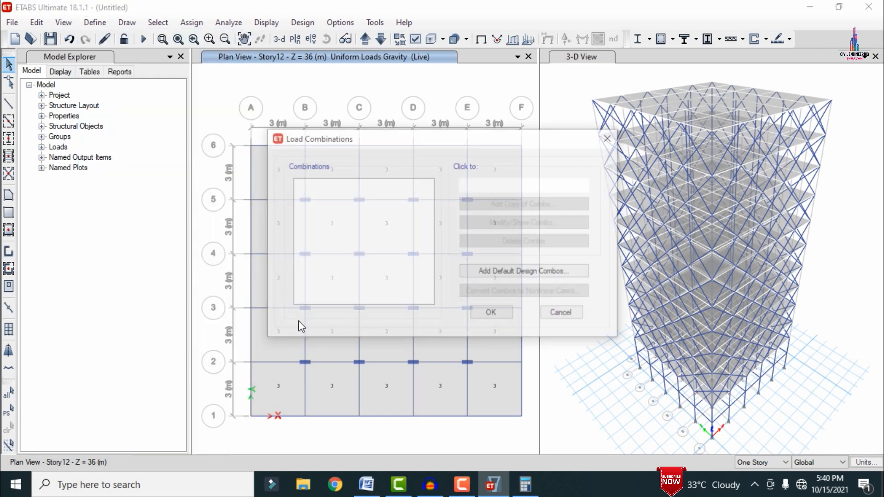
pyautogui.click(516, 273)
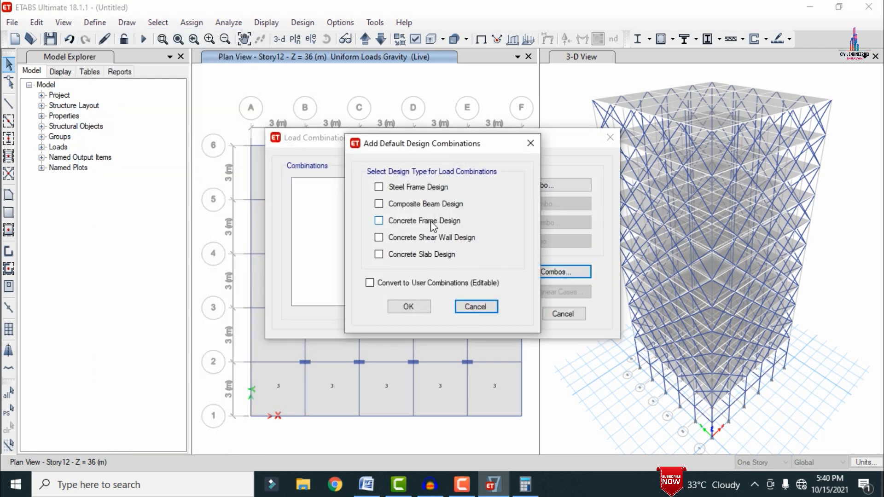
pyautogui.click(415, 224)
pyautogui.click(409, 307)
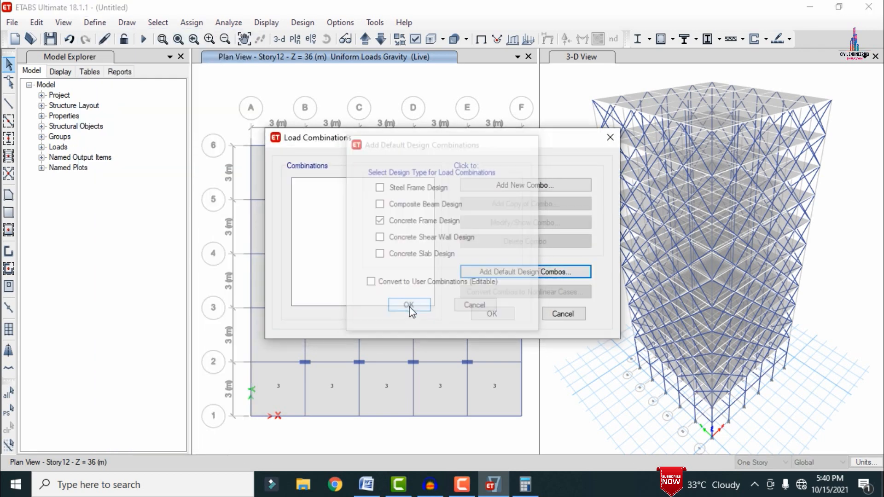
pyautogui.click(490, 314)
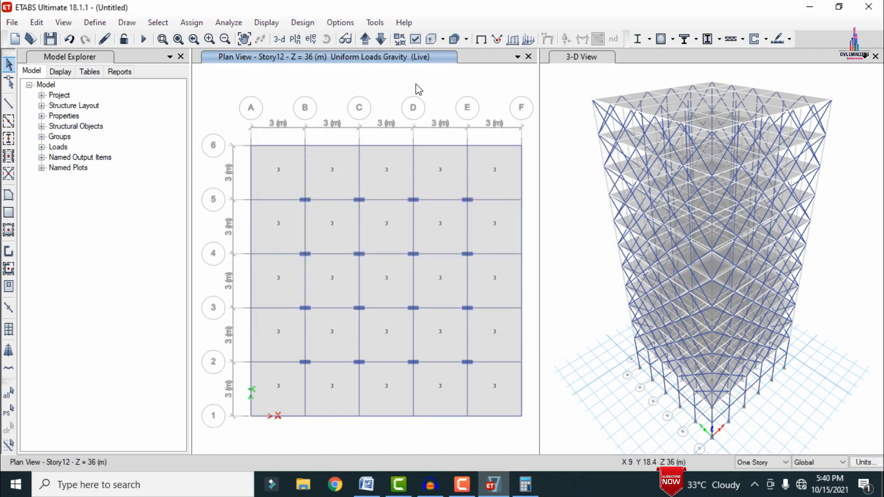
# Step: Select all joints at the Base level and assign fixed restraints, restraining all translations and rotations
pyautogui.click(370, 41)
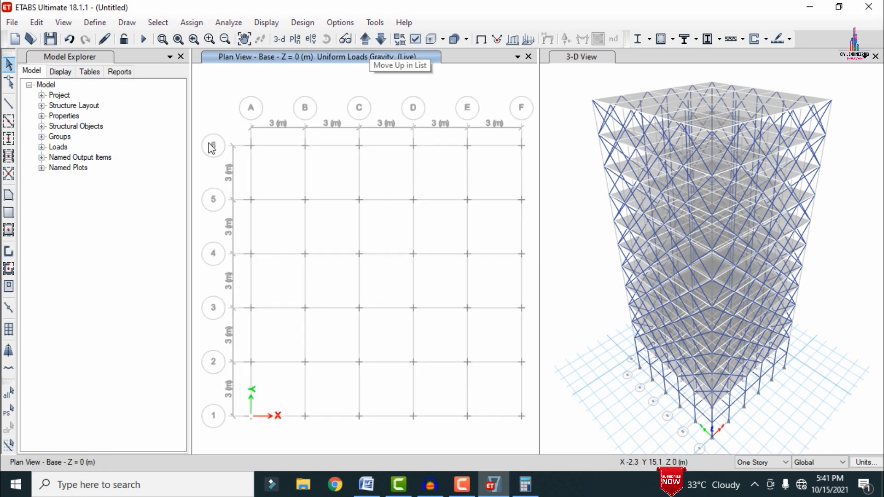
pyautogui.moveTo(207, 126); pyautogui.dragTo(530, 426)
pyautogui.click(191, 22)
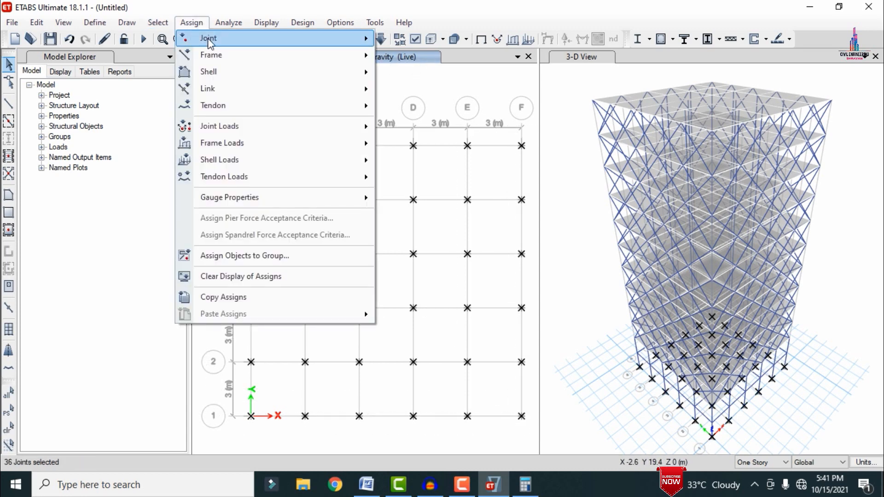
pyautogui.moveTo(211, 41)
pyautogui.click(414, 39)
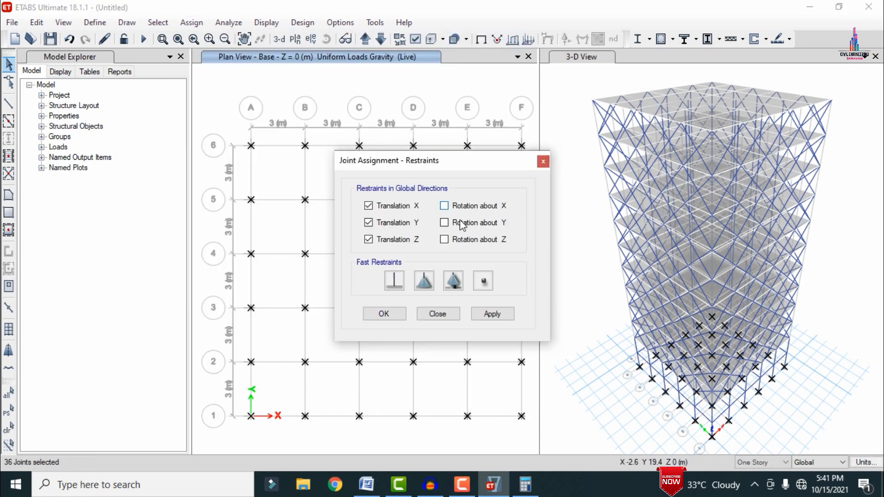
pyautogui.click(396, 285)
pyautogui.click(491, 315)
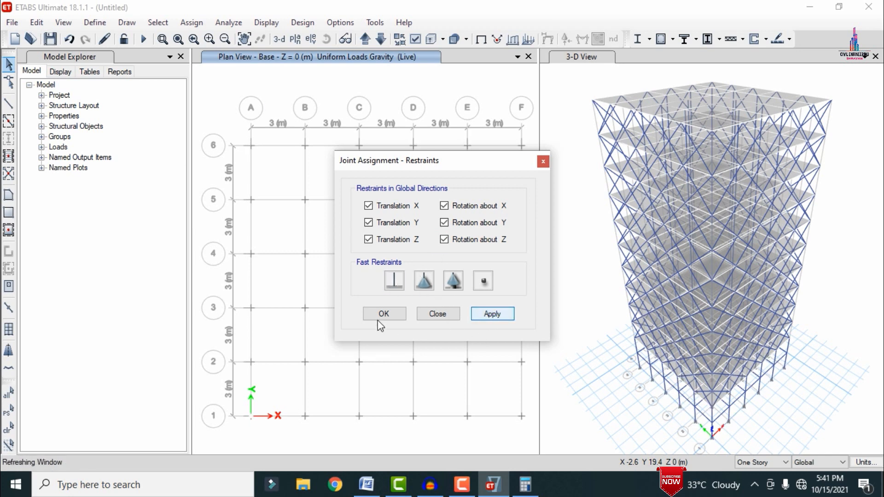
pyautogui.click(382, 315)
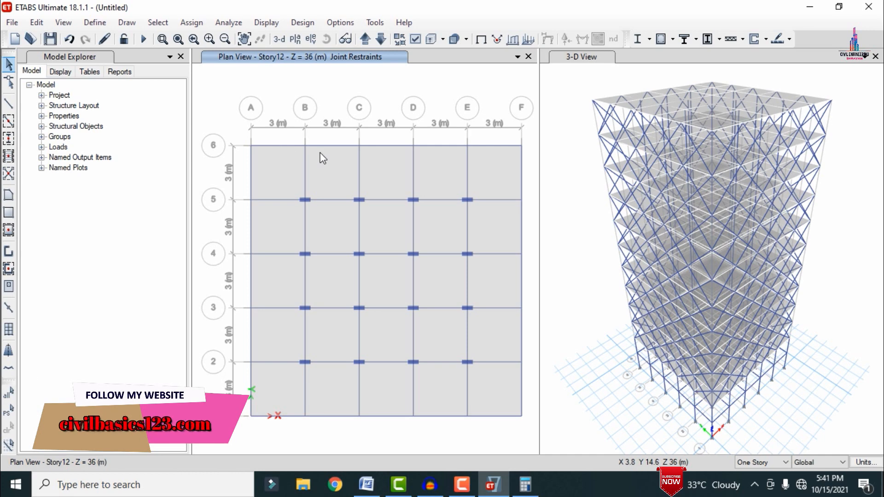
# Step: Select the entire model and assign diaphragm D1 to its joints
pyautogui.hotkey('ctrl', 'a')
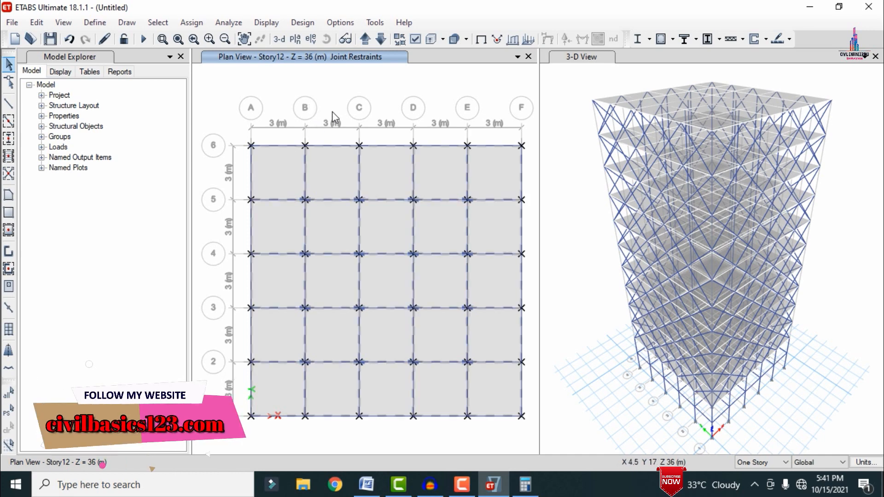
pyautogui.click(191, 23)
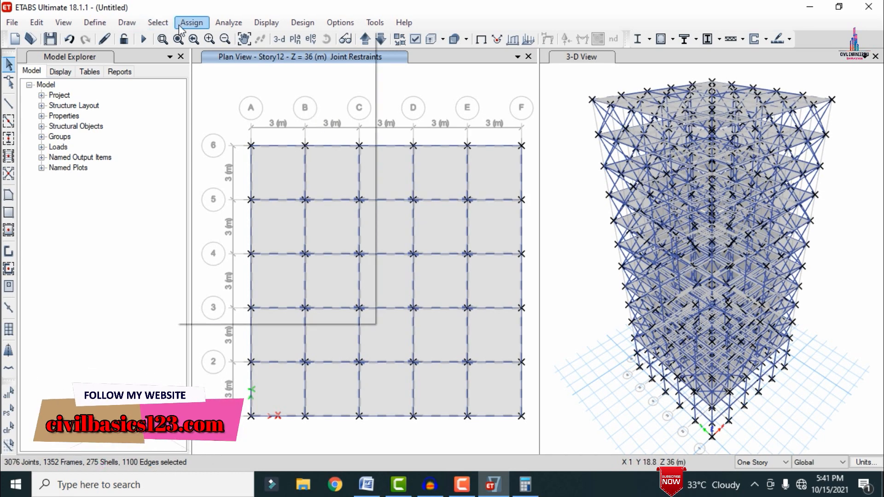
pyautogui.moveTo(357, 45)
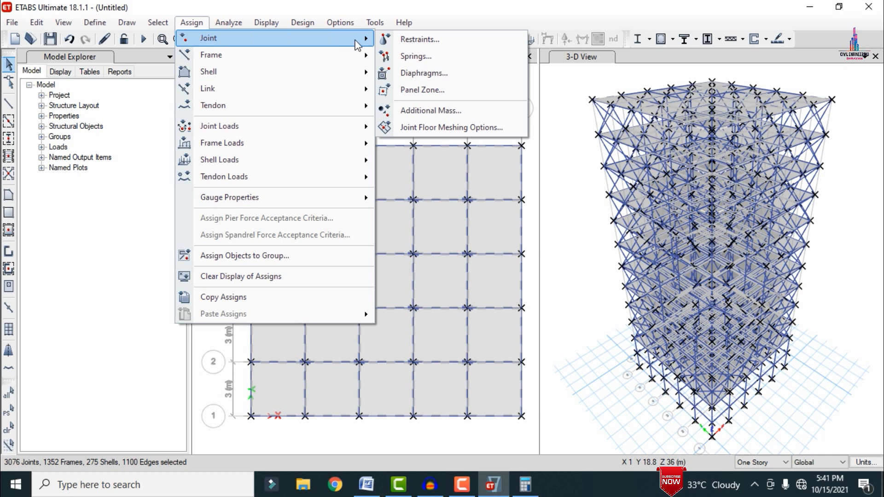
pyautogui.click(427, 78)
pyautogui.click(371, 157)
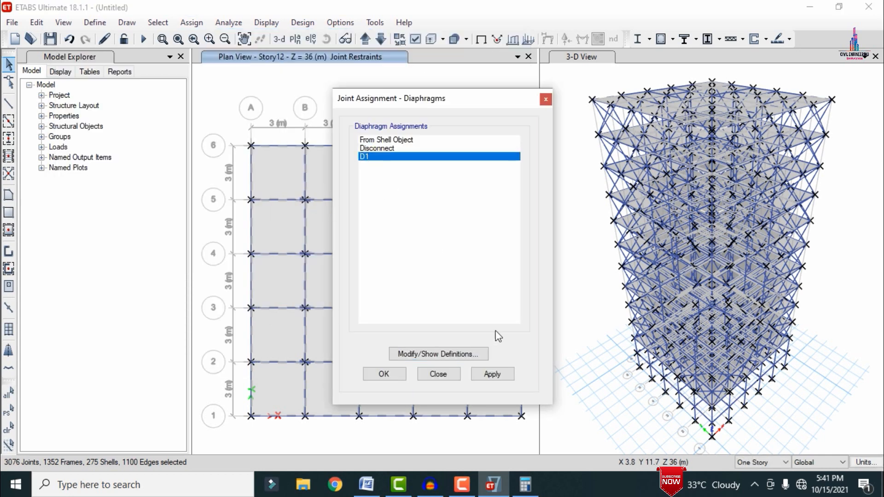
pyautogui.click(488, 375)
pyautogui.click(384, 375)
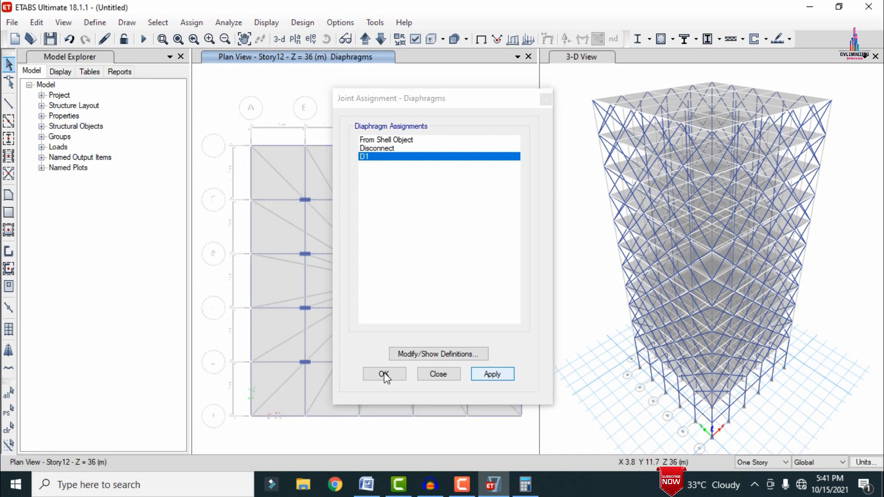
pyautogui.click(383, 374)
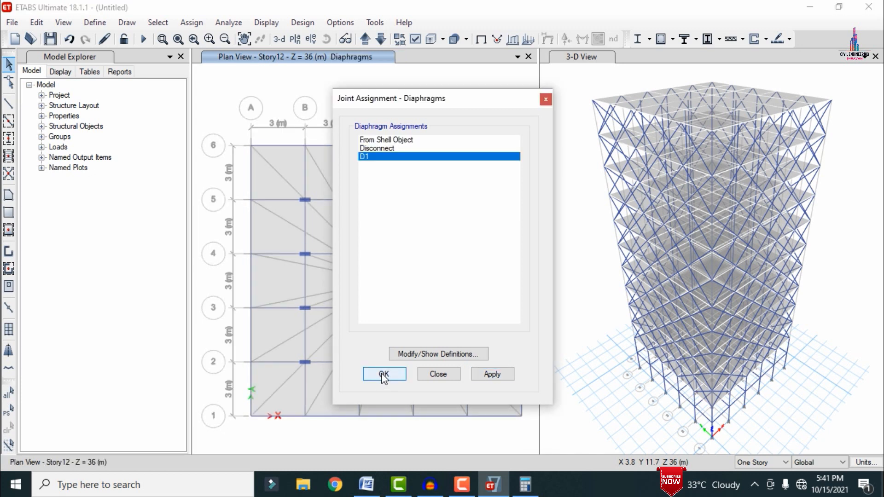
pyautogui.click(419, 371)
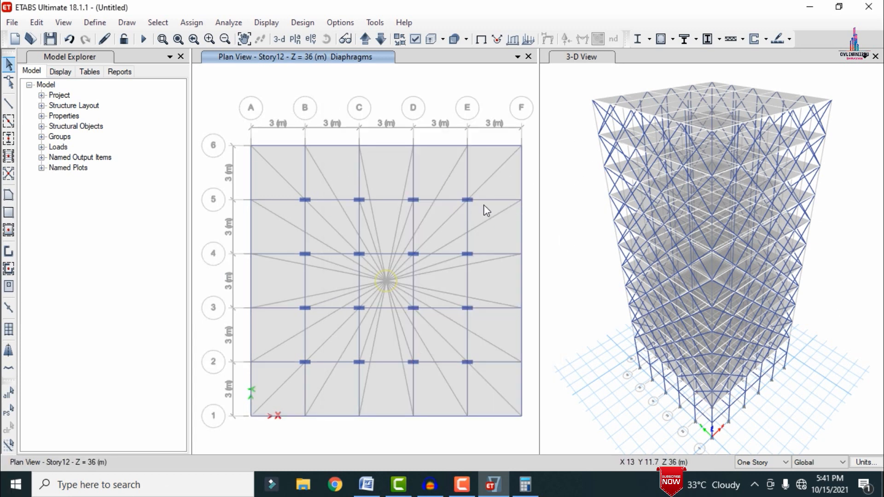
# Step: Open the load cases to run settings and start the analysis from there
pyautogui.click(228, 22)
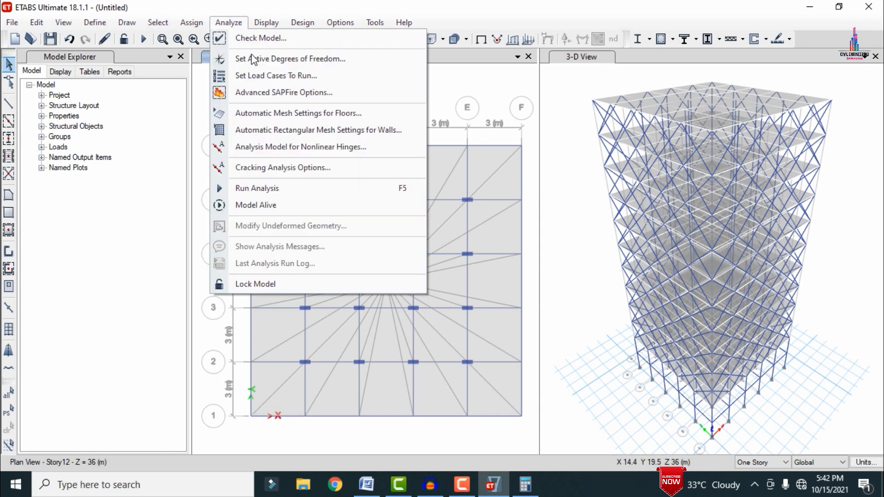
pyautogui.click(272, 76)
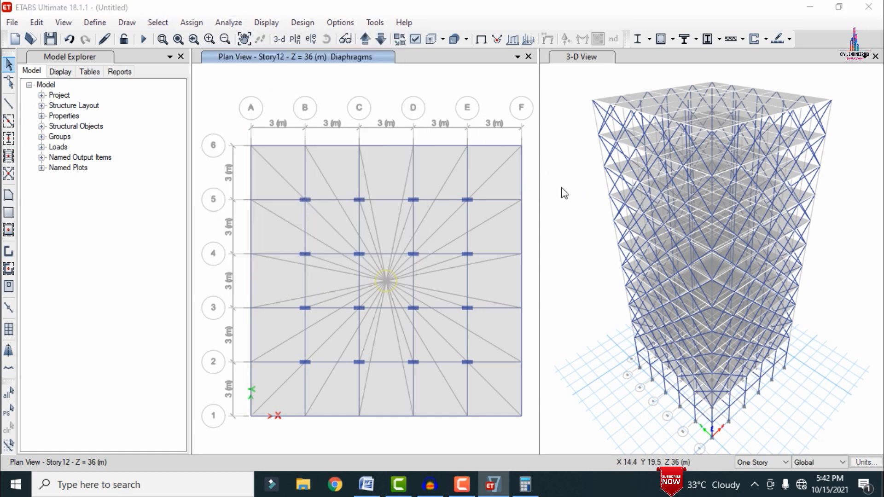
pyautogui.click(655, 343)
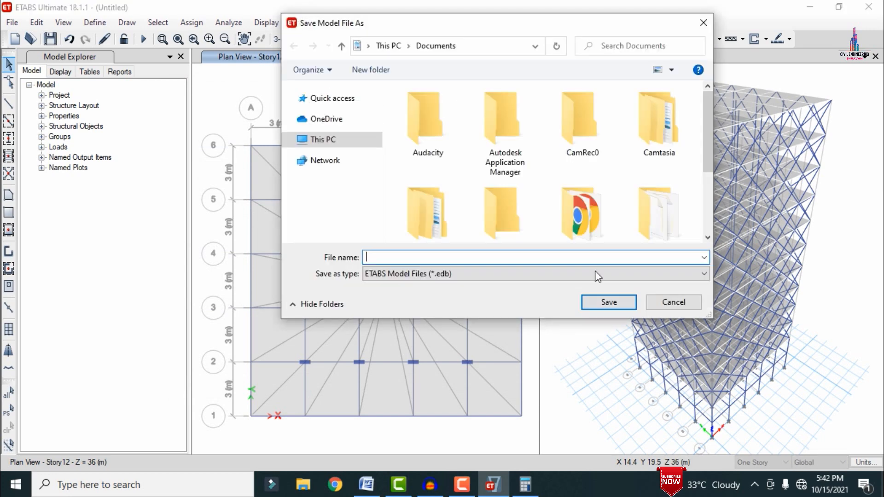
# Step: Save the model as Dia in a new Desktop folder named Dia and run the analysis
pyautogui.click(323, 139)
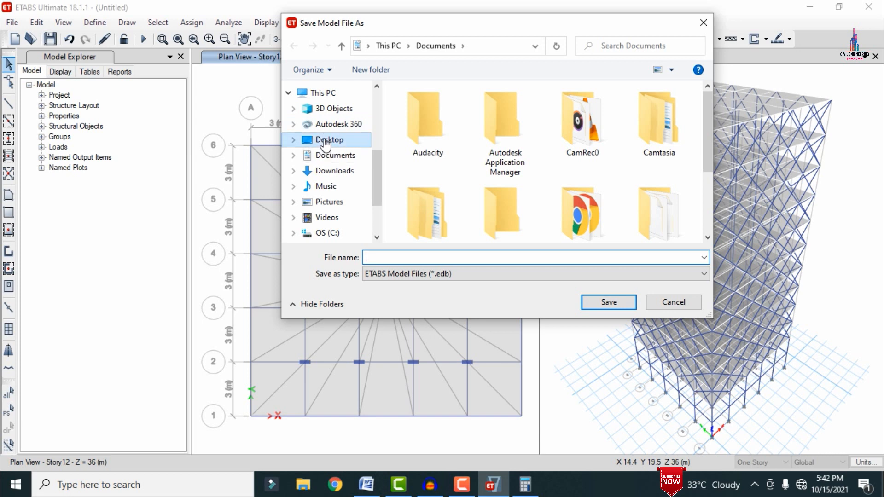
pyautogui.click(366, 71)
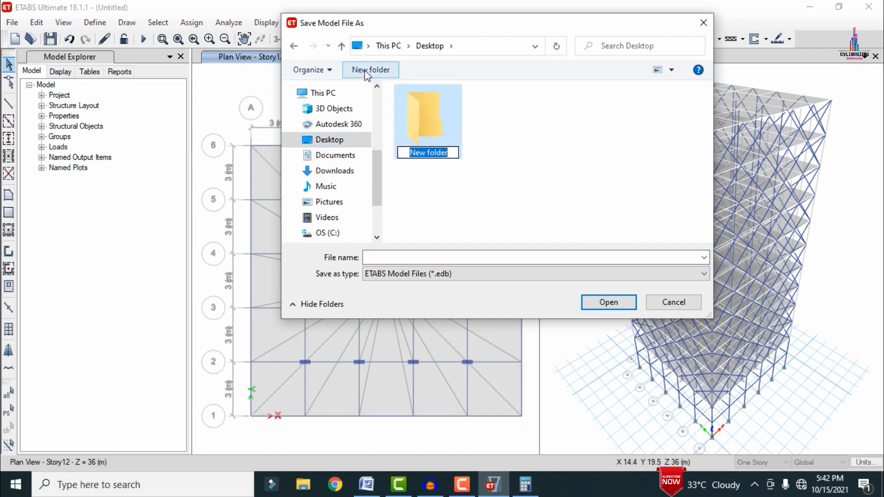
pyautogui.write('Dia')
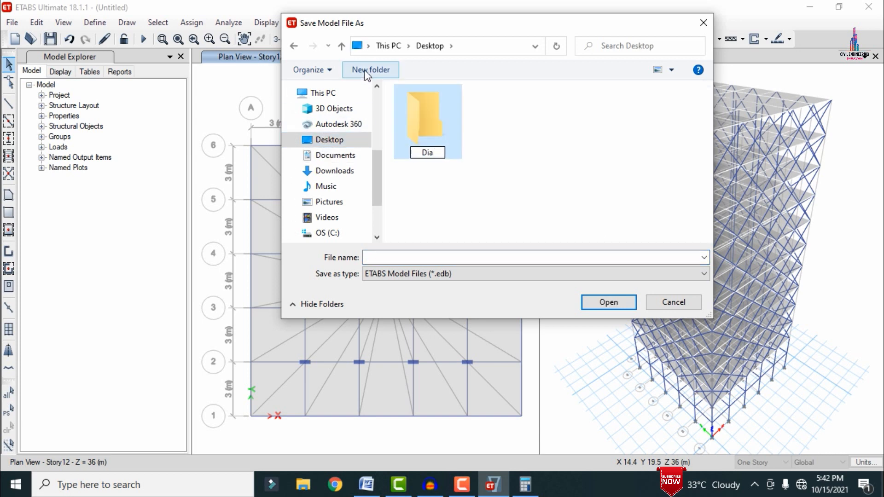
pyautogui.click(453, 115)
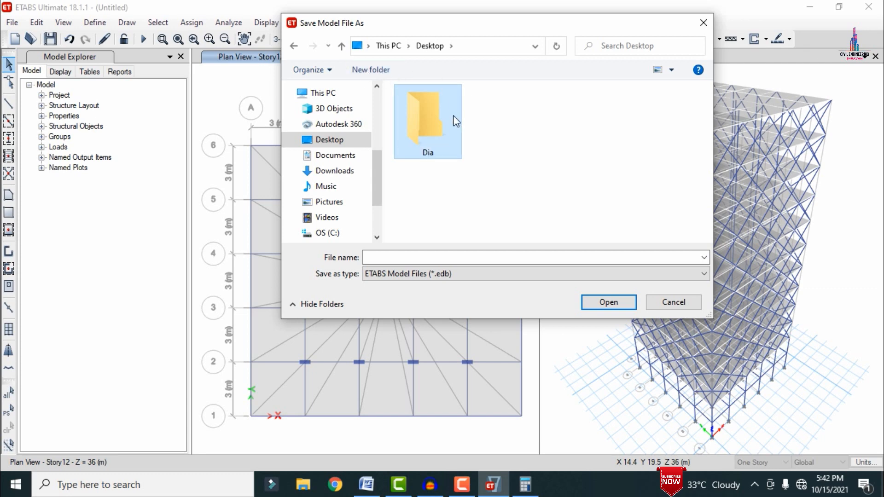
pyautogui.doubleClick(454, 116)
pyautogui.click(402, 257)
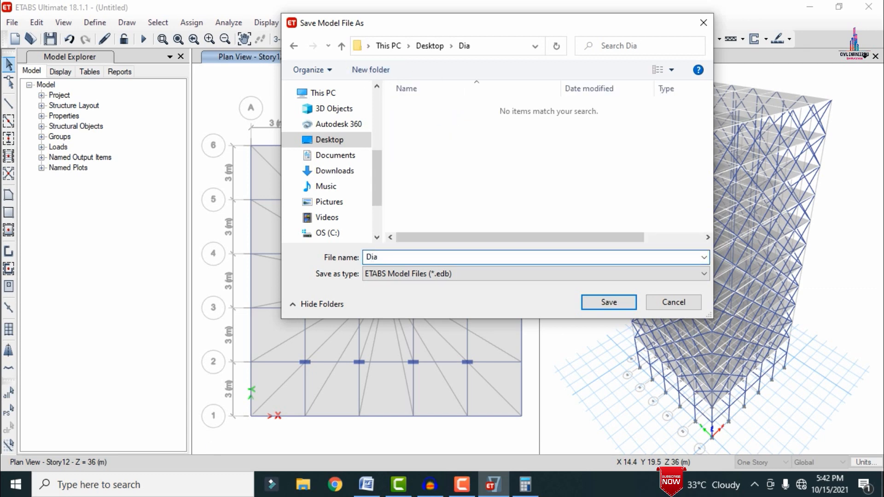
pyautogui.press('Return')
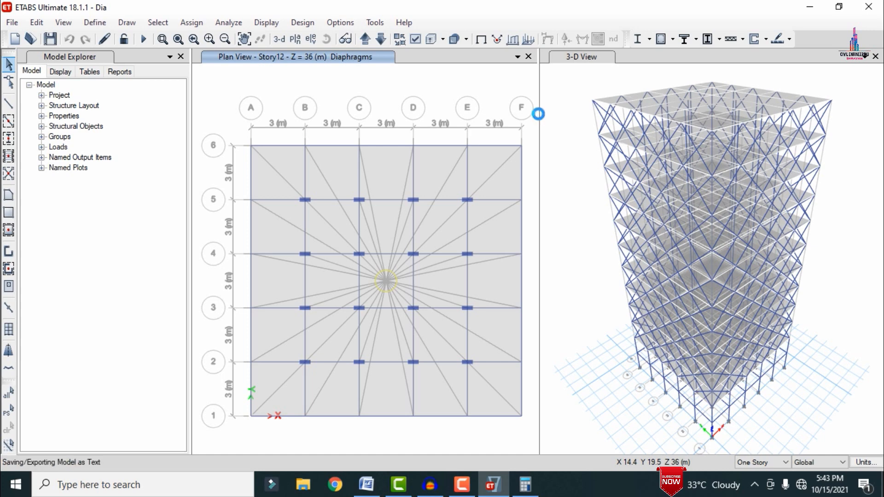
pyautogui.press('F5')
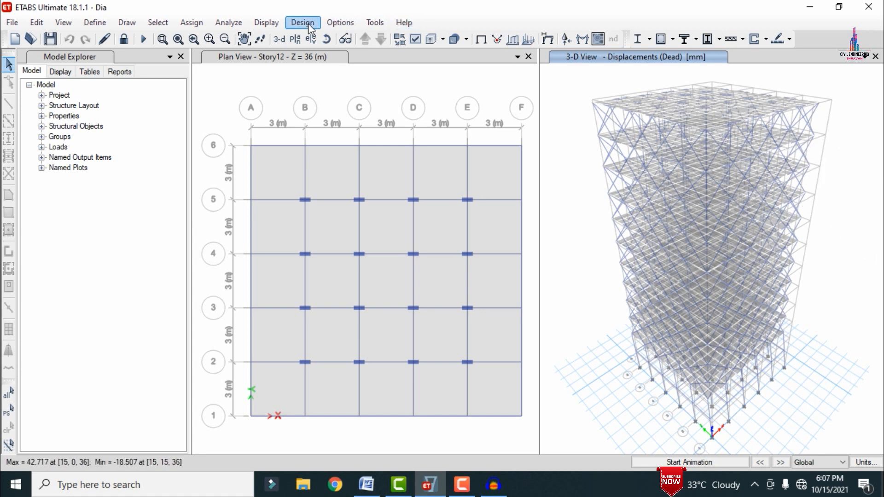
# Step: Display the filled Shear 2-2 force diagram of the frames for the Dead case in the 3-D view
pyautogui.click(267, 23)
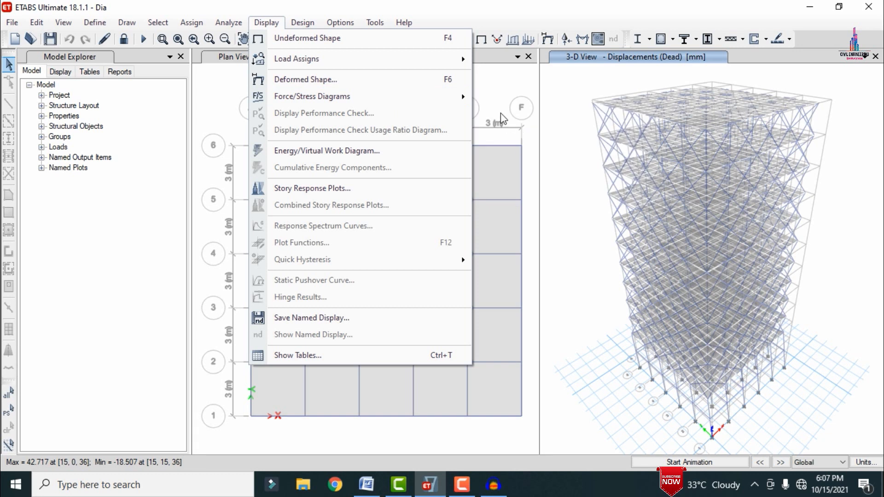
pyautogui.moveTo(345, 97)
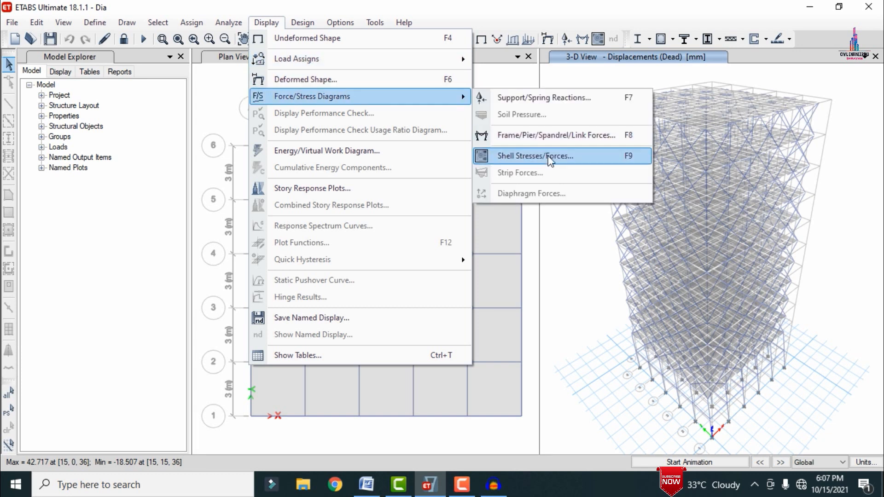
pyautogui.click(544, 139)
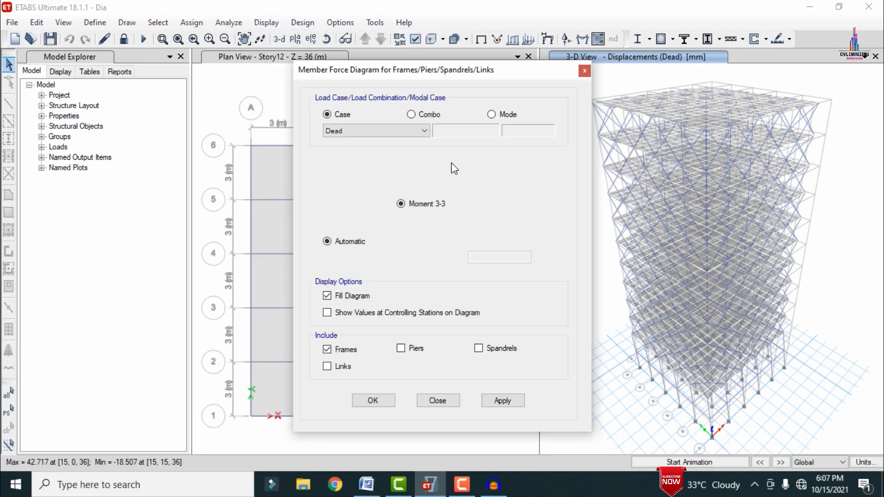
pyautogui.click(354, 188)
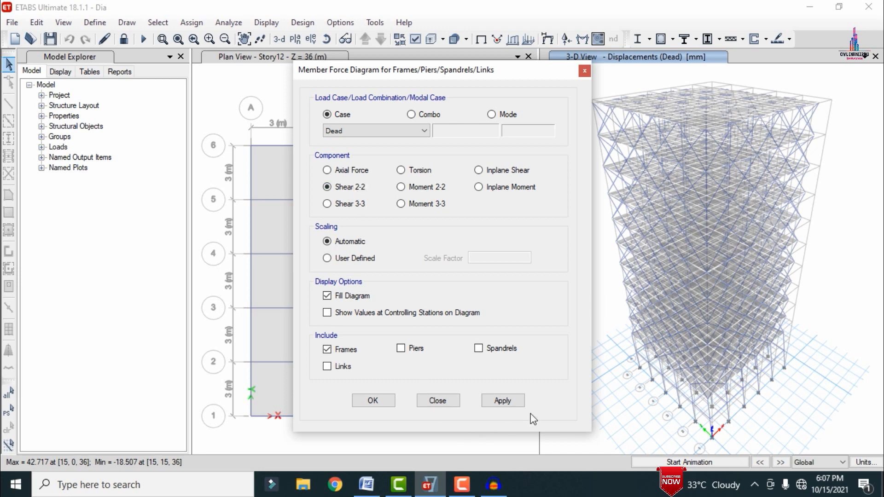
pyautogui.click(513, 399)
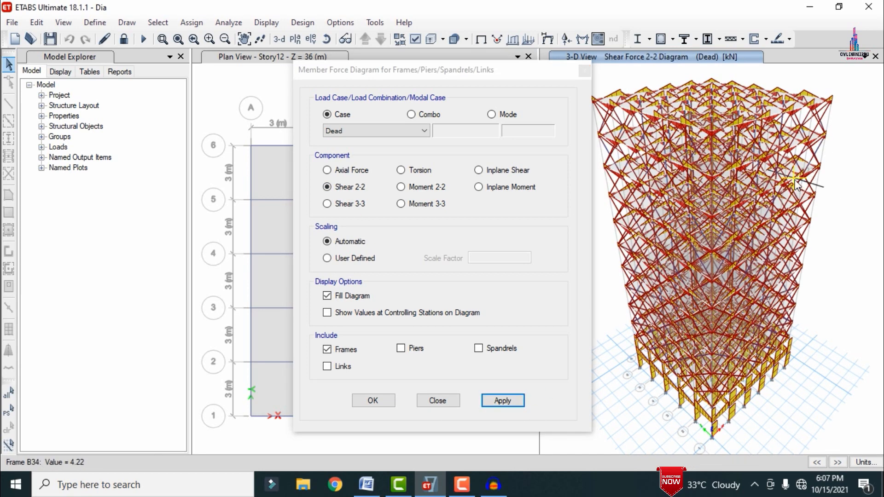
# Step: Display the Moment 3-3 diagram of the frames for the Dead case and save the model
pyautogui.click(420, 207)
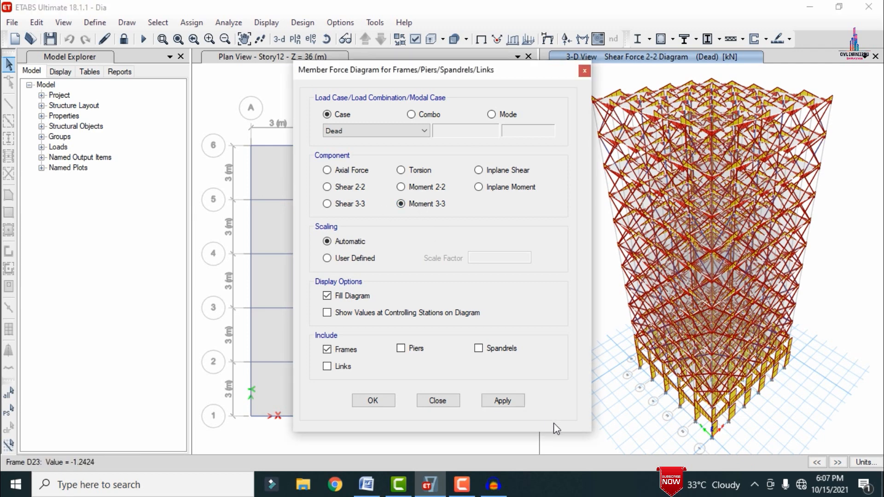
pyautogui.click(514, 403)
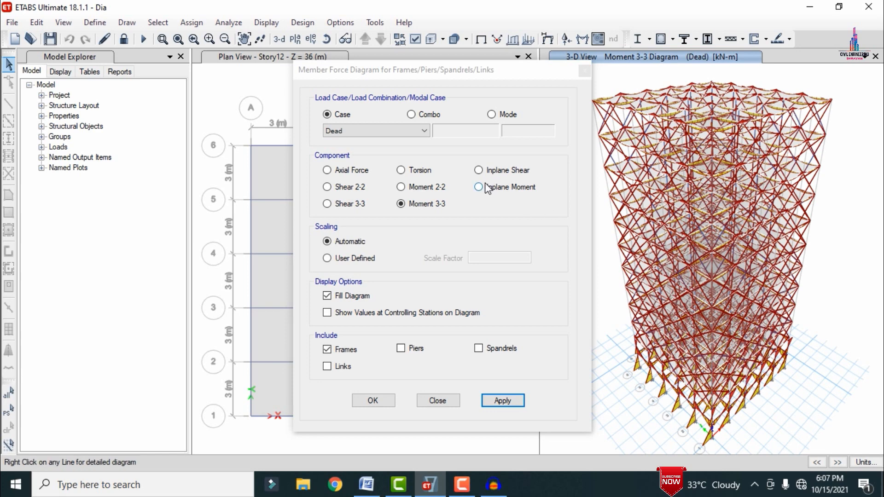
pyautogui.click(382, 403)
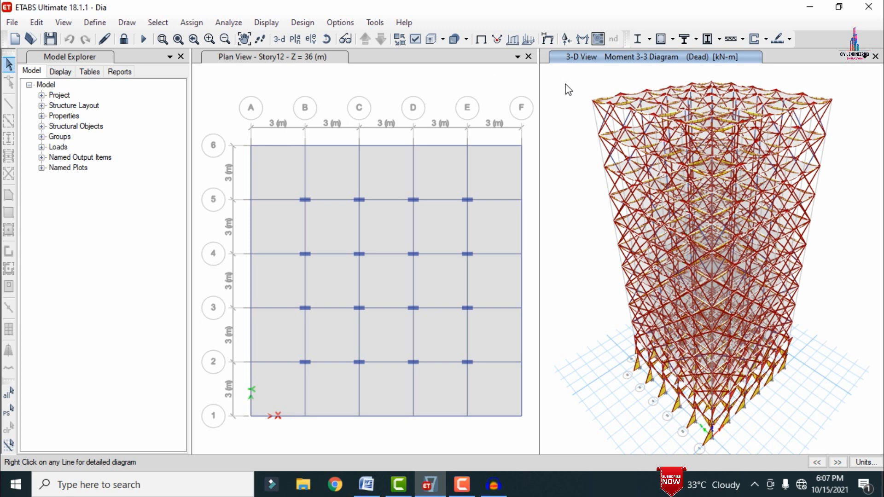
pyautogui.hotkey('ctrl', 's')
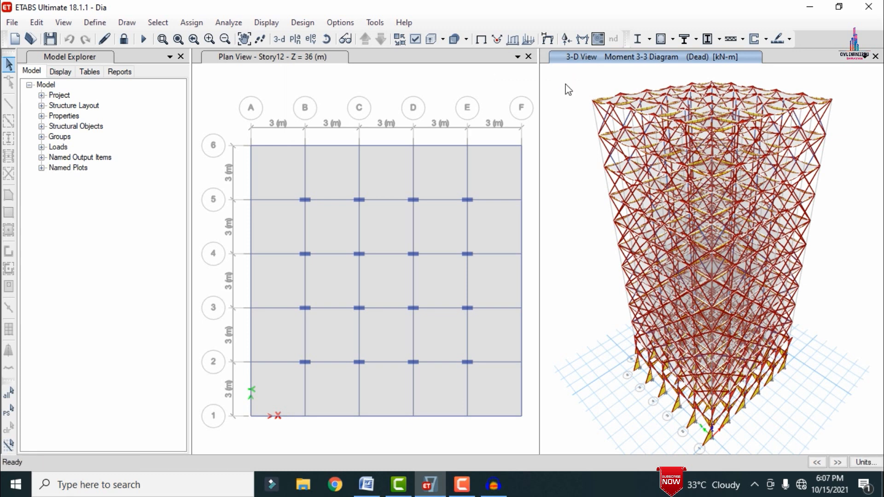
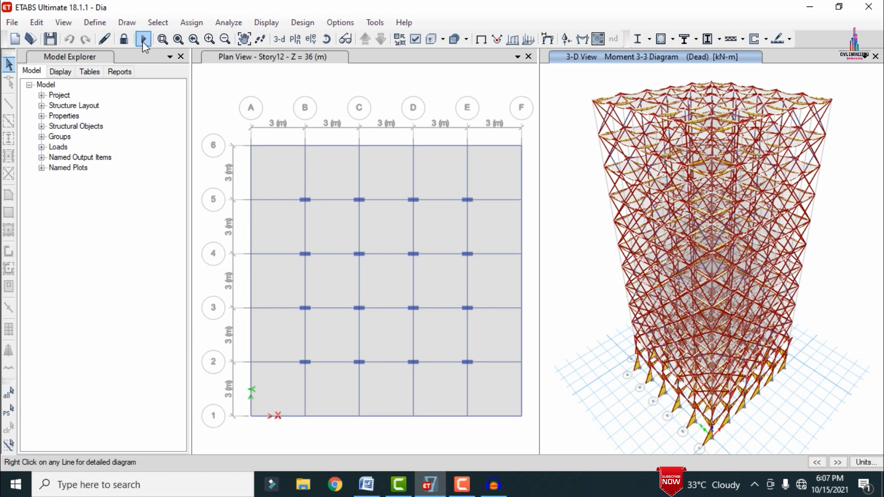
# Step: Unlock the analyzed model and bring the plan view to Story2 at Z = 6 m
pyautogui.click(123, 39)
pyautogui.click(472, 291)
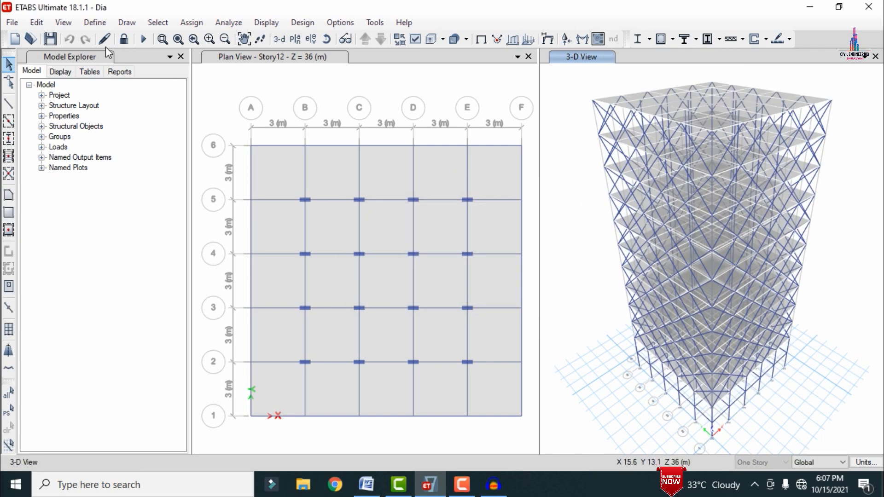
pyautogui.click(322, 82)
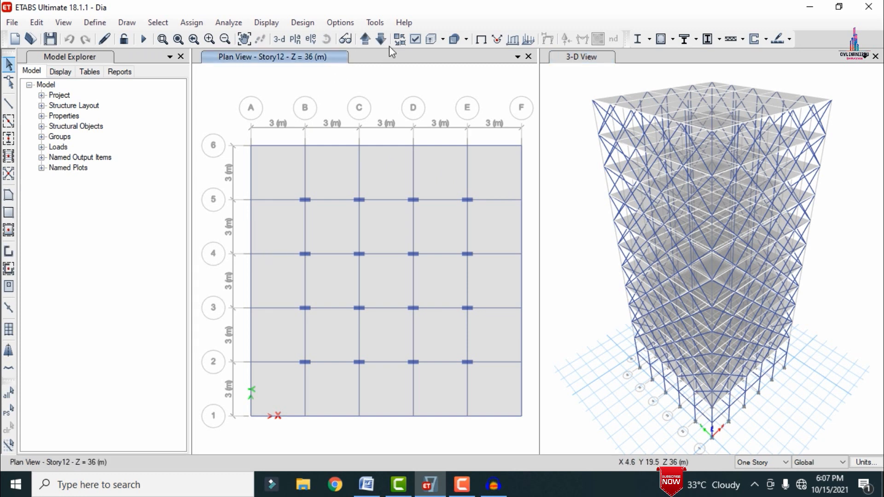
pyautogui.click(366, 40)
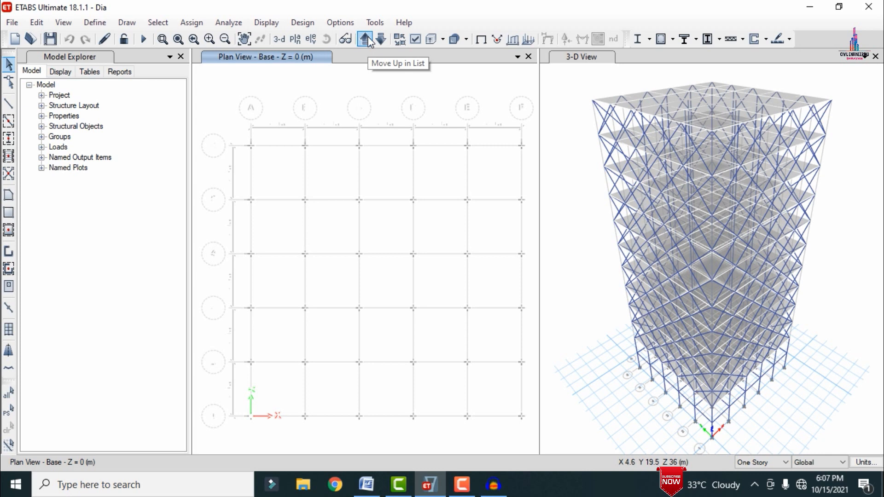
pyautogui.click(366, 40)
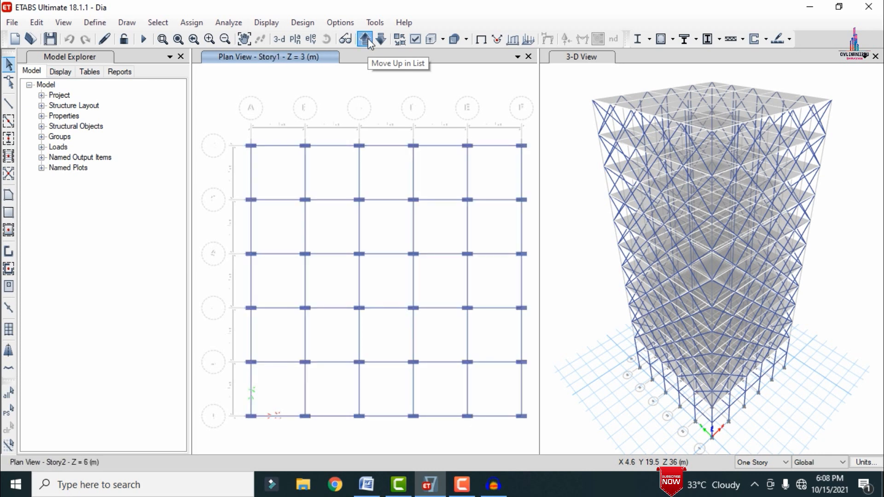
pyautogui.click(366, 40)
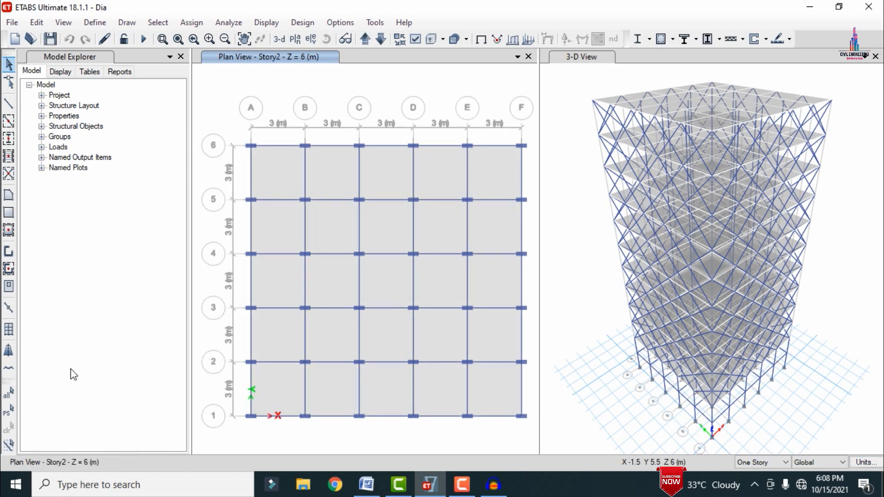
# Step: Add auto-width design strips on Story12 along the X grid direction of grid system G1, in strip layer A
pyautogui.click(29, 23)
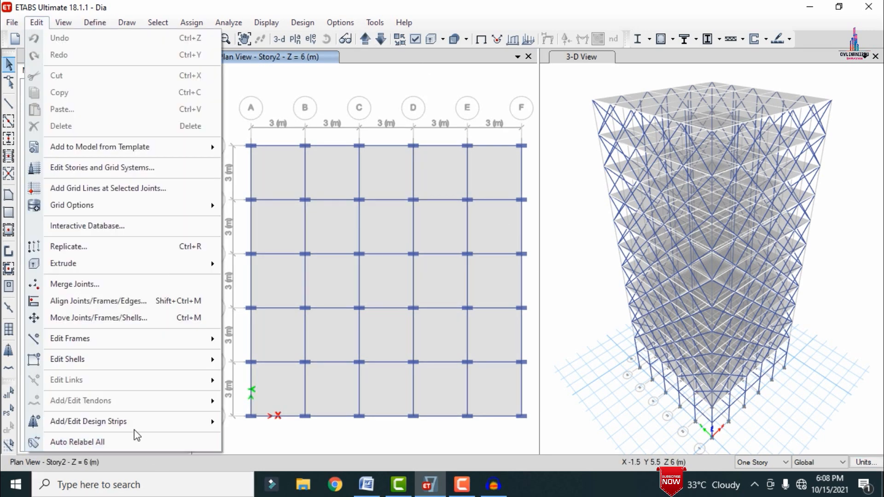
pyautogui.moveTo(135, 423)
pyautogui.click(275, 419)
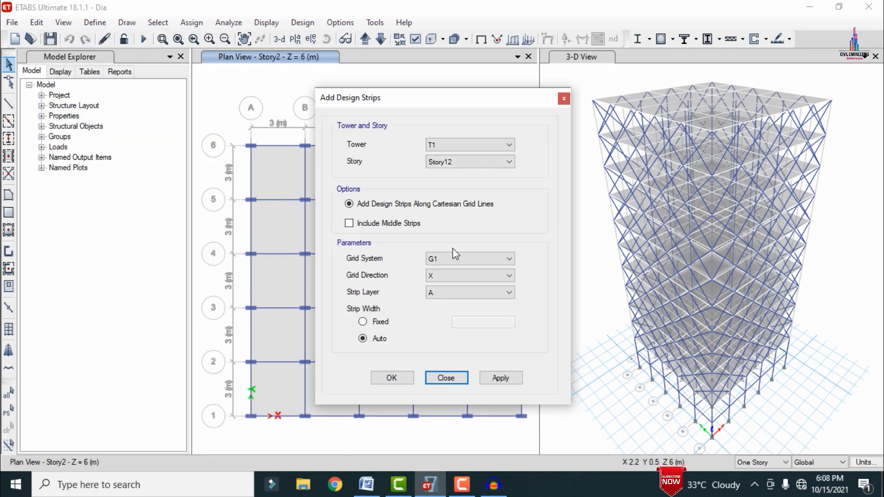
pyautogui.click(442, 161)
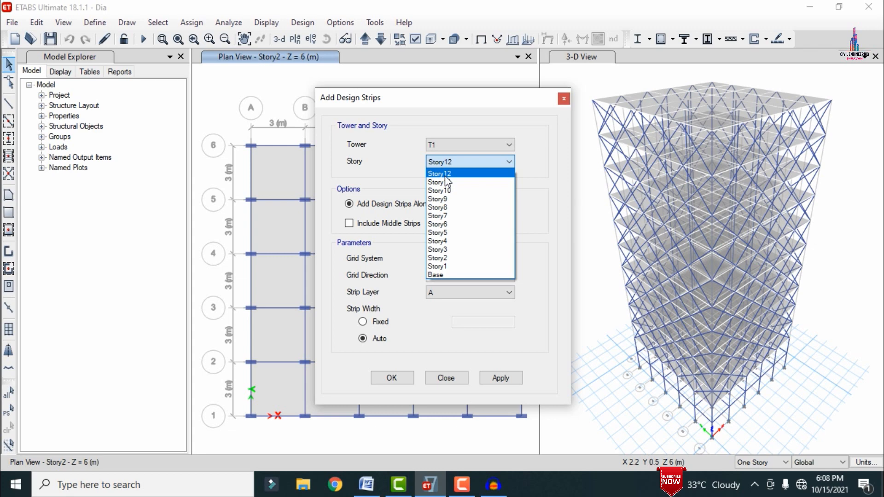
pyautogui.click(445, 175)
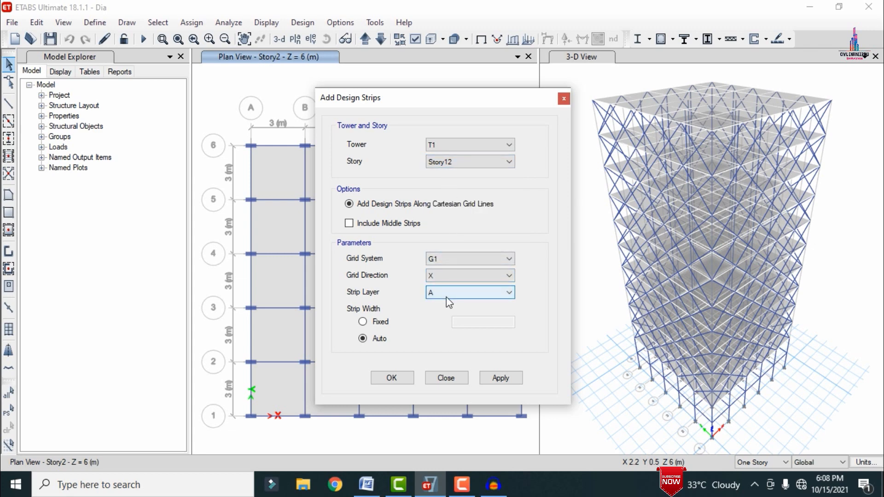
pyautogui.click(504, 377)
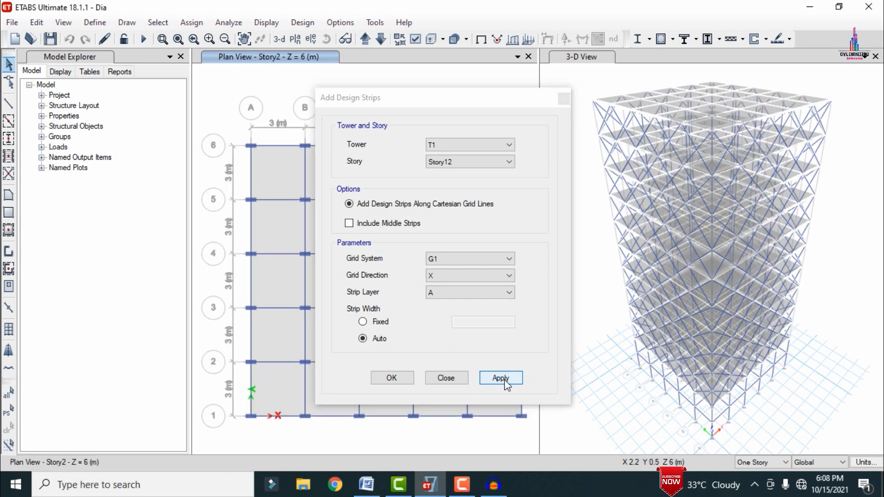
# Step: Add auto-width design strips on Story12 along the Y grid direction, in strip layer B
pyautogui.click(457, 275)
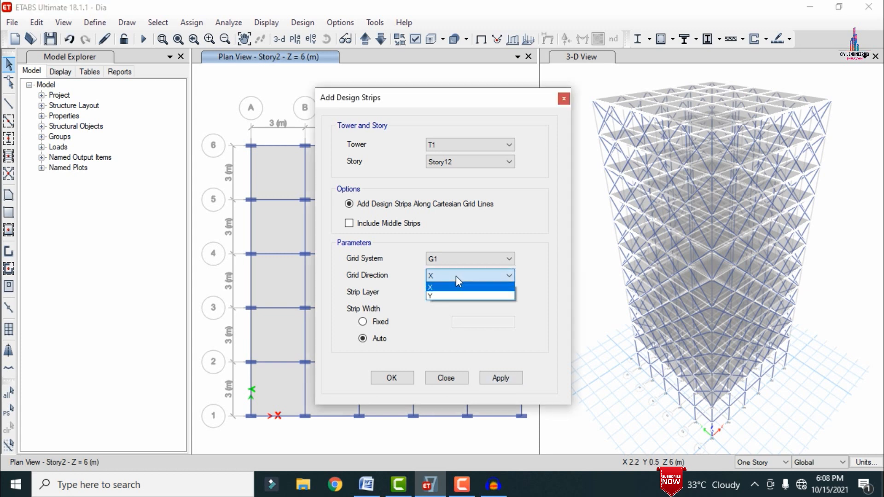
pyautogui.click(440, 294)
pyautogui.click(440, 295)
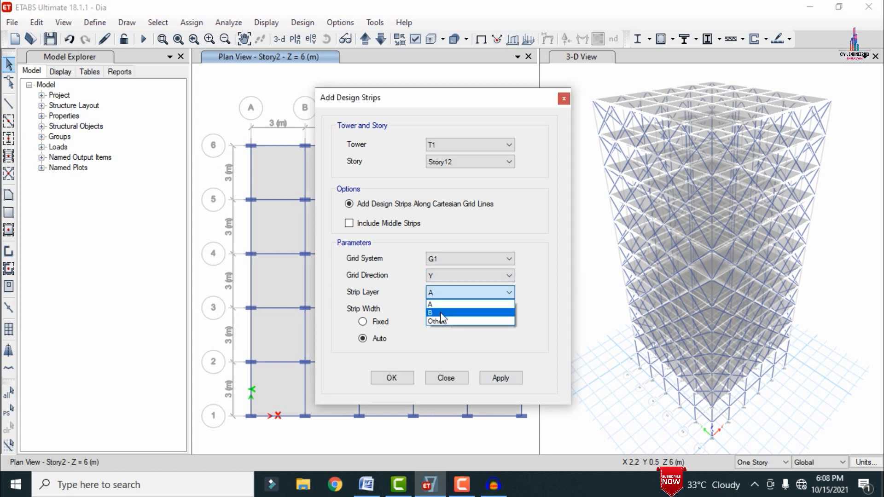
pyautogui.click(440, 311)
pyautogui.click(502, 381)
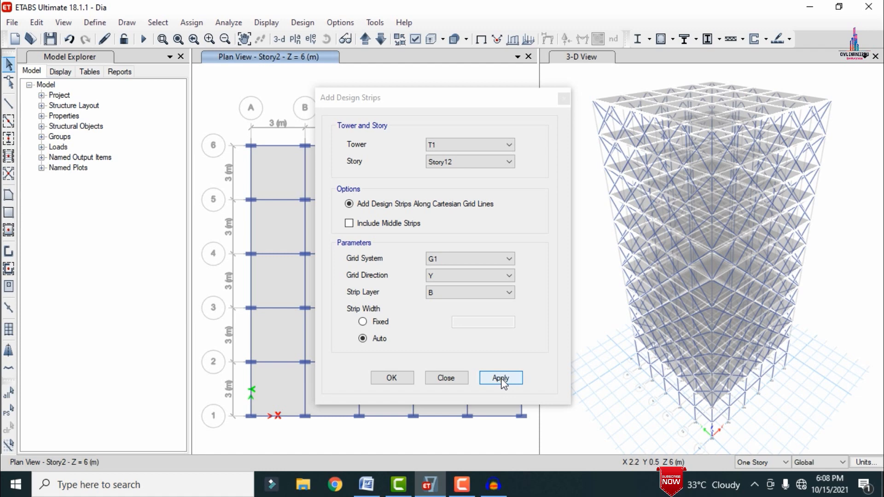
# Step: Add the X and Y direction design strips for each story from Story11 down to Story2, and finish adding strips
pyautogui.click(464, 161)
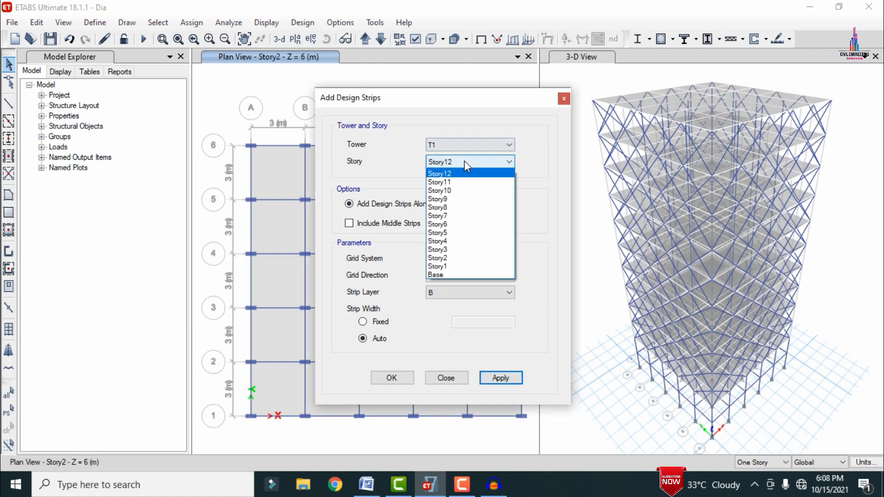
pyautogui.click(456, 182)
pyautogui.click(457, 276)
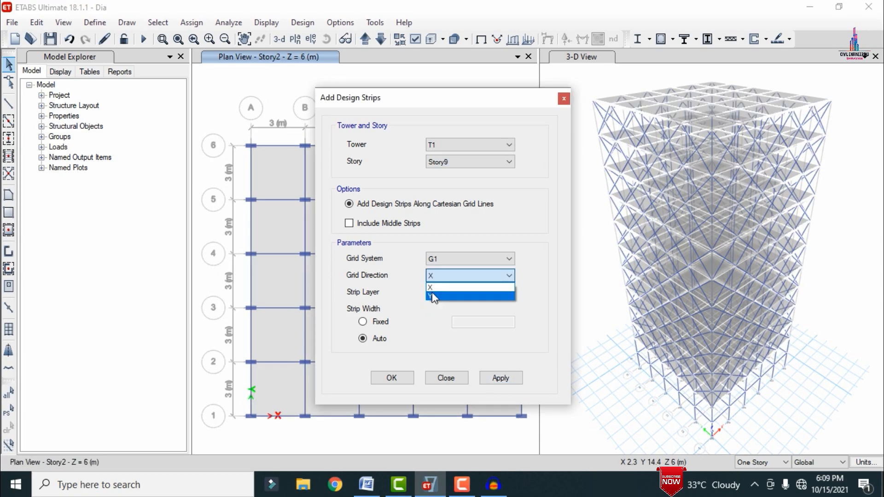
pyautogui.click(460, 296)
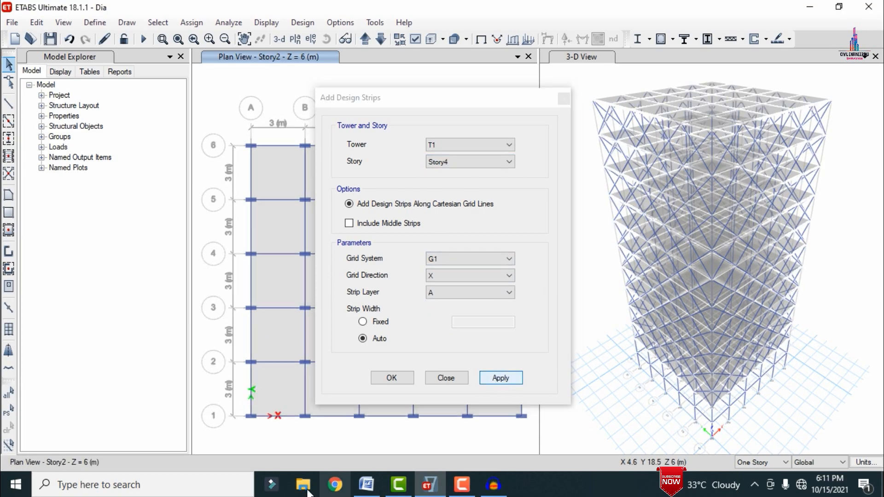
pyautogui.click(500, 381)
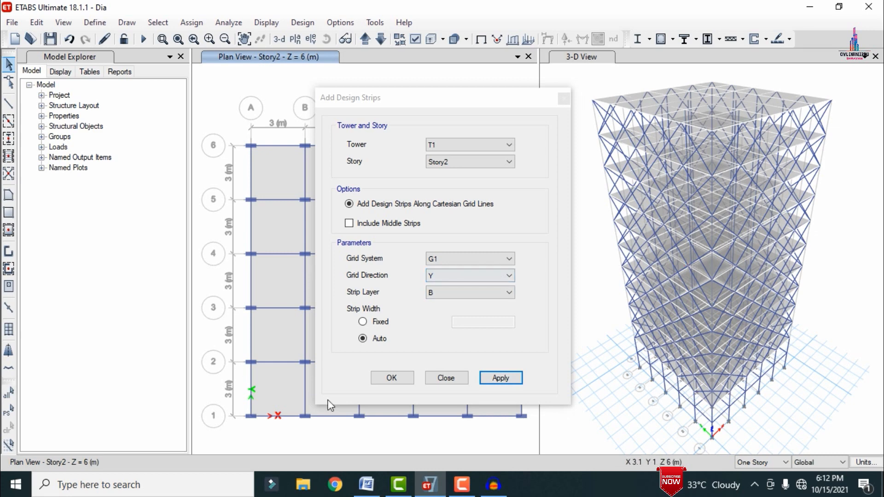
pyautogui.click(392, 378)
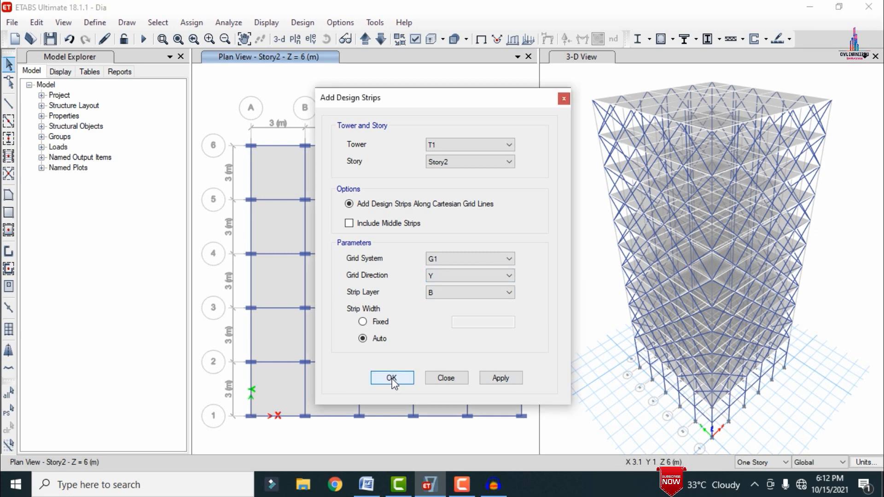
pyautogui.click(392, 378)
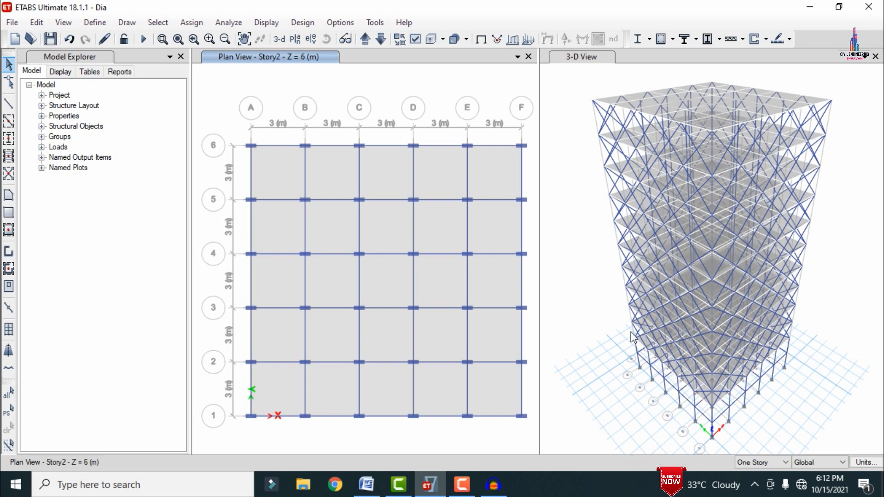
# Step: Rerun the analysis and accept the concrete frame design preferences with design code IS 456:2000
pyautogui.click(143, 39)
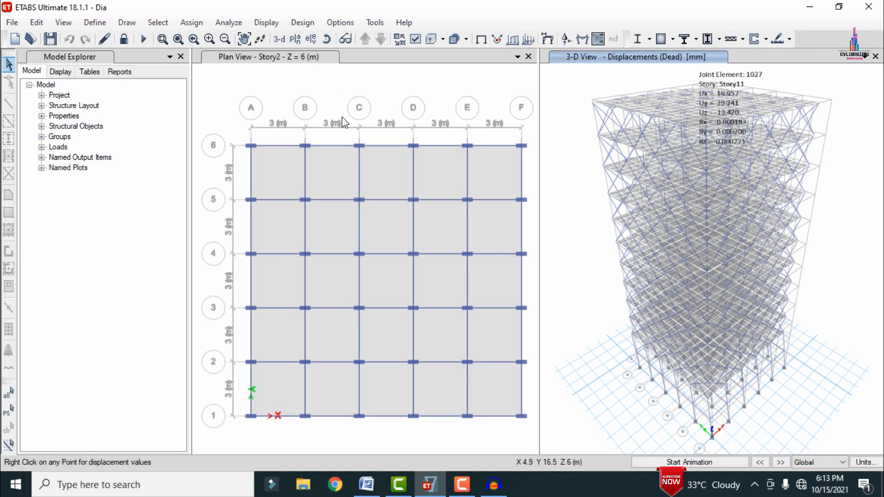
pyautogui.click(300, 23)
pyautogui.moveTo(321, 53)
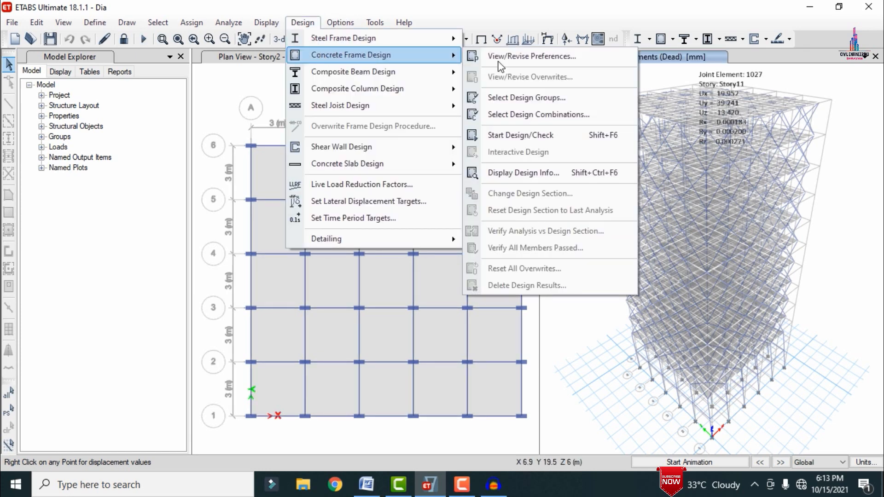
pyautogui.click(525, 59)
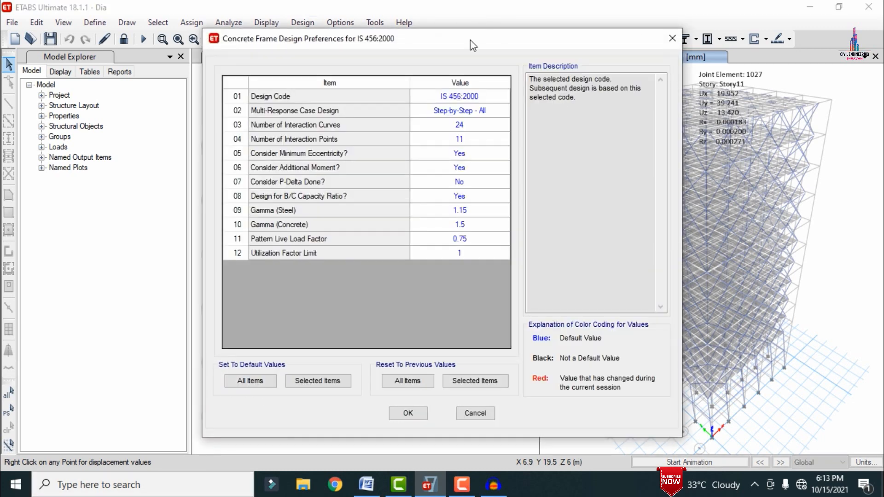
pyautogui.click(408, 413)
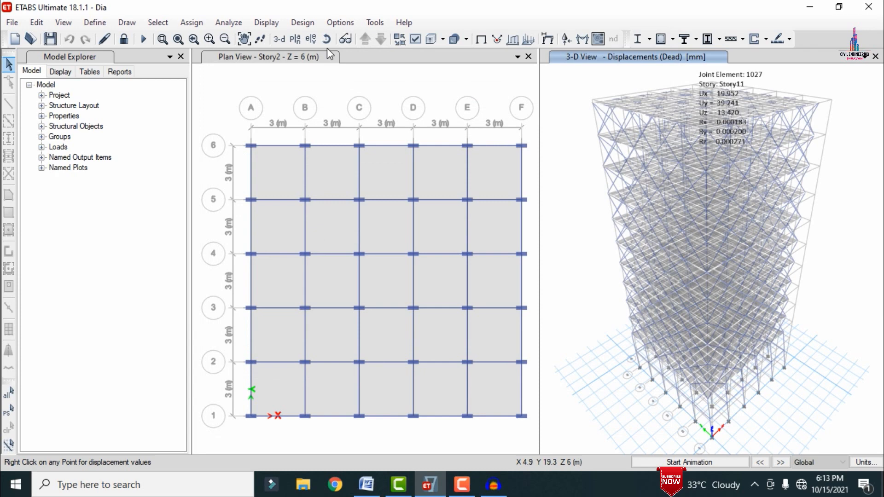
# Step: Run the concrete frame design/check on the analyzed model
pyautogui.click(302, 23)
pyautogui.moveTo(320, 51)
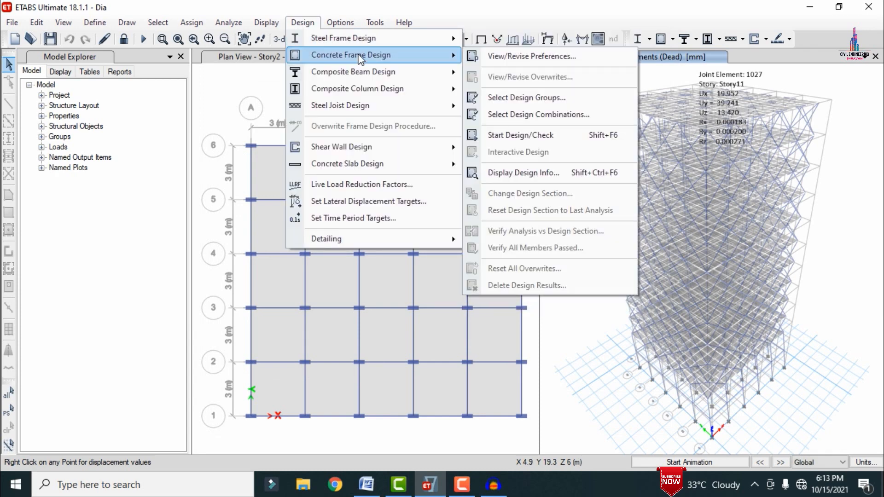
pyautogui.click(526, 137)
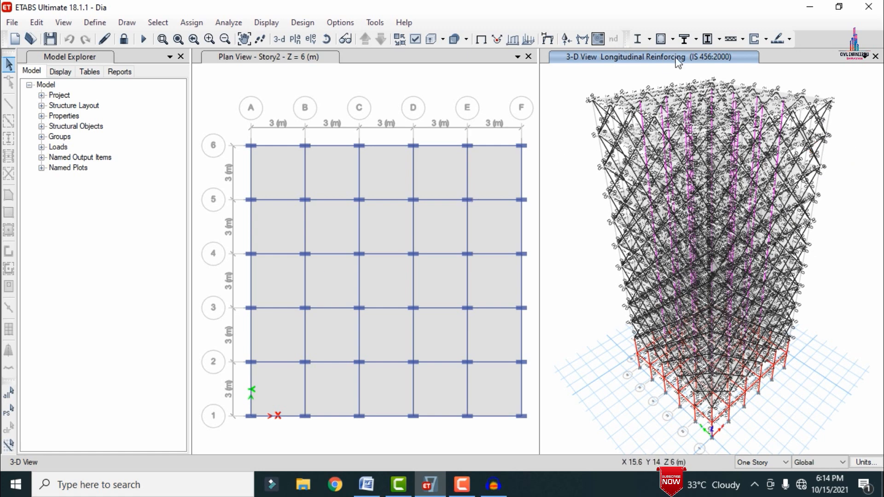
# Step: Accept the concrete slab design preferences with design code IS 456:2000
pyautogui.click(787, 41)
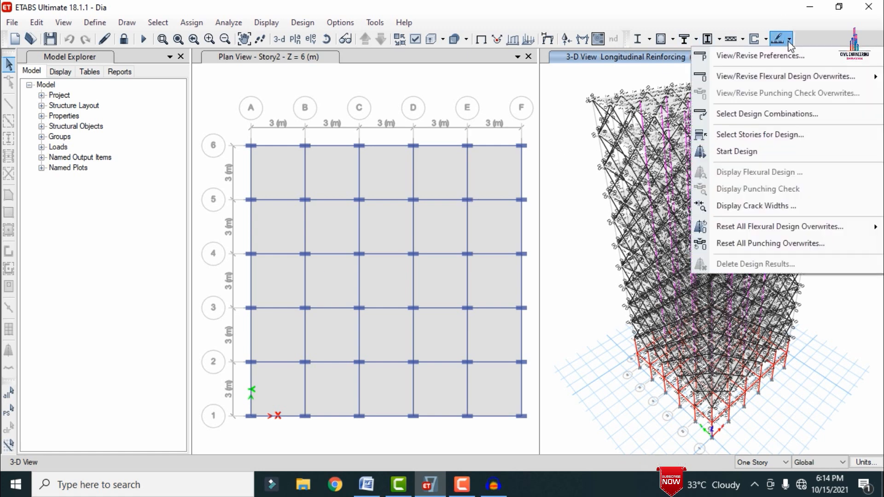
pyautogui.click(784, 55)
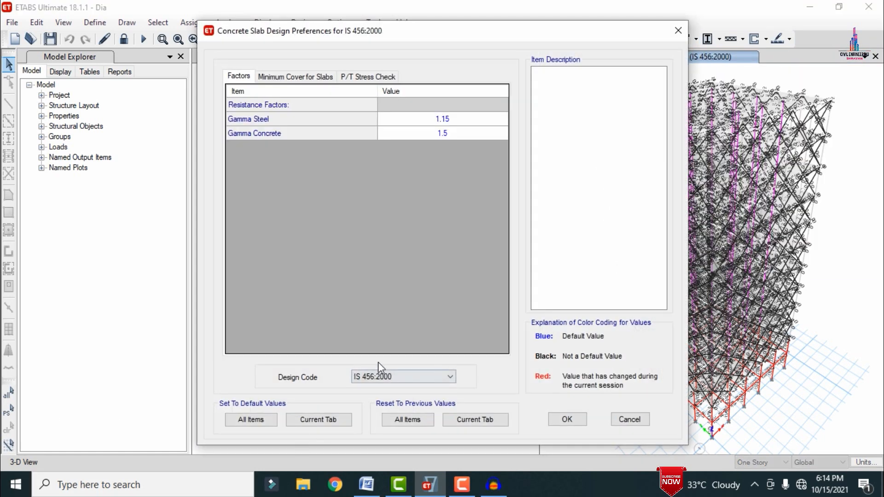
pyautogui.click(566, 418)
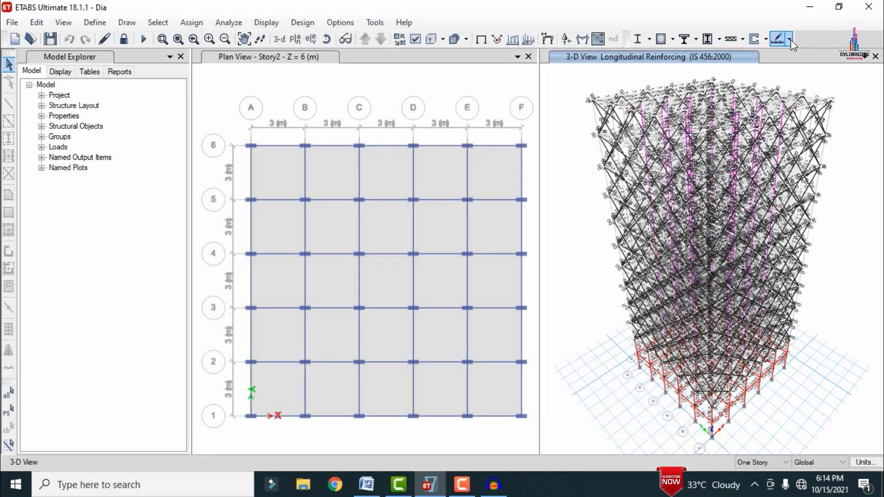
# Step: Run the concrete slab design for Story12 down to Story2
pyautogui.click(792, 40)
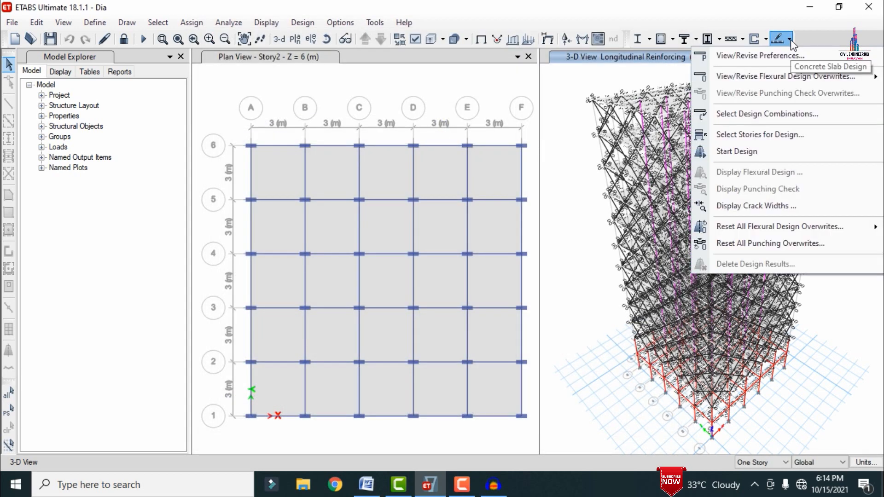
pyautogui.click(766, 147)
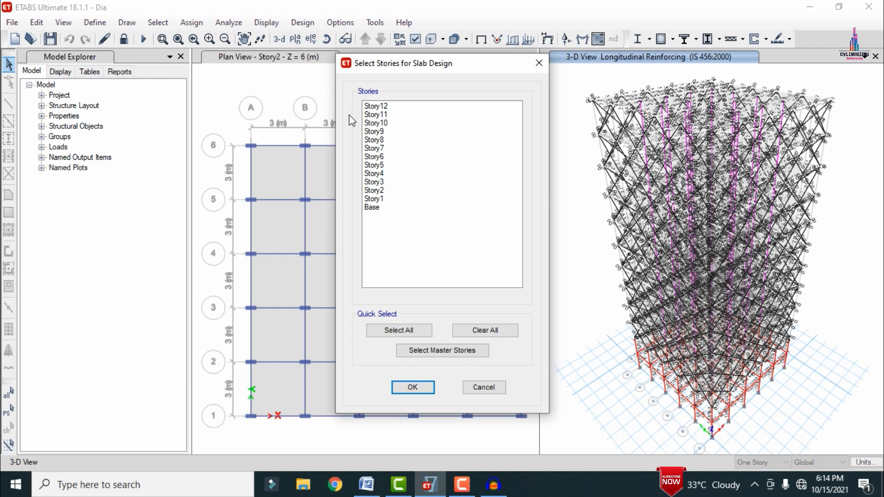
pyautogui.moveTo(375, 107); pyautogui.dragTo(397, 193)
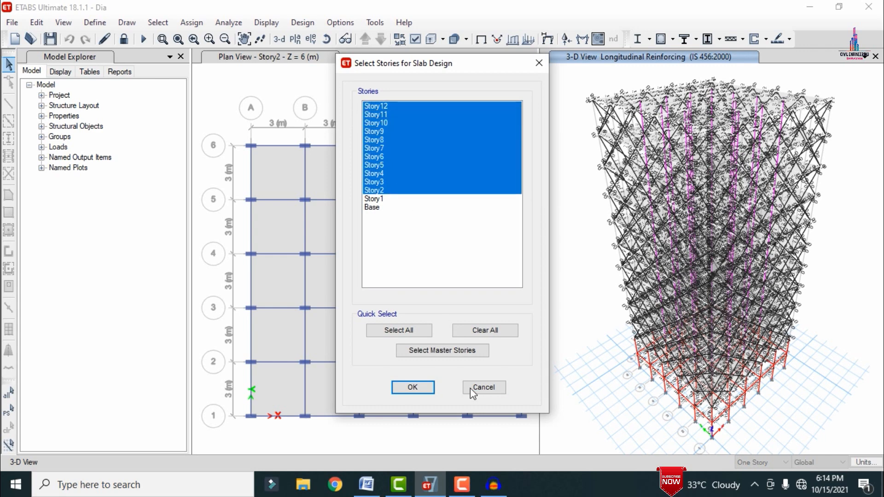
pyautogui.click(423, 390)
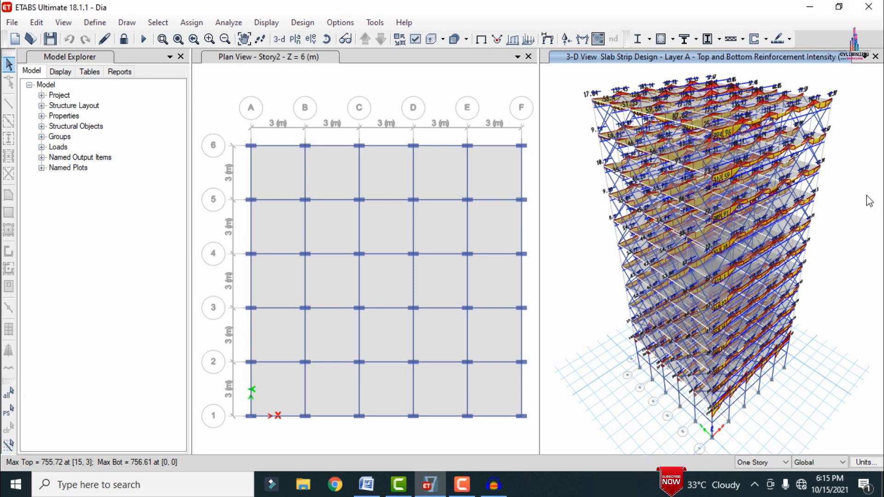
# Step: Save the designed model and close ETABS
pyautogui.hotkey('ctrl', 's')
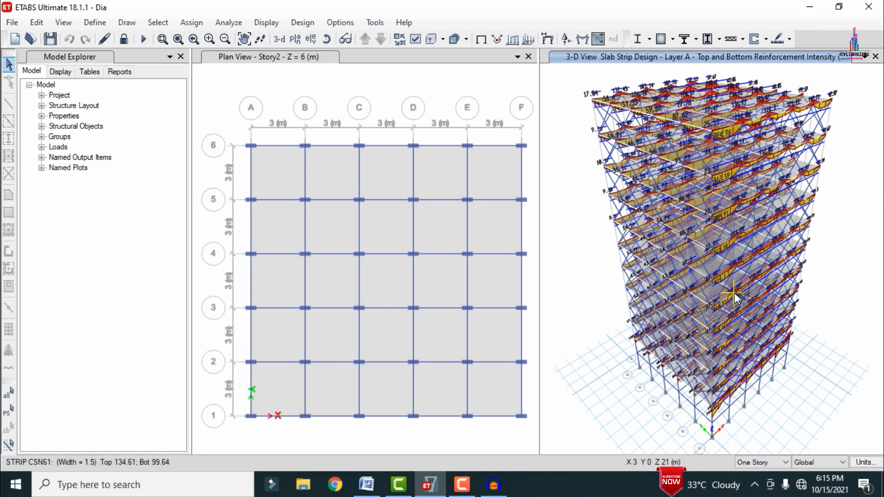
pyautogui.click(871, 7)
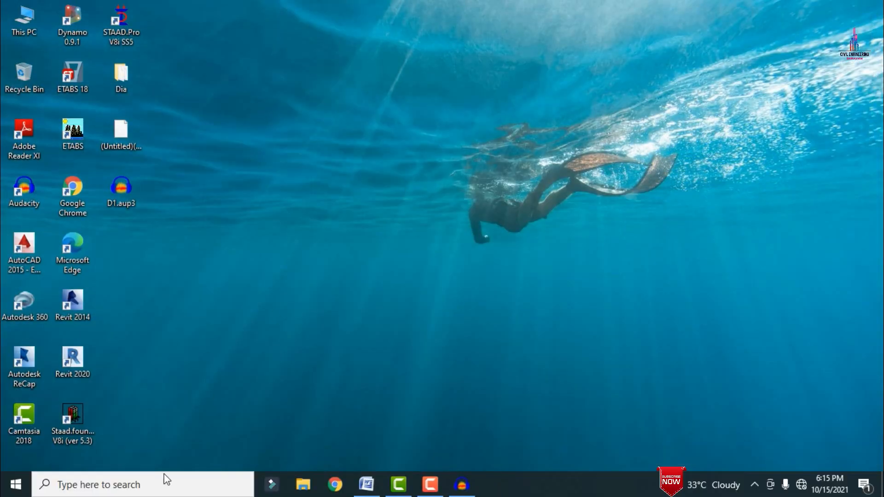
# Step: Launch CSiDetail from the desktop search and maximize its window
pyautogui.click(105, 489)
pyautogui.write('c')
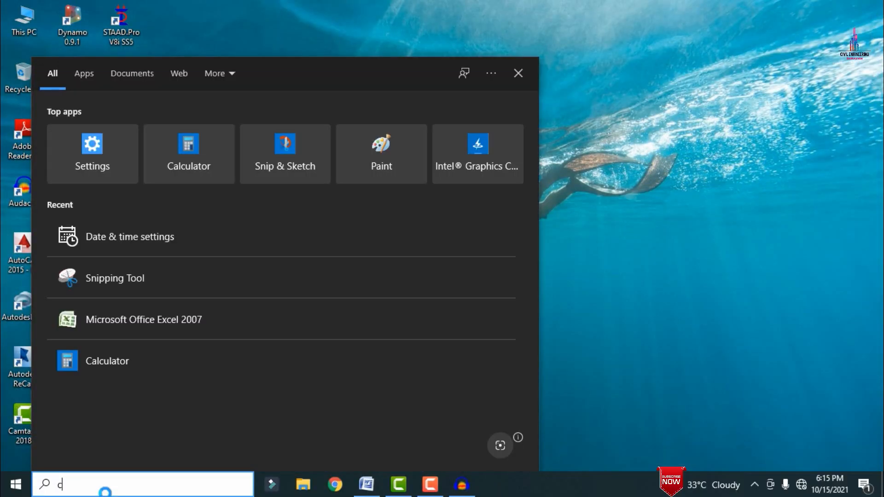
pyautogui.write('si')
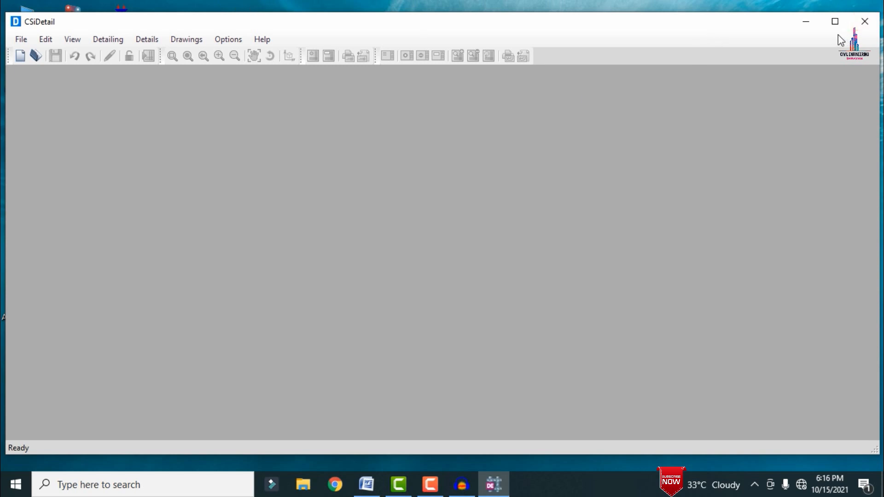
pyautogui.click(836, 23)
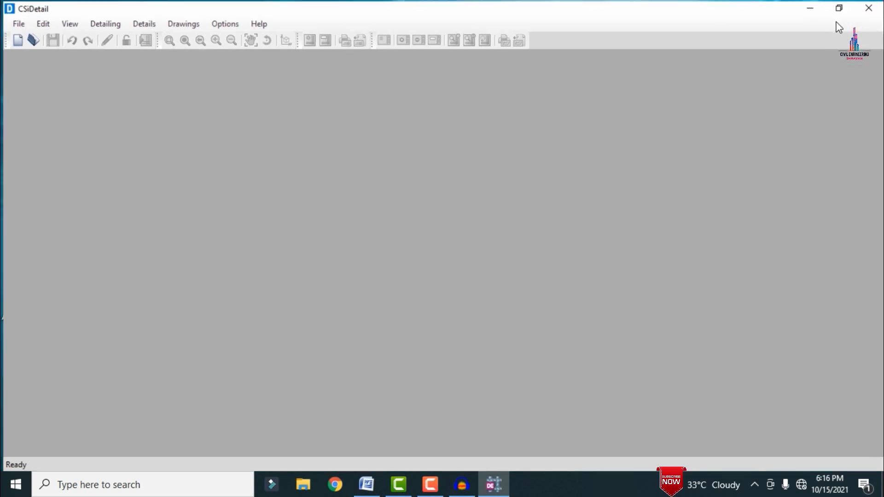
# Step: Start a new detailing from the Dia.EDB model in the desktop Dia folder and acknowledge the import warnings
pyautogui.click(16, 23)
pyautogui.click(29, 37)
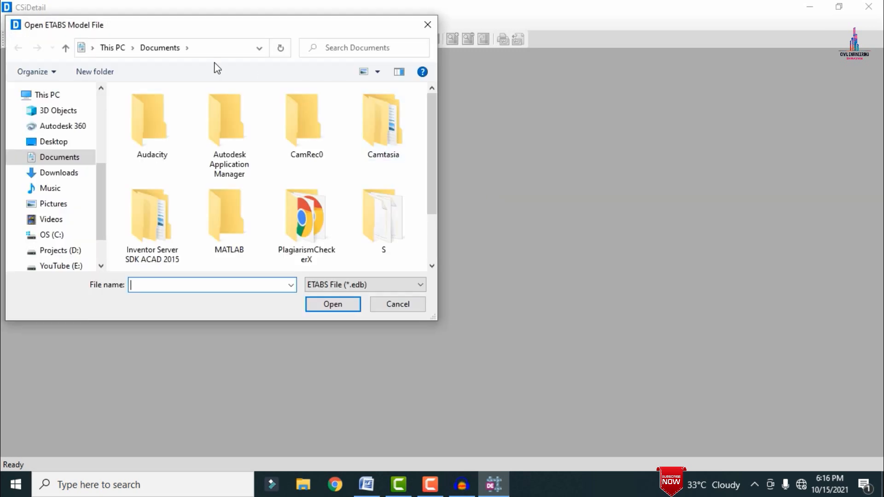
pyautogui.click(57, 143)
pyautogui.doubleClick(147, 126)
pyautogui.doubleClick(154, 112)
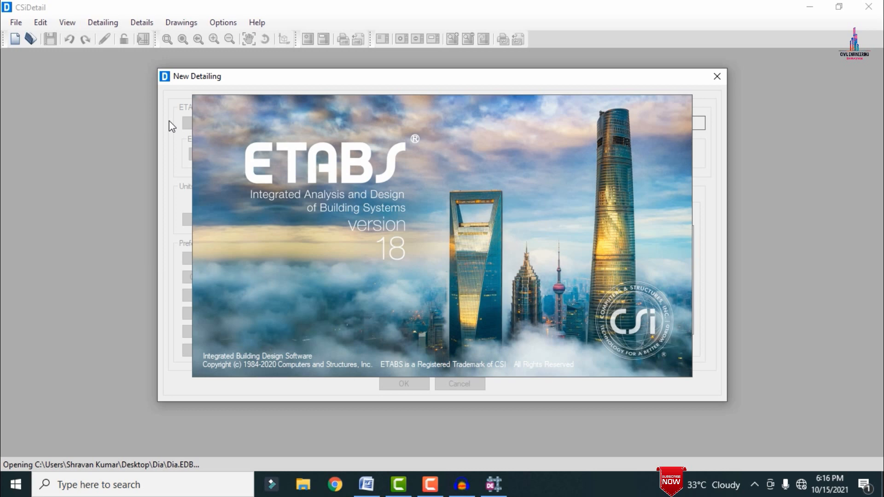
pyautogui.moveTo(493, 486)
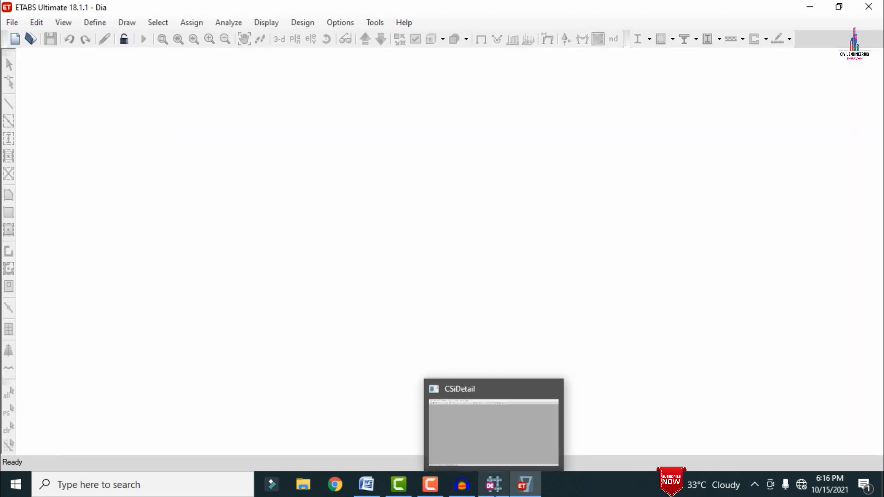
pyautogui.moveTo(565, 415)
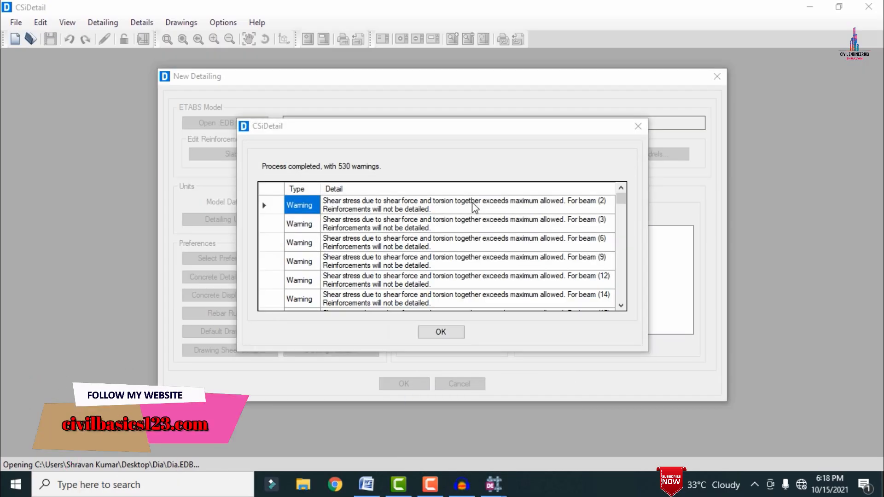
pyautogui.click(437, 333)
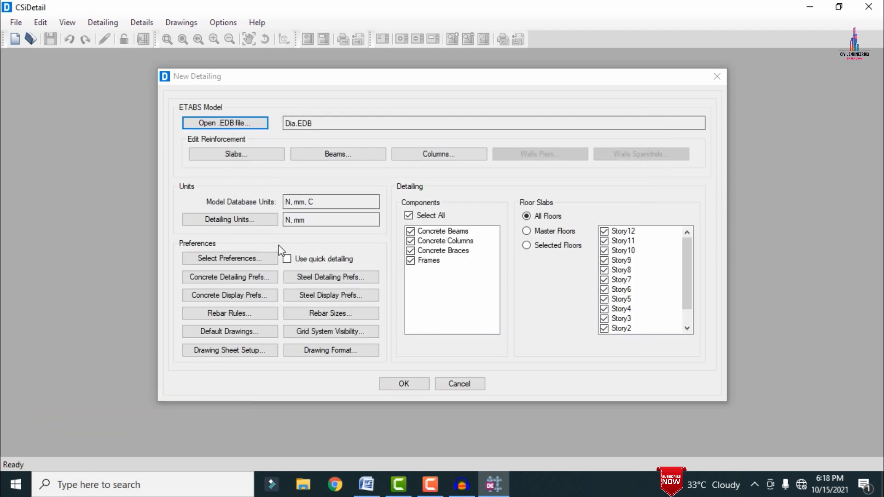
# Step: Set the detailing units to Kilonewton for force and Tonne for rebar weight
pyautogui.click(249, 223)
pyautogui.click(379, 274)
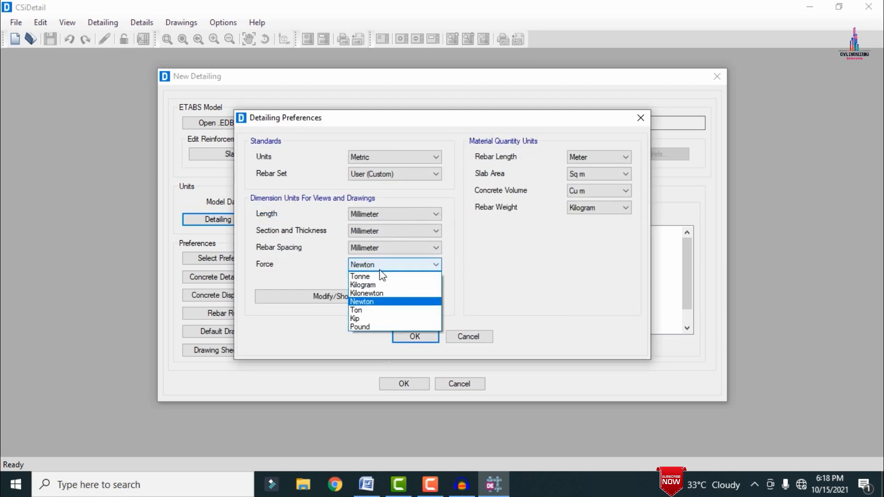
pyautogui.click(378, 293)
pyautogui.click(604, 210)
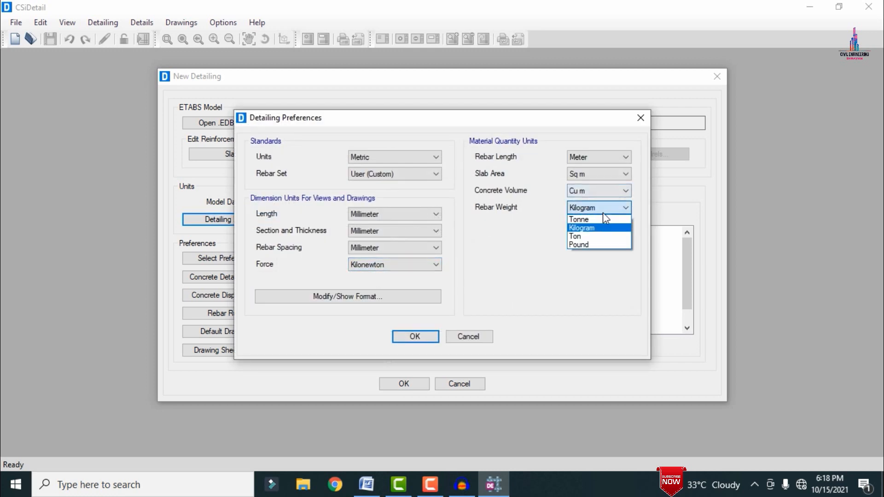
pyautogui.click(588, 219)
pyautogui.click(415, 337)
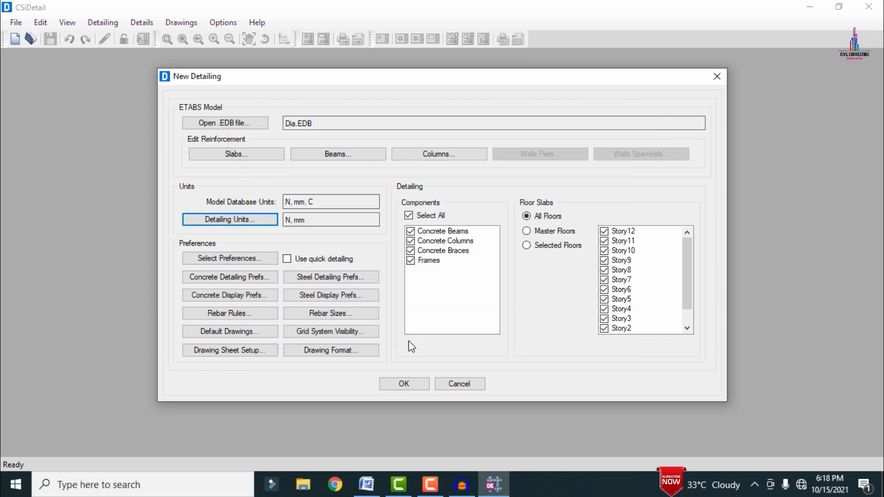
# Step: Set the concrete detailing label prefixes to B for beams, C for columns and W for walls
pyautogui.click(229, 278)
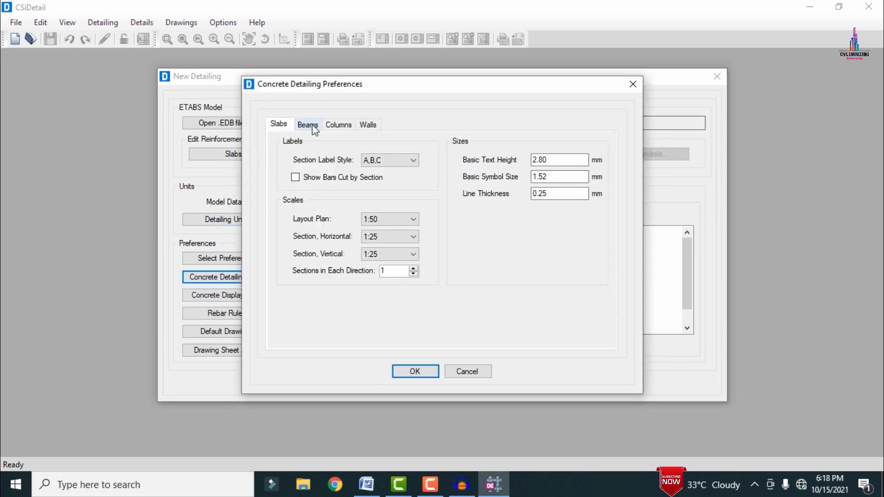
pyautogui.click(309, 126)
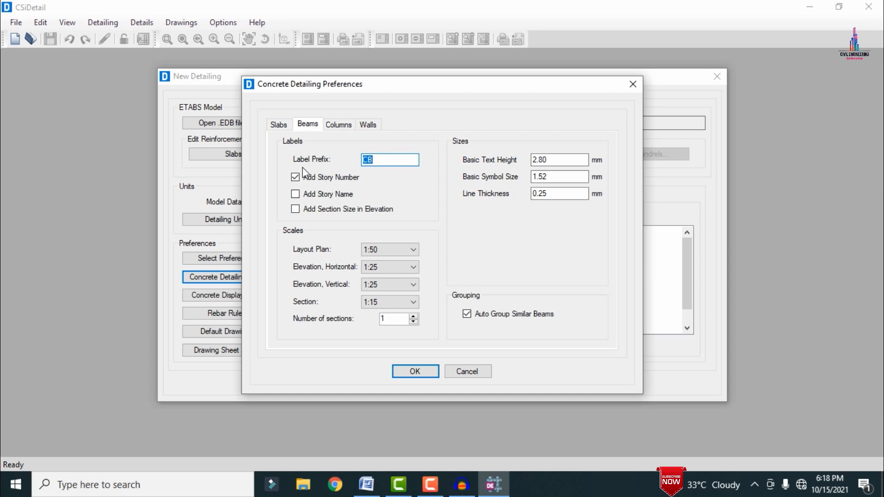
pyautogui.write('B')
pyautogui.click(339, 124)
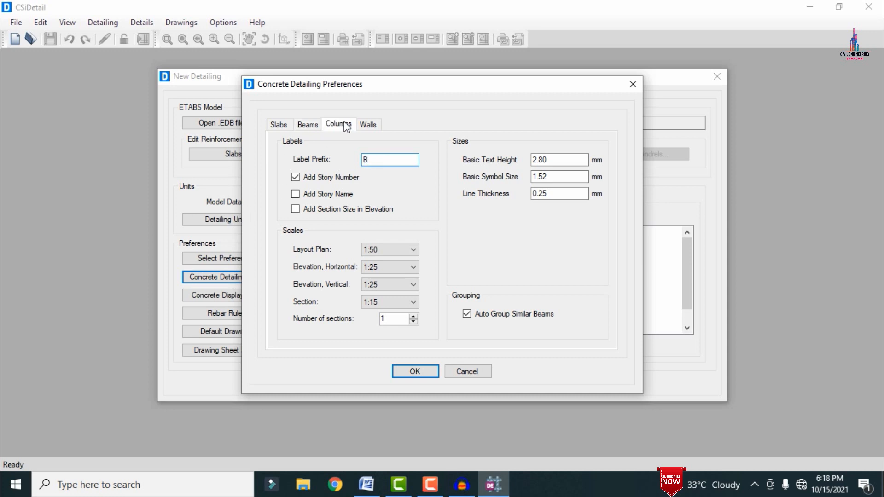
pyautogui.doubleClick(381, 159)
pyautogui.write('C')
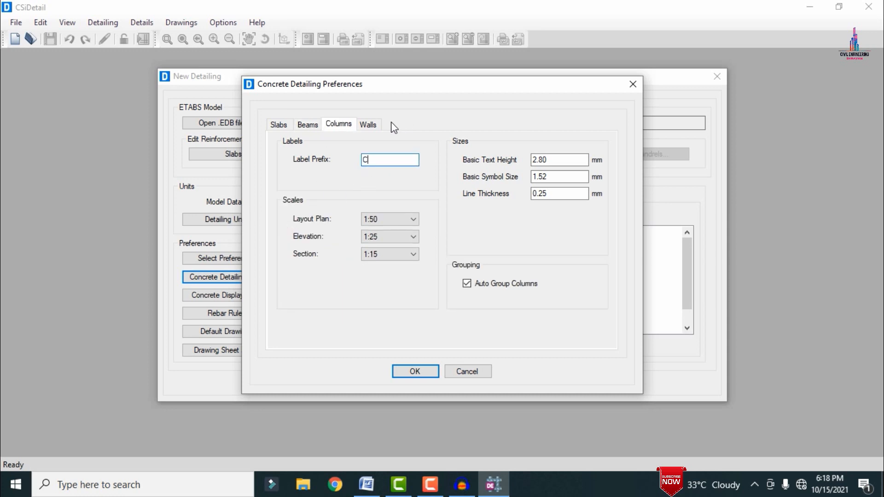
pyautogui.click(374, 124)
pyautogui.click(379, 160)
pyautogui.doubleClick(379, 159)
pyautogui.write('W')
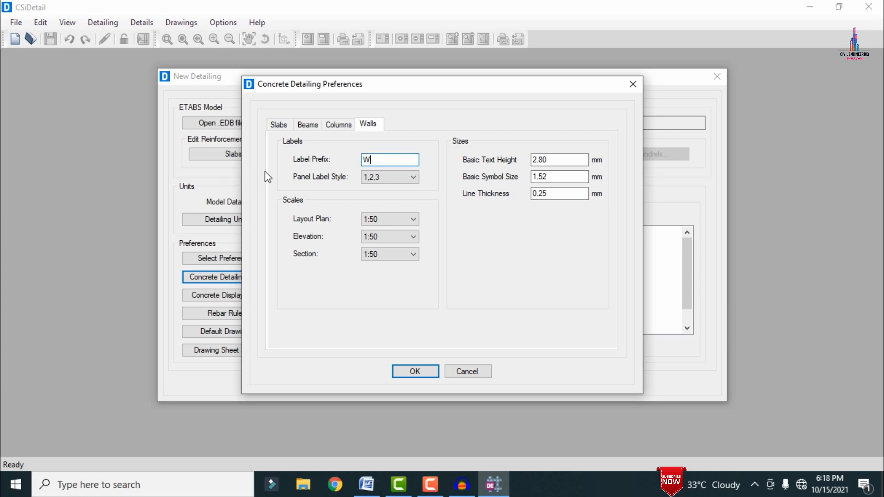
pyautogui.click(410, 371)
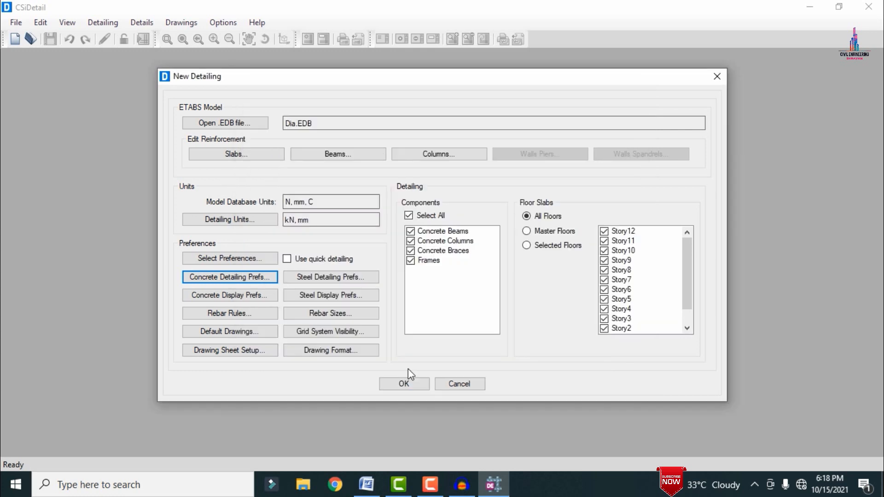
# Step: Set the minimum spacing of slab bars to 15 mm in the rebar selection rules
pyautogui.click(209, 315)
pyautogui.doubleClick(315, 164)
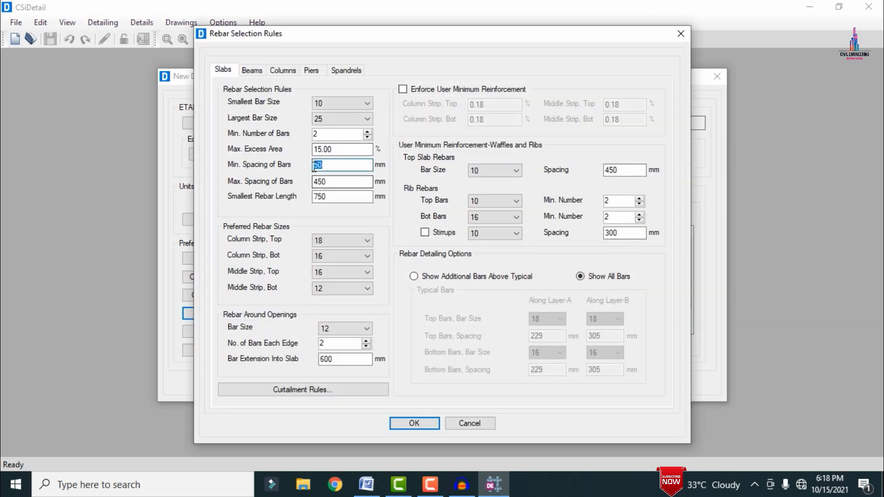
pyautogui.write('15')
# Step: Set the minimum beam stirrup spacing to 150 mm in zones A, B and C for the non-seismic rules
pyautogui.click(252, 71)
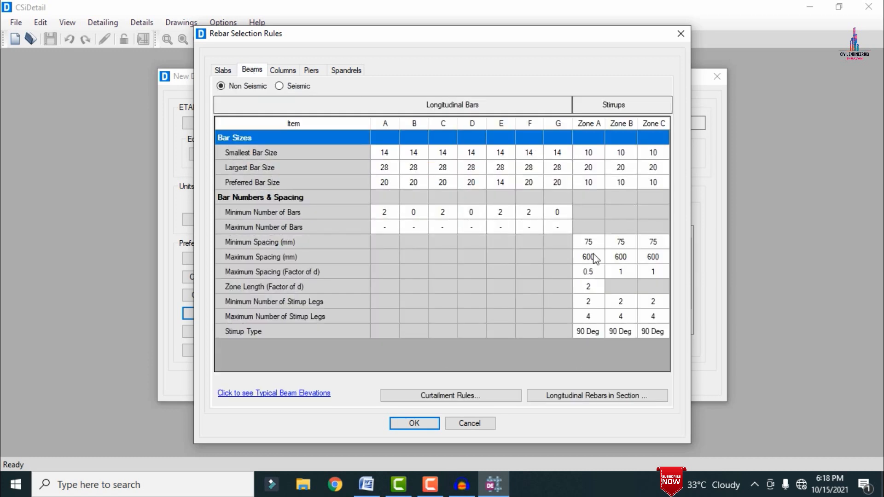
pyautogui.click(593, 240)
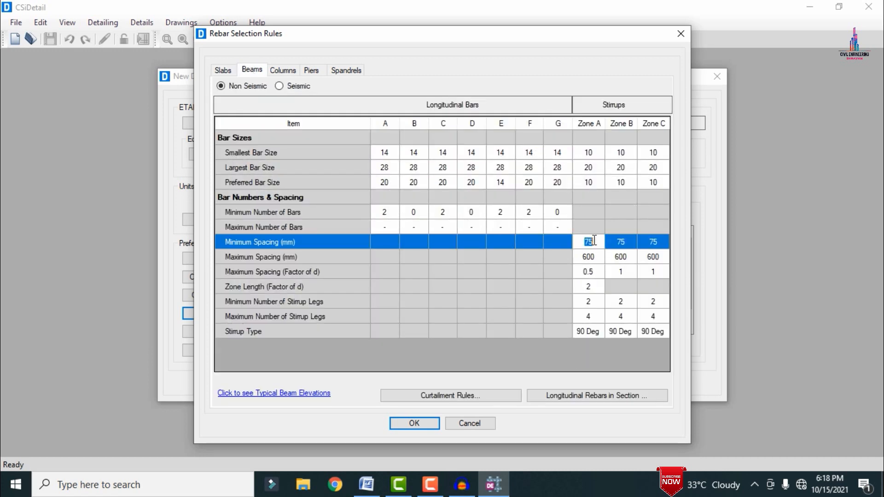
pyautogui.write('1')
pyautogui.press('Tab')
pyautogui.write('150')
pyautogui.press('Tab')
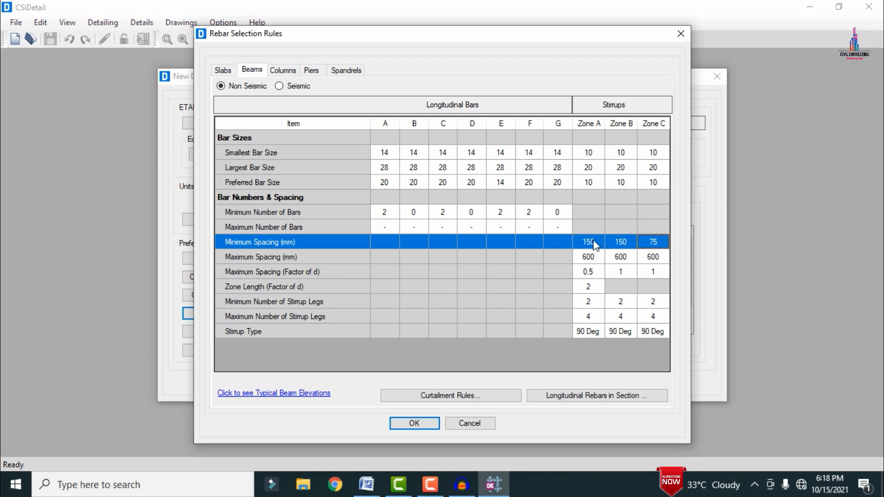
pyautogui.write('150')
pyautogui.press('Tab')
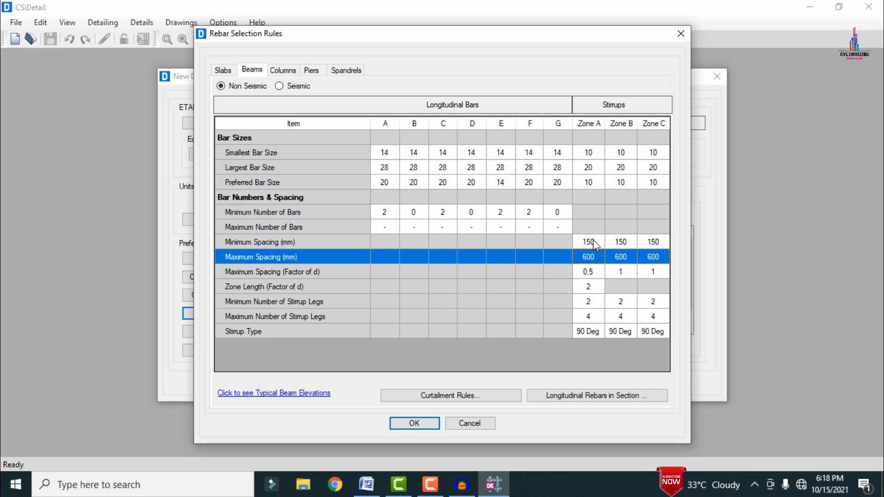
# Step: Set the maximum beam stirrup spacing to 450 mm in zones A, B and C
pyautogui.write('450')
pyautogui.press('Tab')
pyautogui.write('450')
pyautogui.press('Tab')
pyautogui.write('456')
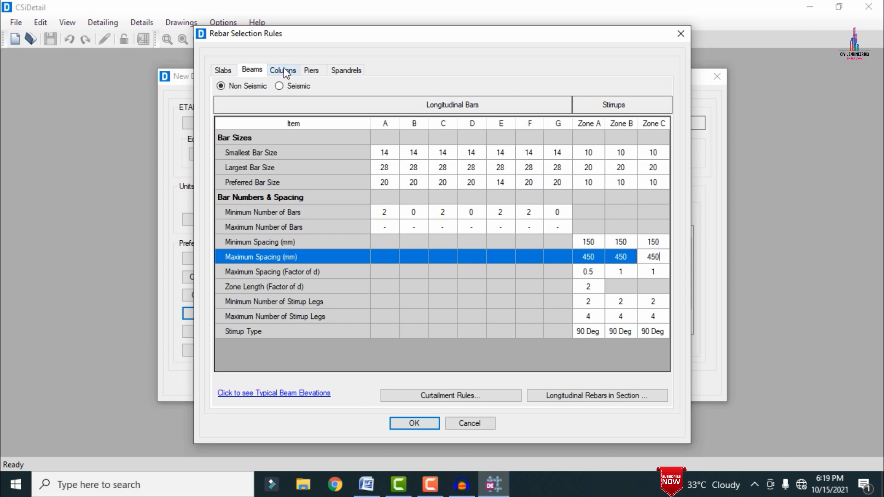
# Step: Set the column tie spacing to 150 mm minimum and 450 mm maximum, and accept the rebar selection rules
pyautogui.click(285, 73)
pyautogui.click(609, 265)
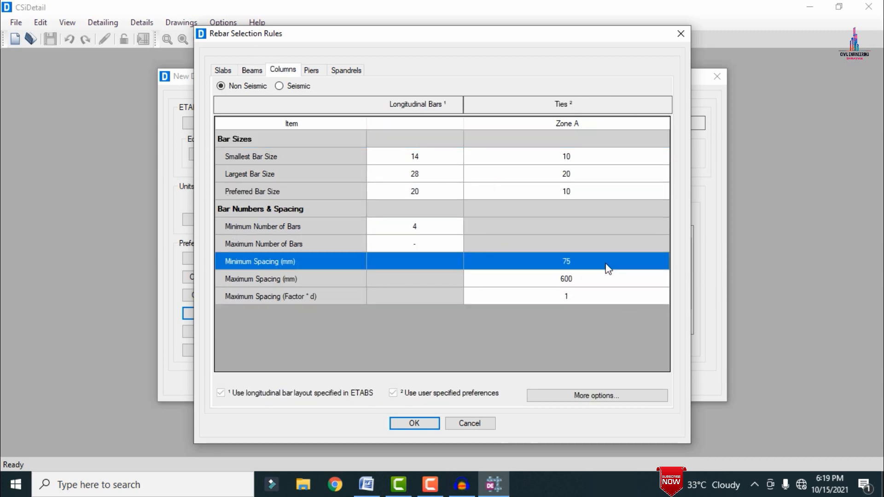
pyautogui.write('150')
pyautogui.press('Return')
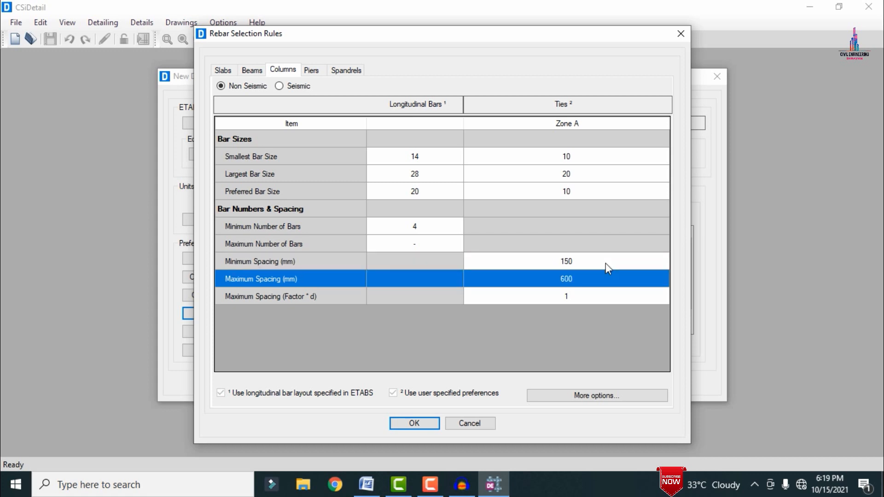
pyautogui.write('450')
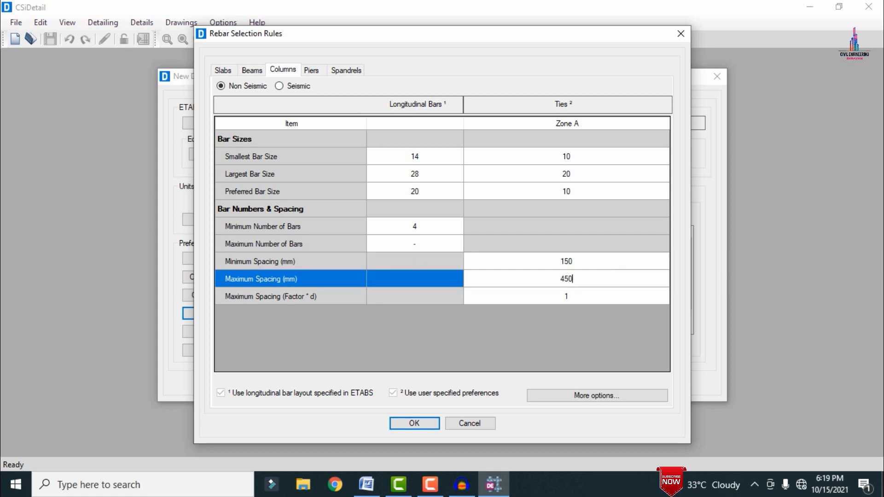
pyautogui.click(395, 426)
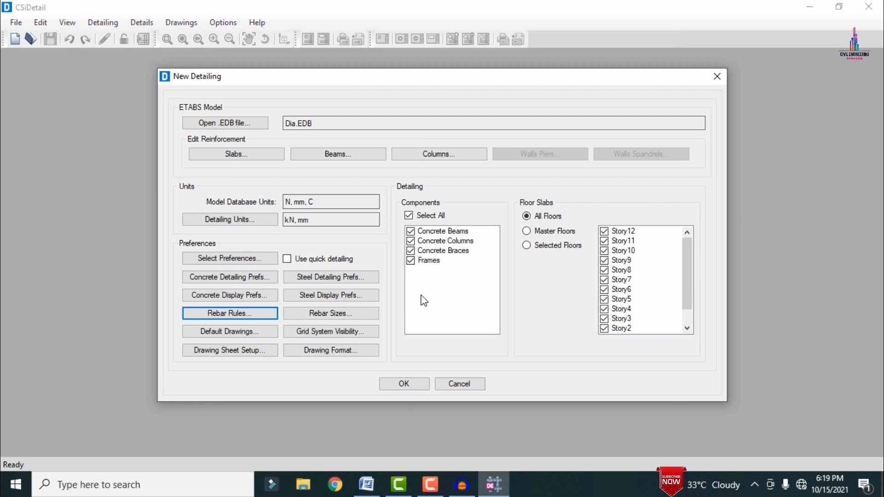
# Step: Generate the detailing for all concrete components and all floor slabs
pyautogui.click(416, 384)
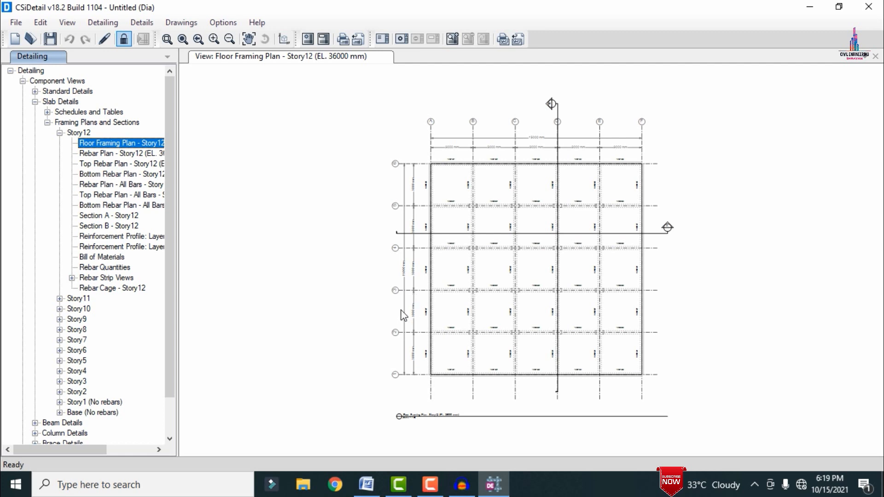
# Step: View Story12's floor framing plan, rebar plan, top rebar plan with all bars, and slab rebar cage in 3D
pyautogui.click(82, 144)
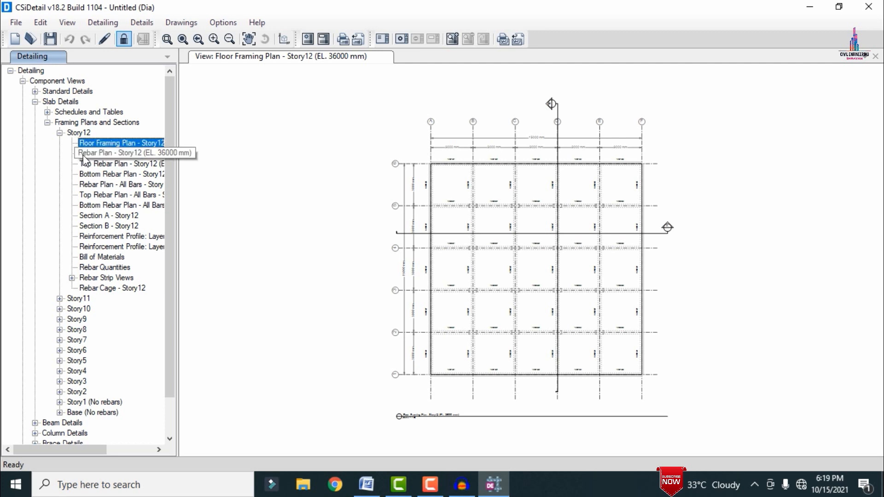
pyautogui.click(83, 155)
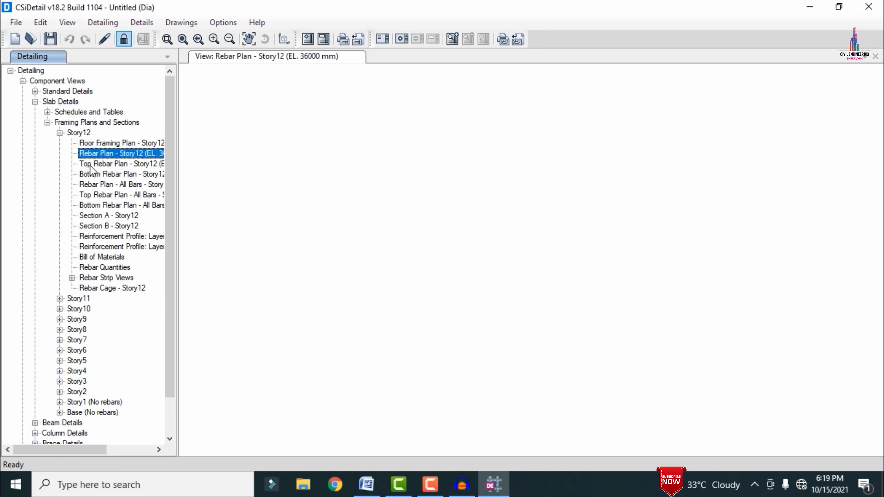
pyautogui.click(110, 197)
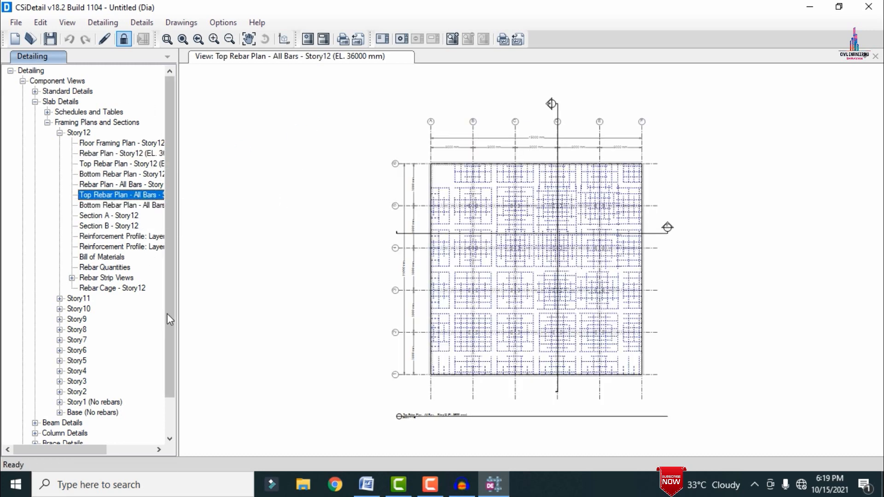
pyautogui.click(120, 289)
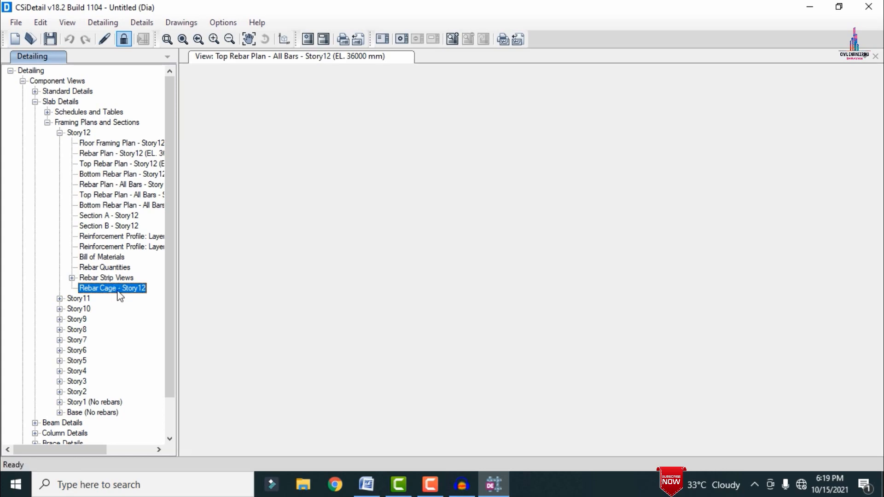
pyautogui.moveTo(651, 312); pyautogui.dragTo(421, 273)
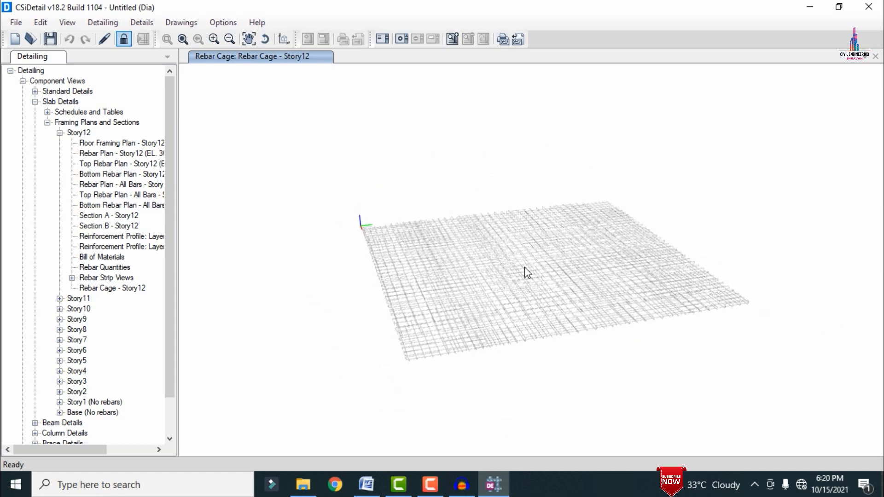
# Step: View the Section A and Section B reinforcement details of Story12 concrete beam 12B3
pyautogui.click(60, 133)
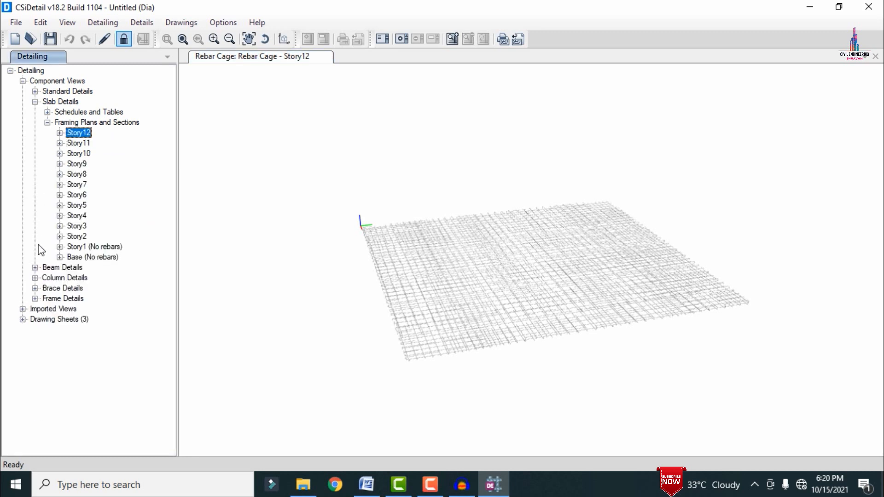
pyautogui.click(35, 268)
pyautogui.click(48, 278)
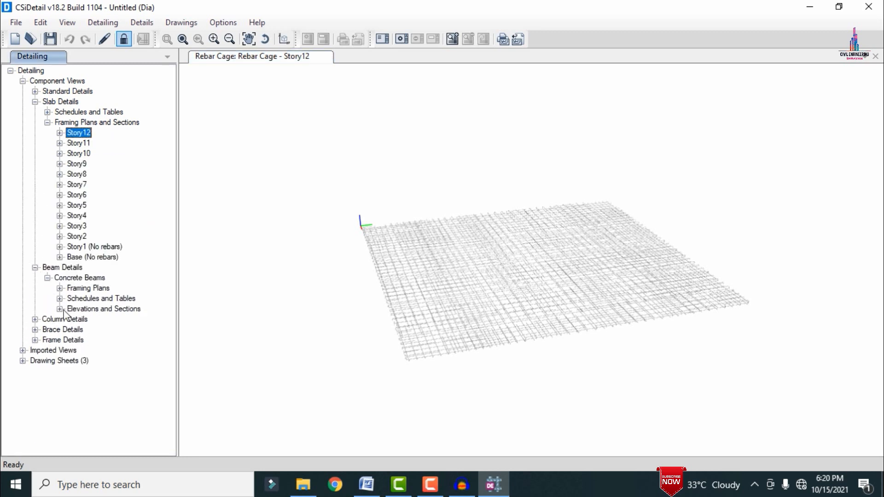
pyautogui.click(60, 309)
pyautogui.click(72, 320)
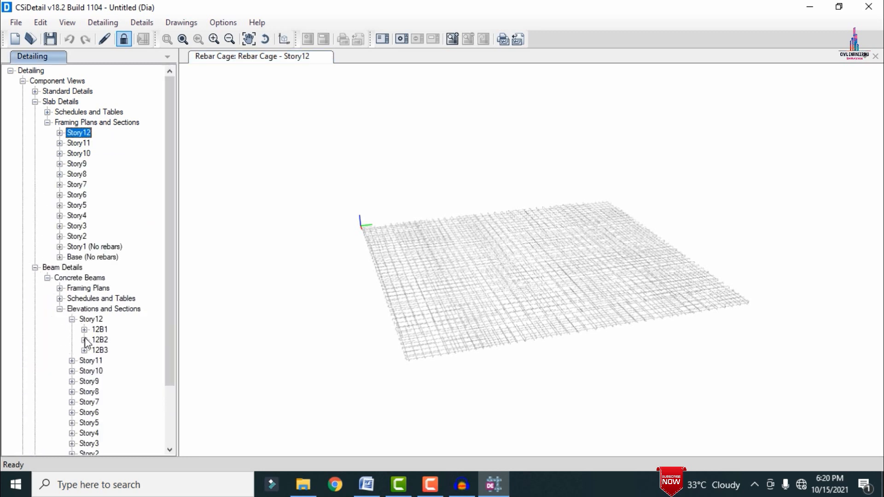
pyautogui.click(85, 350)
pyautogui.click(133, 351)
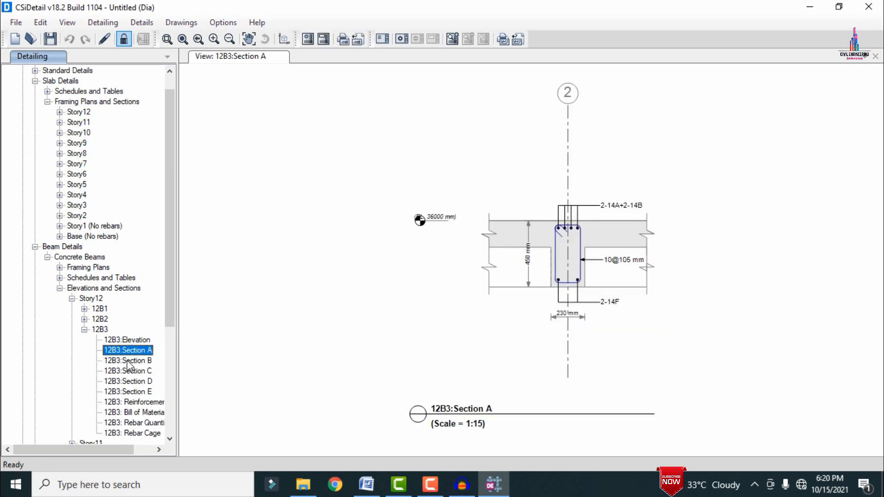
pyautogui.click(138, 361)
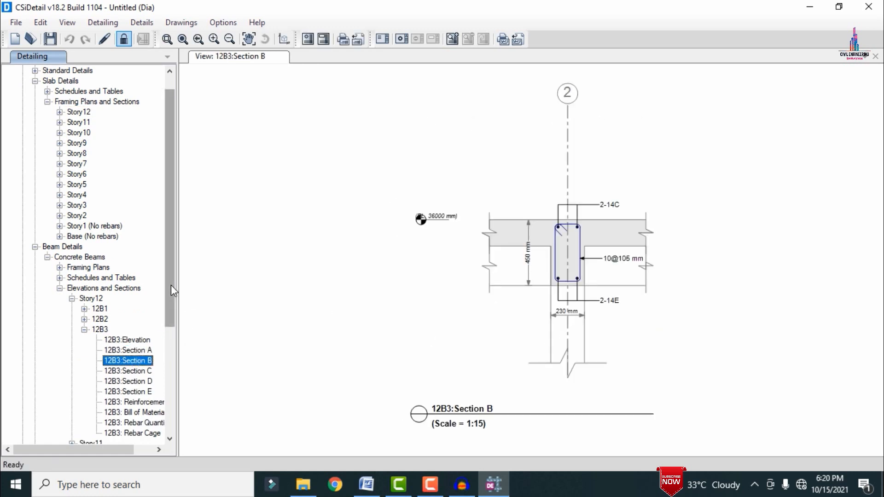
# Step: View the rebar cage of beam 12B3 in 3D and inspect its stirrups and longitudinal bars from a lower angle
pyautogui.moveTo(170, 285); pyautogui.dragTo(165, 358)
pyautogui.click(133, 320)
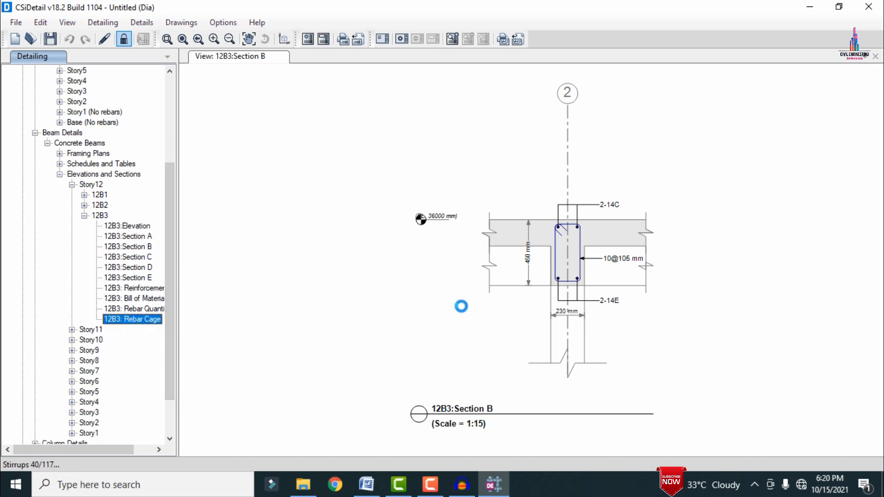
pyautogui.scroll(5, 415, 298)
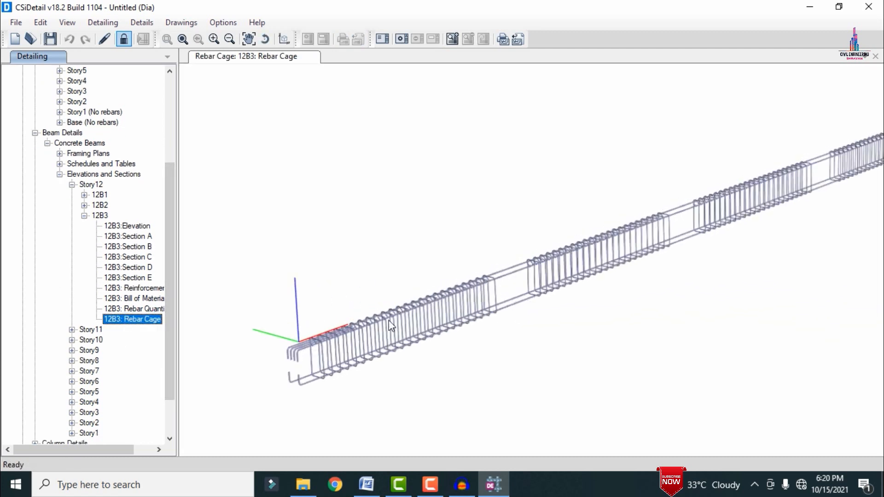
pyautogui.moveTo(391, 326); pyautogui.dragTo(391, 304)
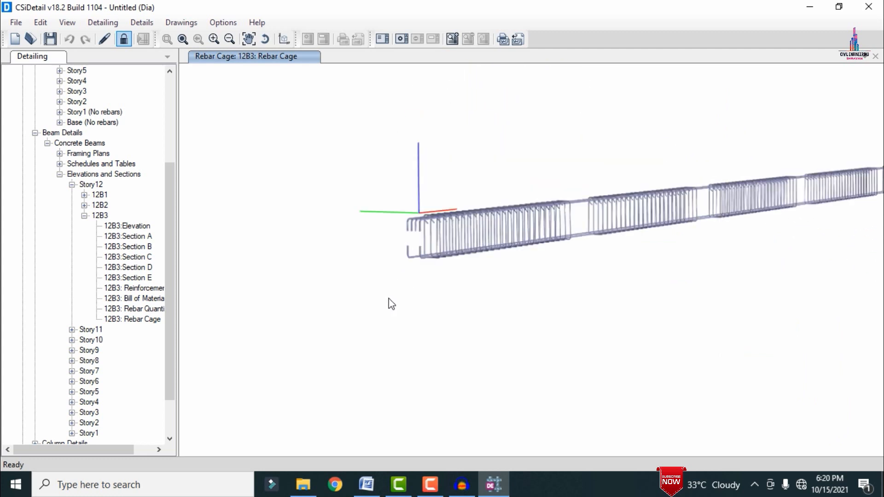
# Step: View the section detail of concrete column C1 among the column elevations and sections
pyautogui.moveTo(171, 289); pyautogui.dragTo(183, 418)
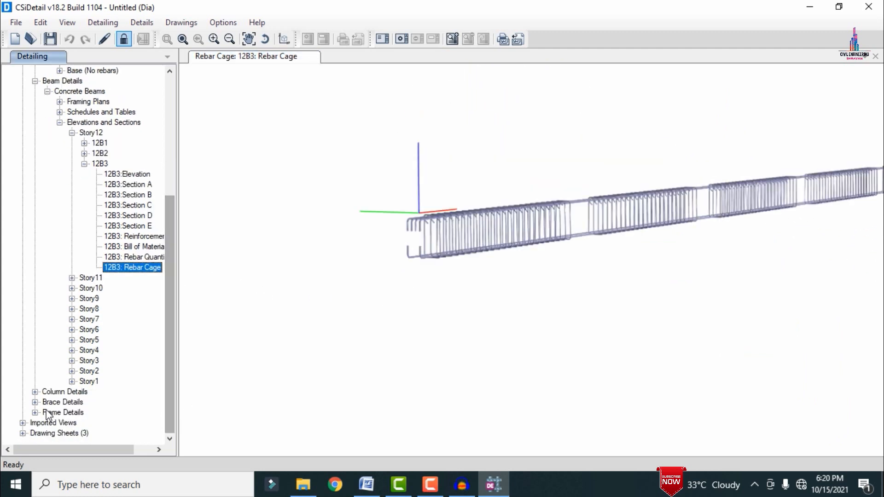
pyautogui.click(35, 392)
pyautogui.click(47, 402)
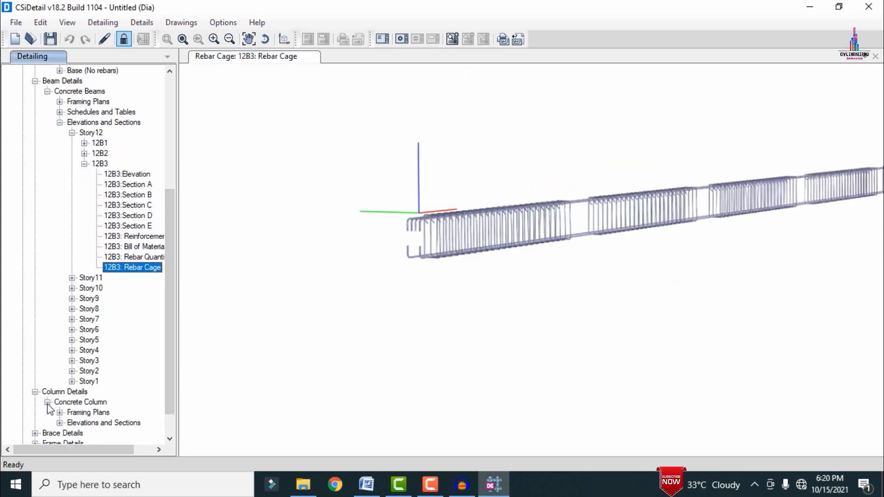
pyautogui.click(59, 423)
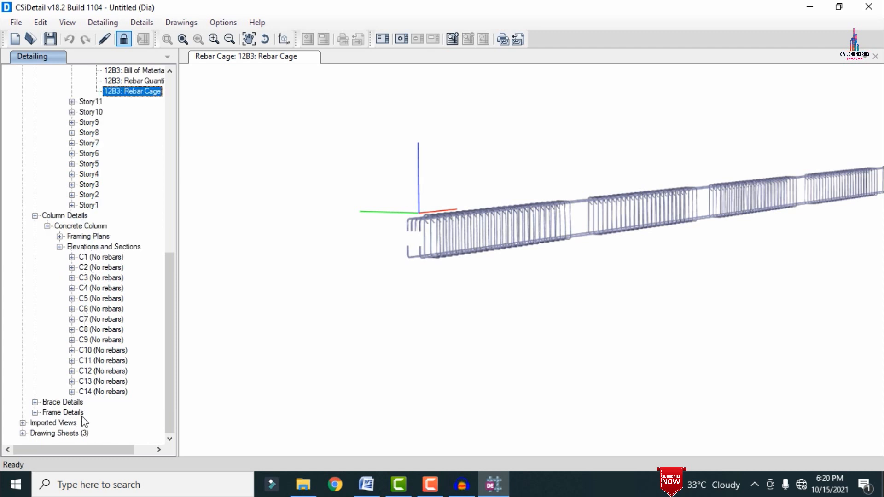
pyautogui.click(101, 258)
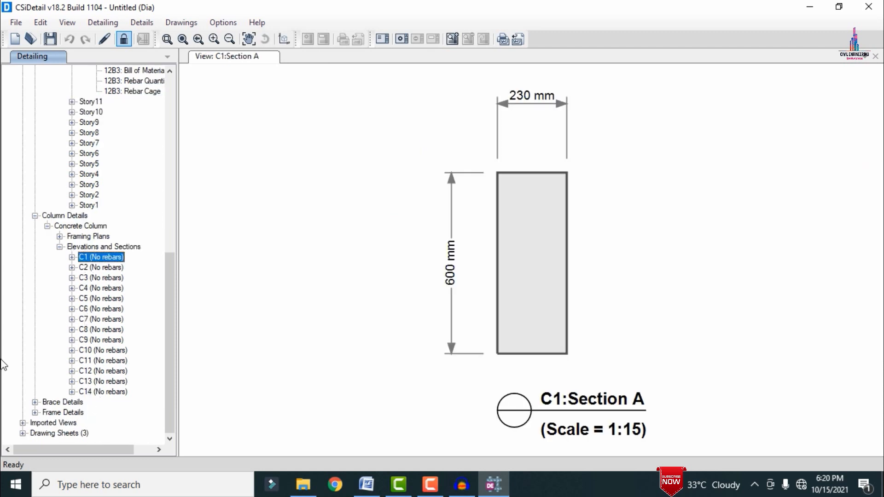